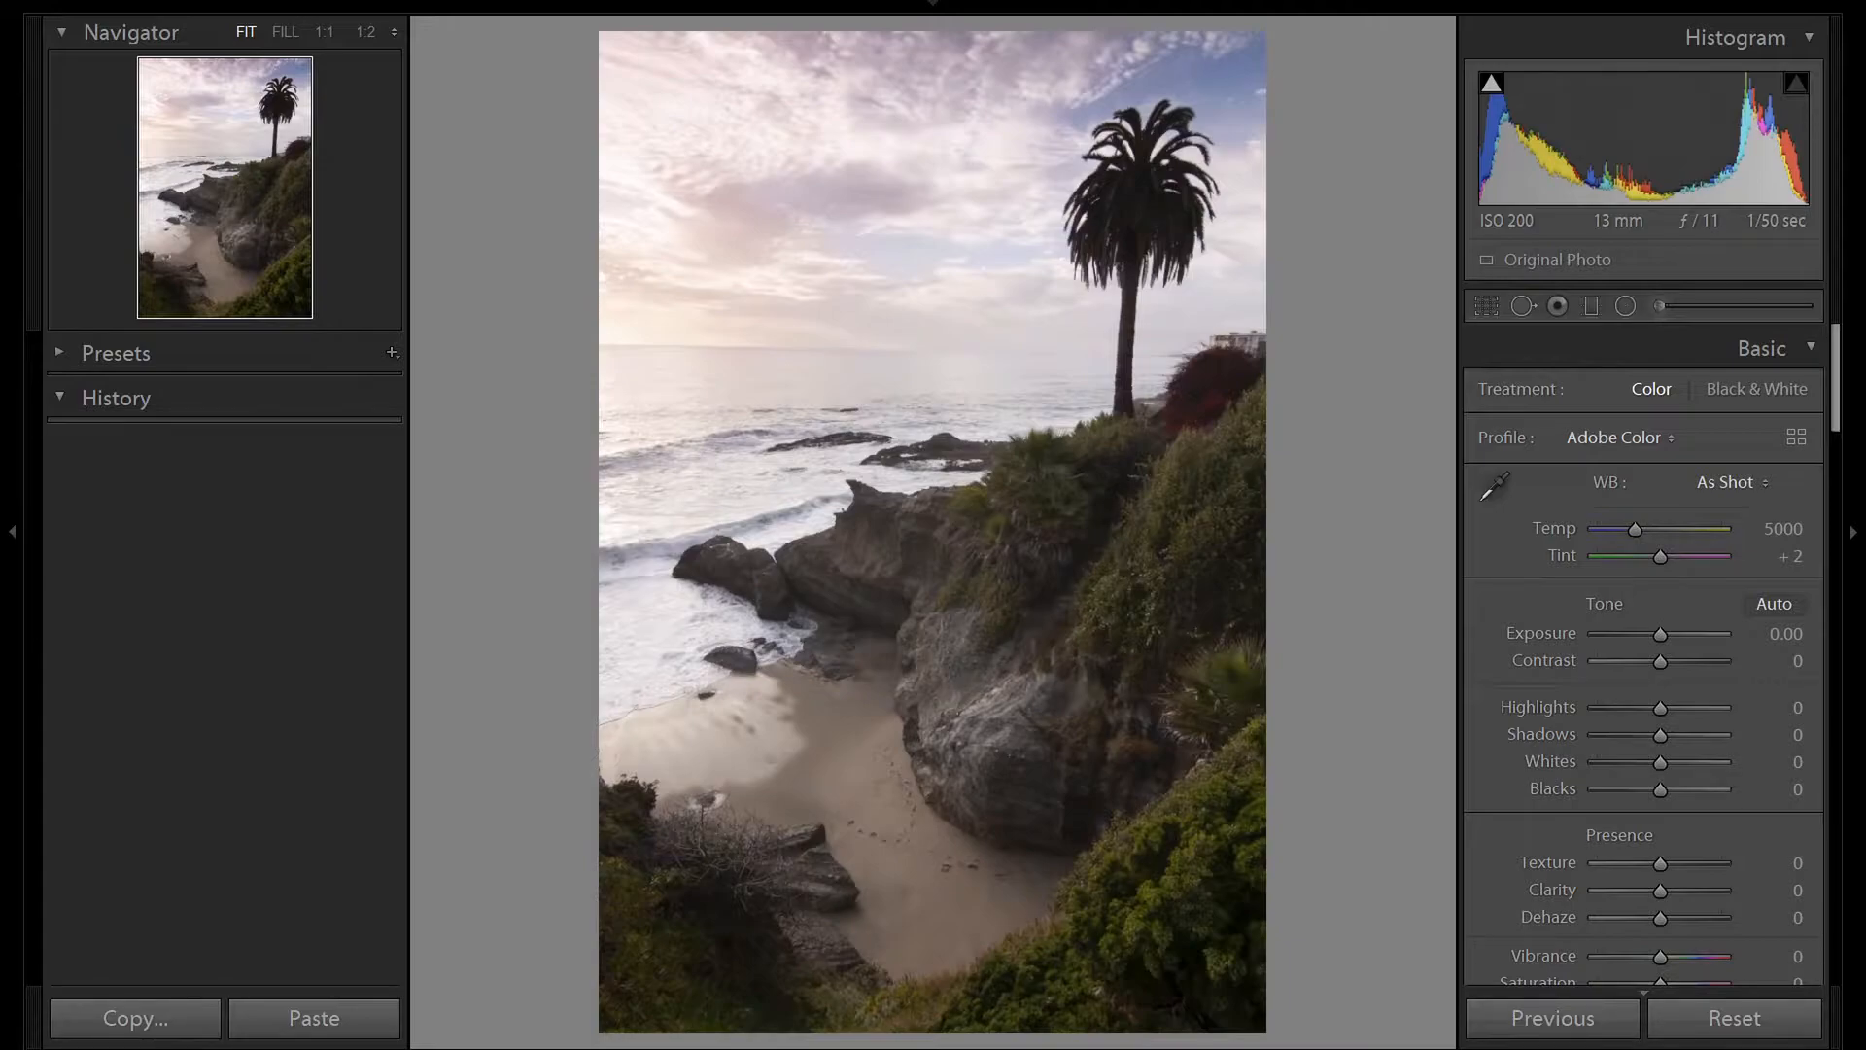
- Turn on Constrain Crop in the Transform settings and set Rotate to −1.1 to level the horizon
scroll(1741, 686, down, 10)
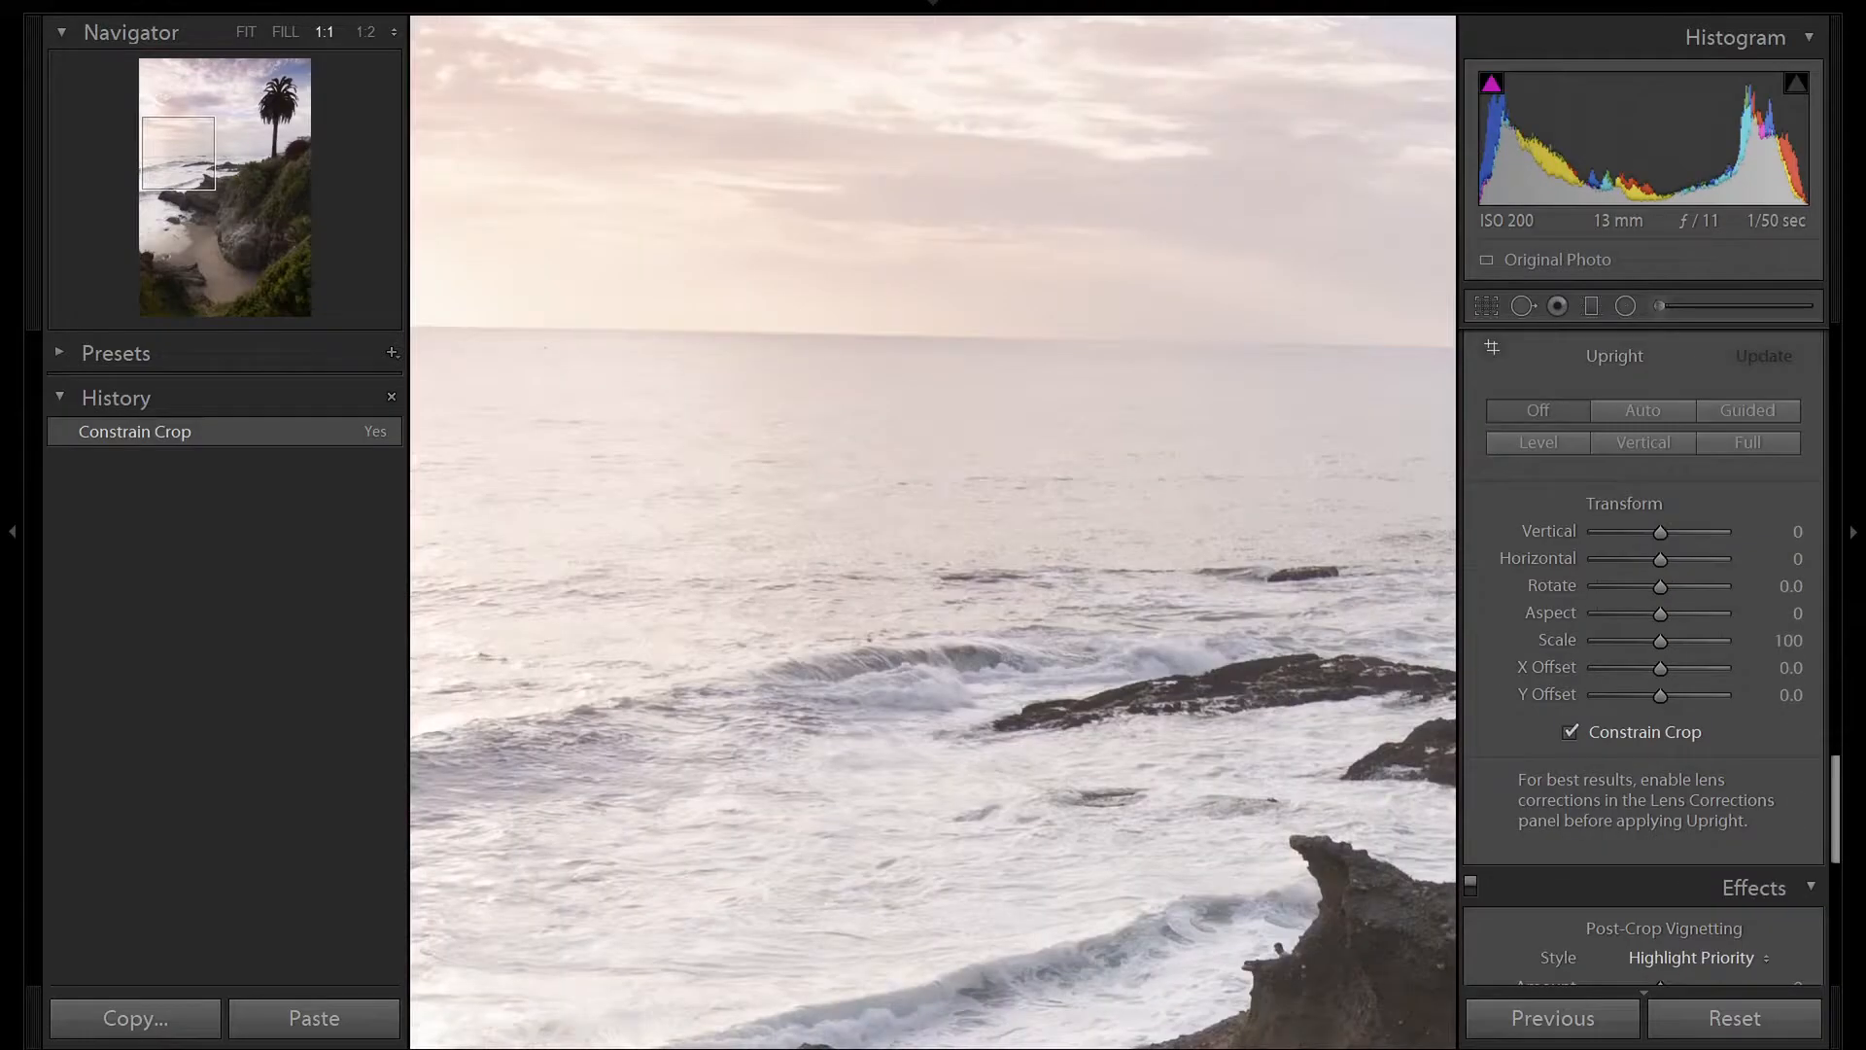
key(Down)
key(Down)
key(Down)
key(Down)
key(Down)
key(Down)
key(Down)
key(Down)
key(Down)
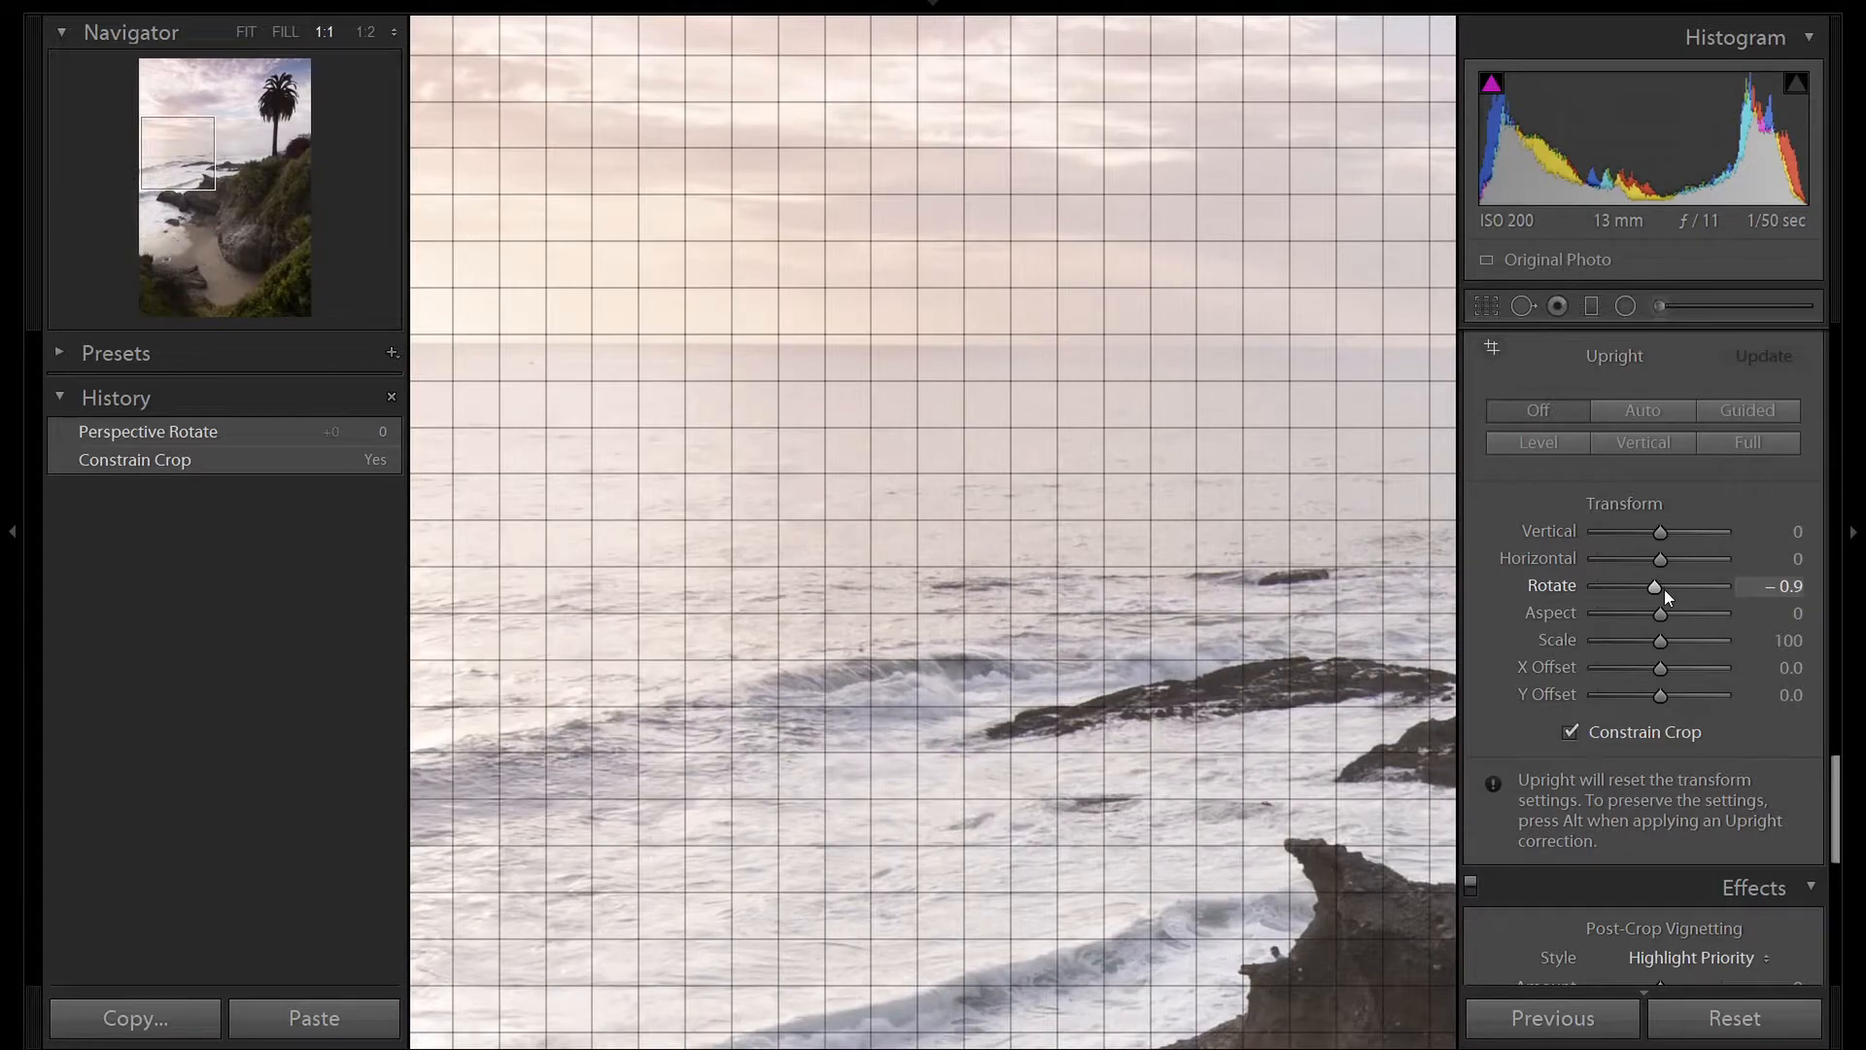
key(Down)
key(Down)
key(Down)
key(Up)
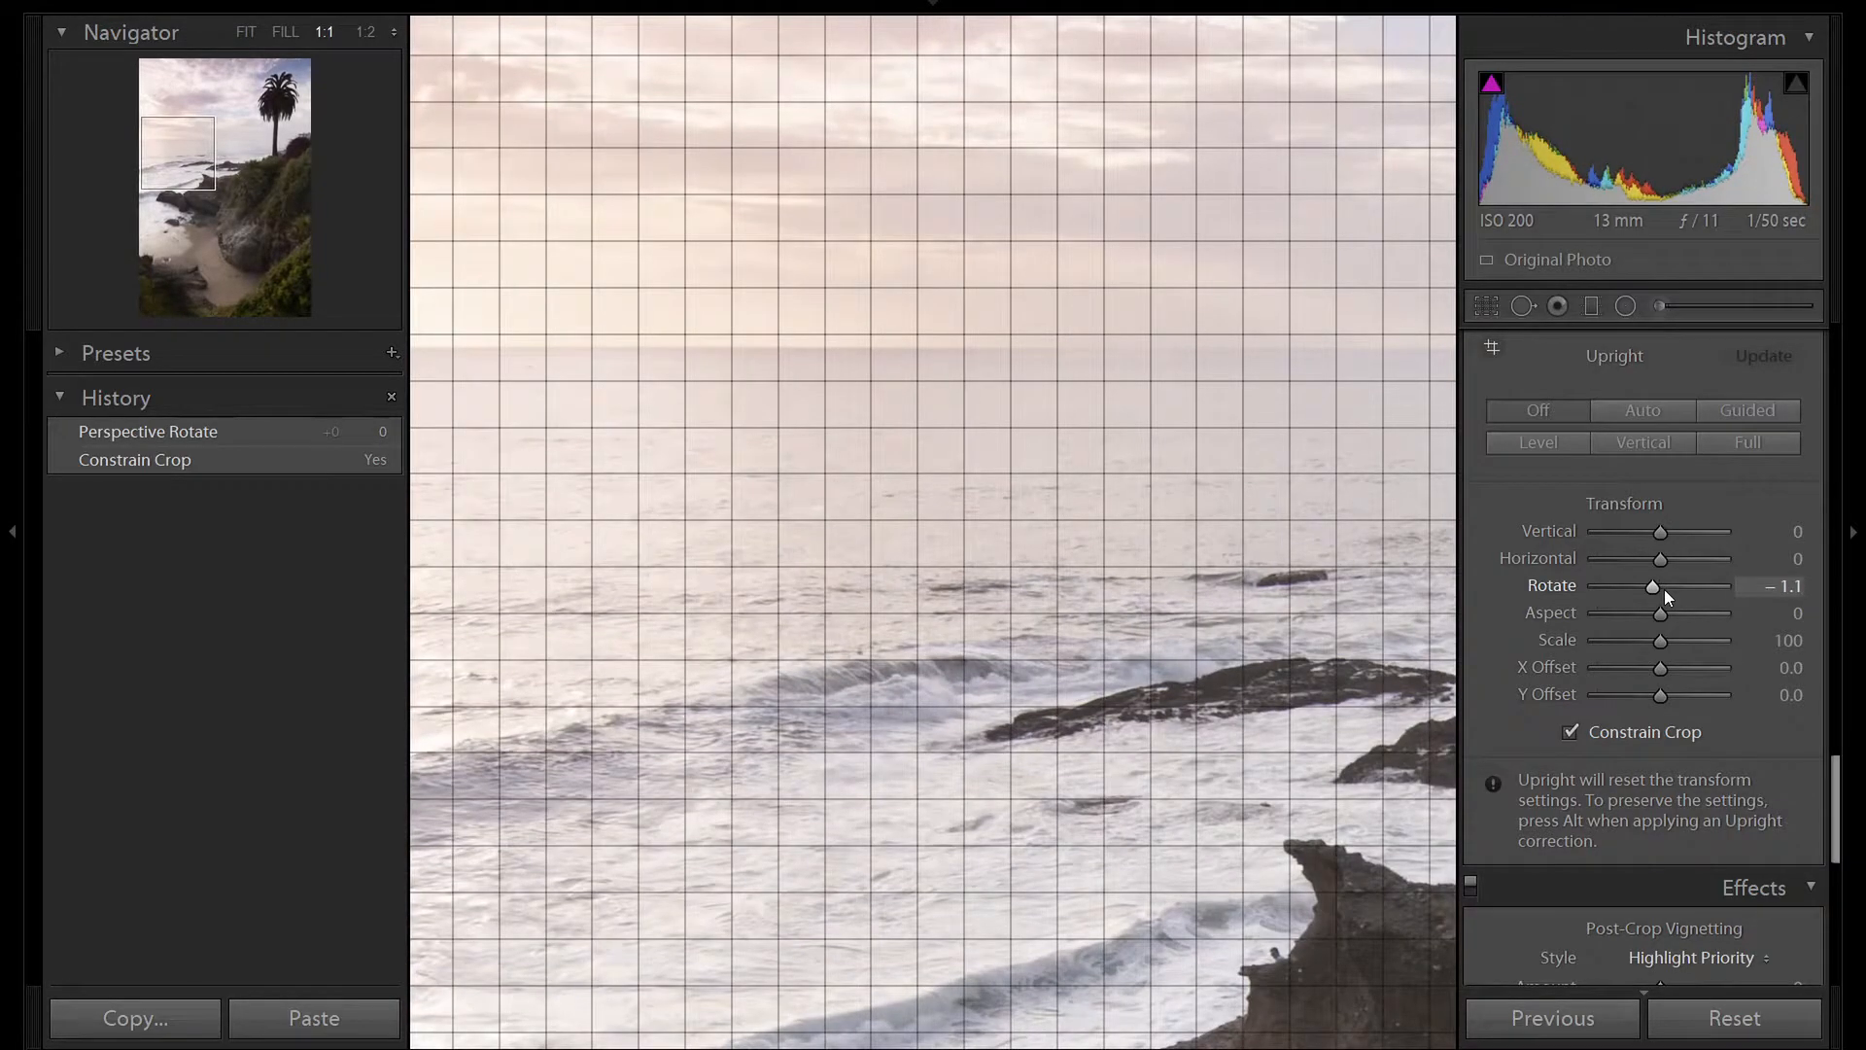
click(1185, 429)
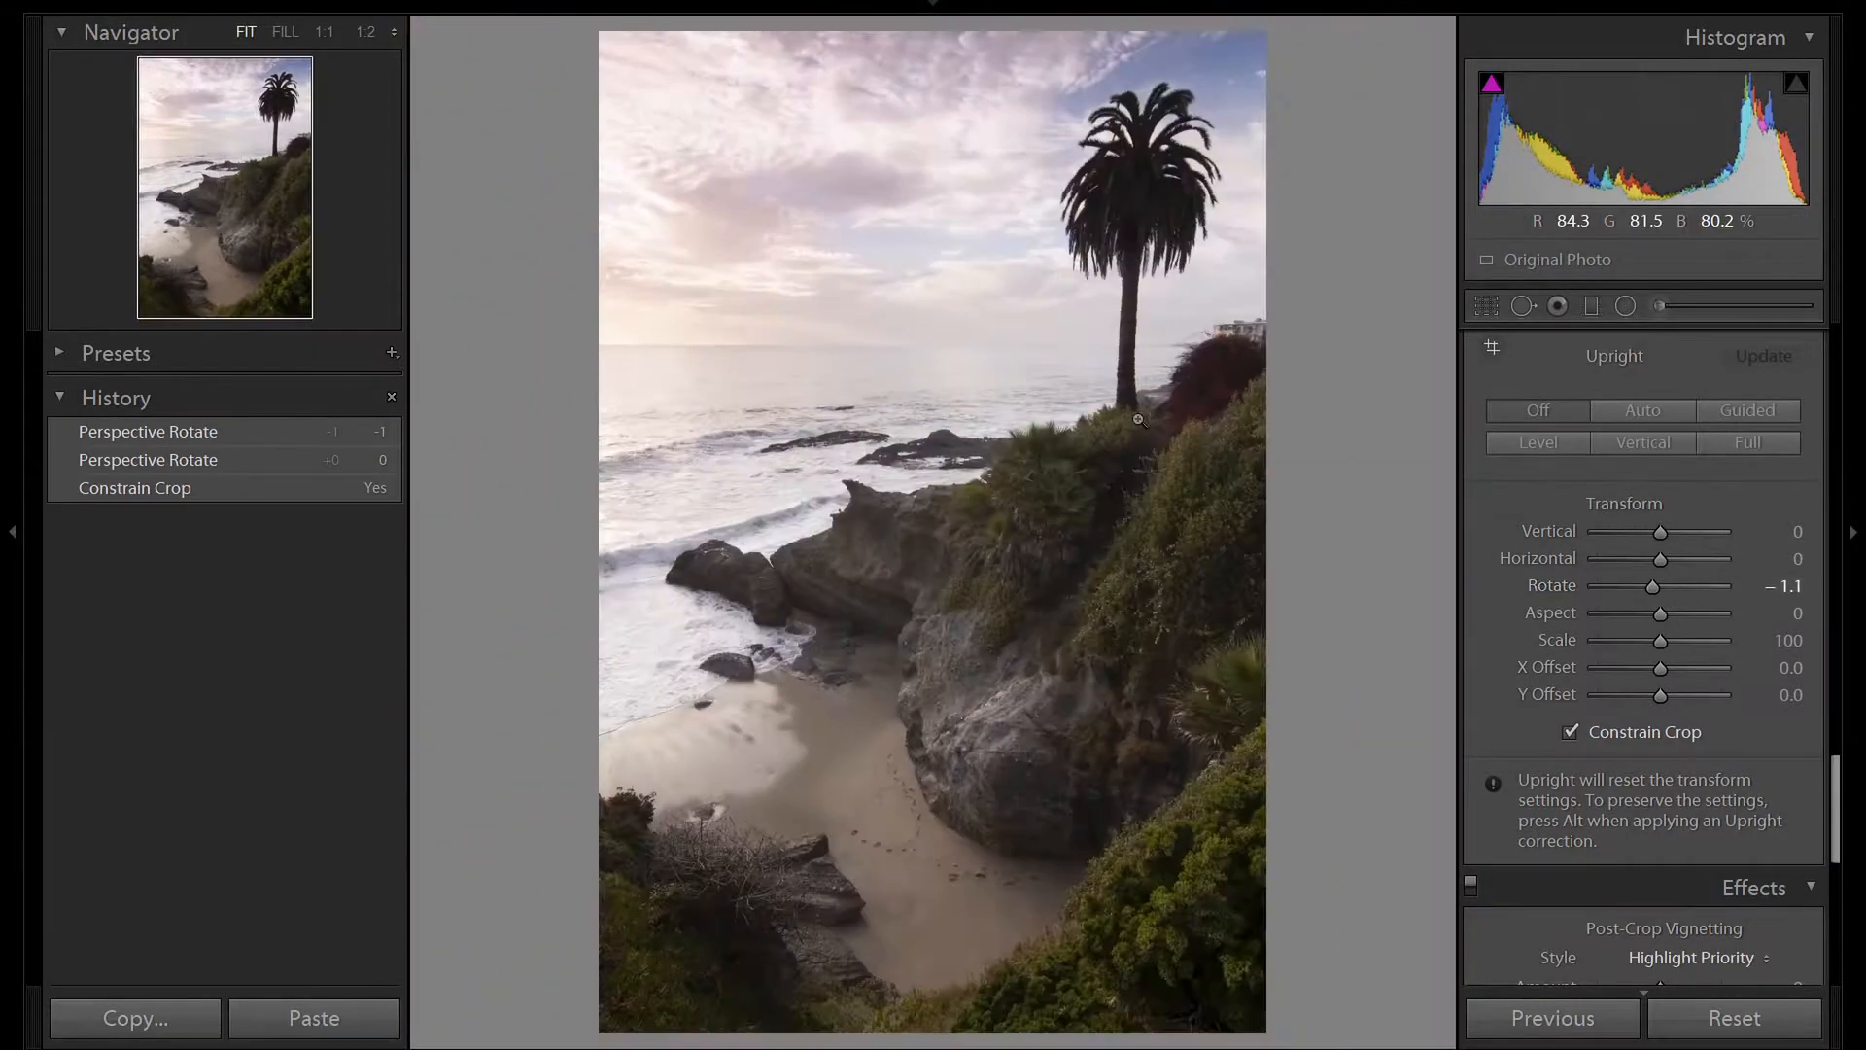
- Enable chromatic aberration removal and lens profile corrections for the photo
scroll(1786, 629, up, 6)
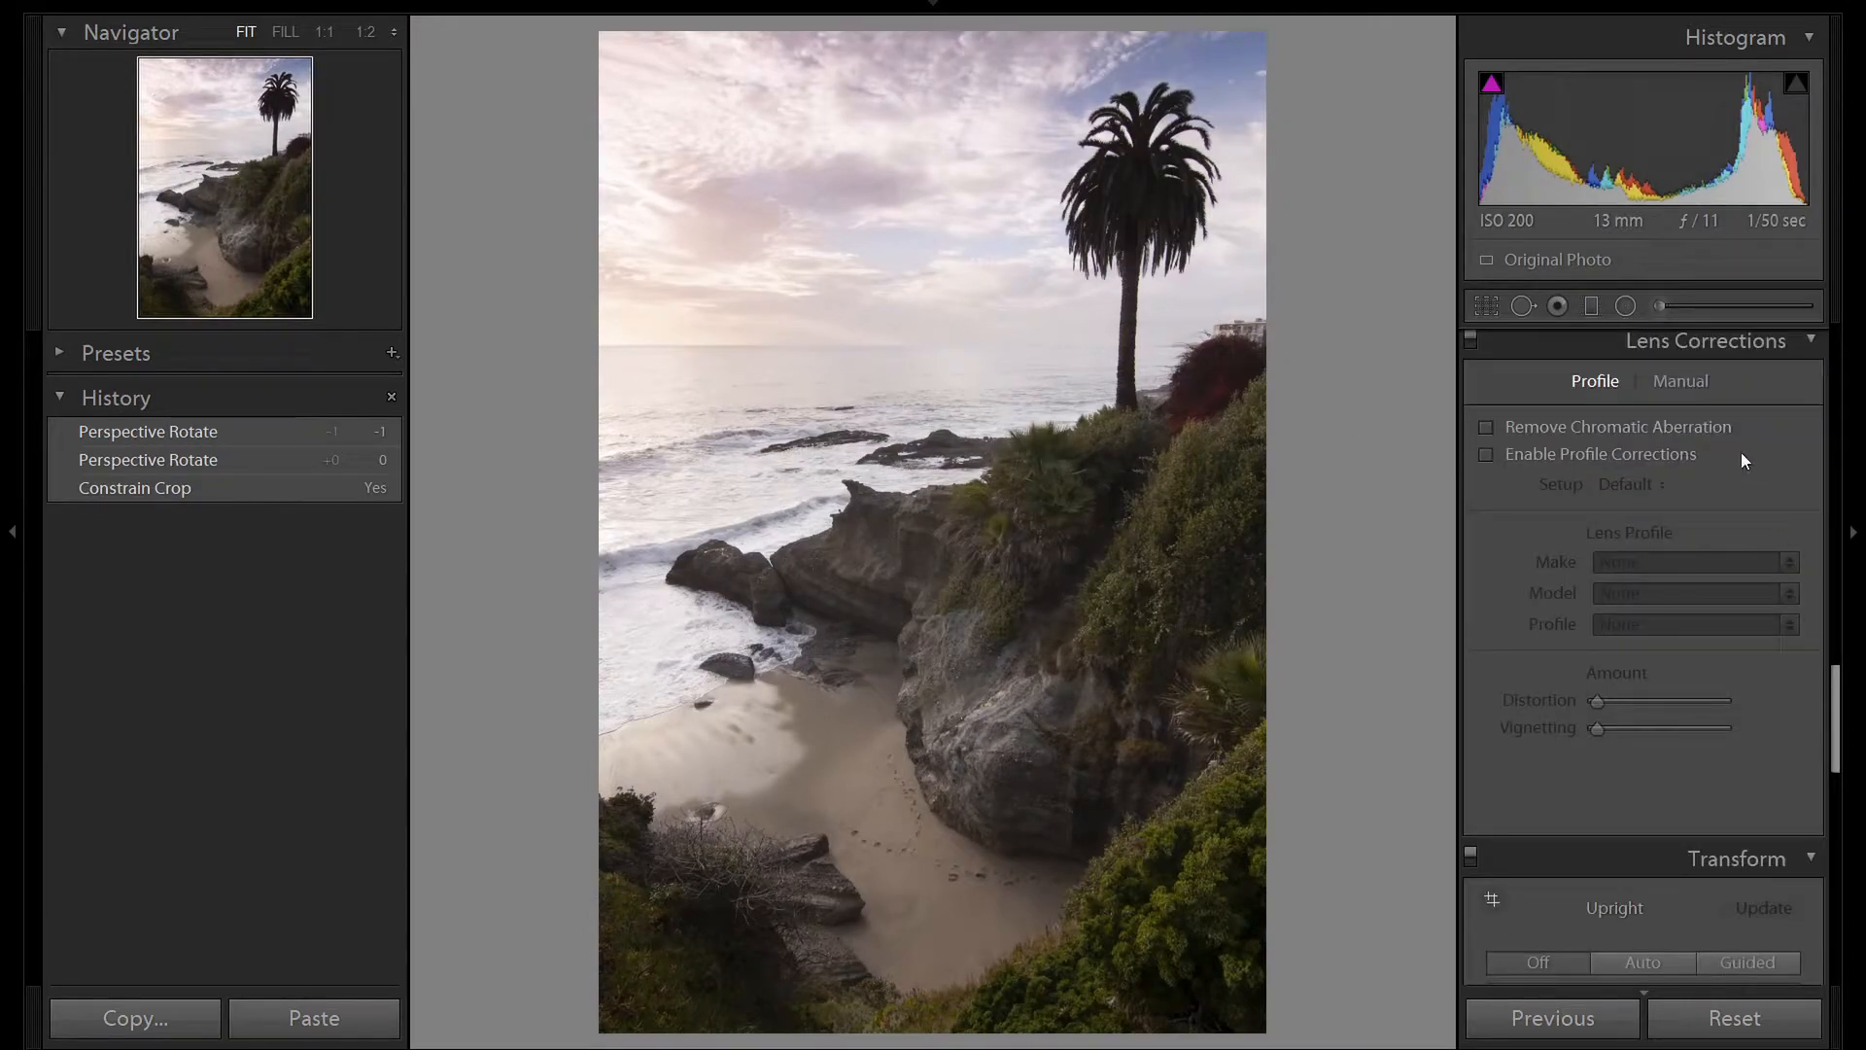
click(1530, 427)
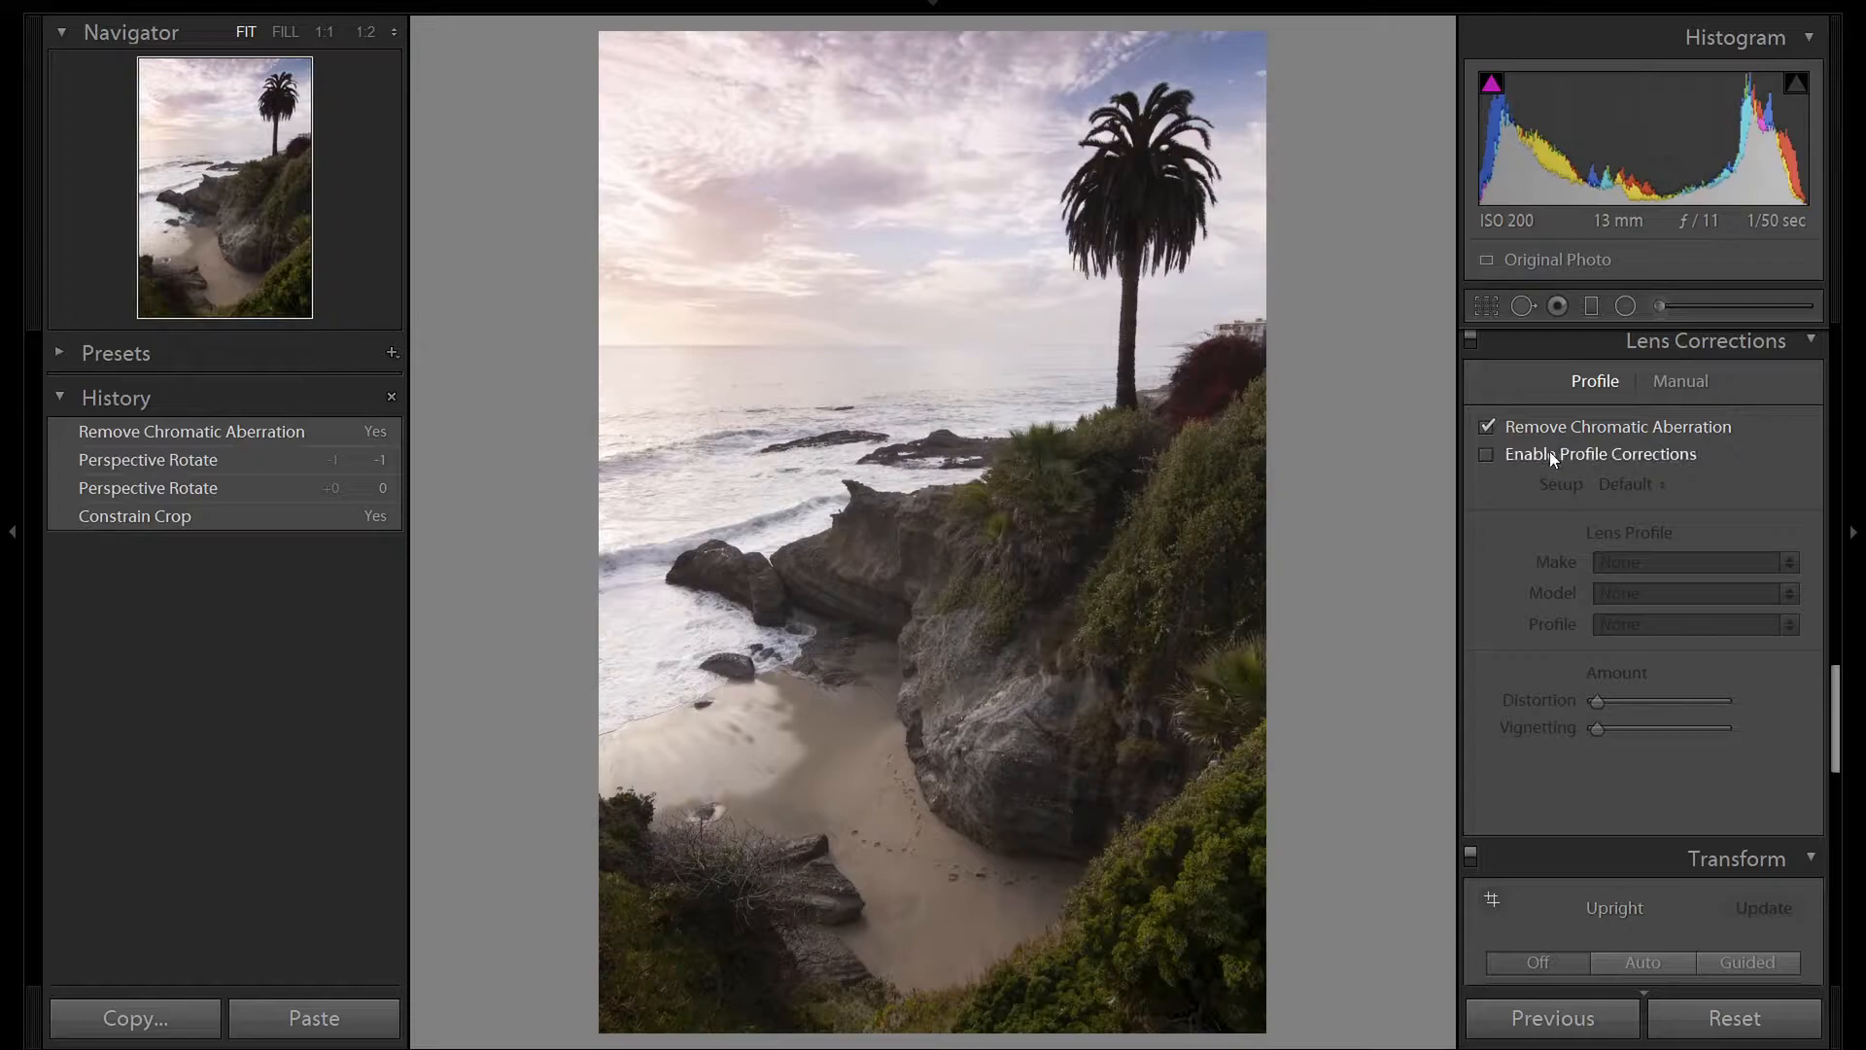
click(1550, 450)
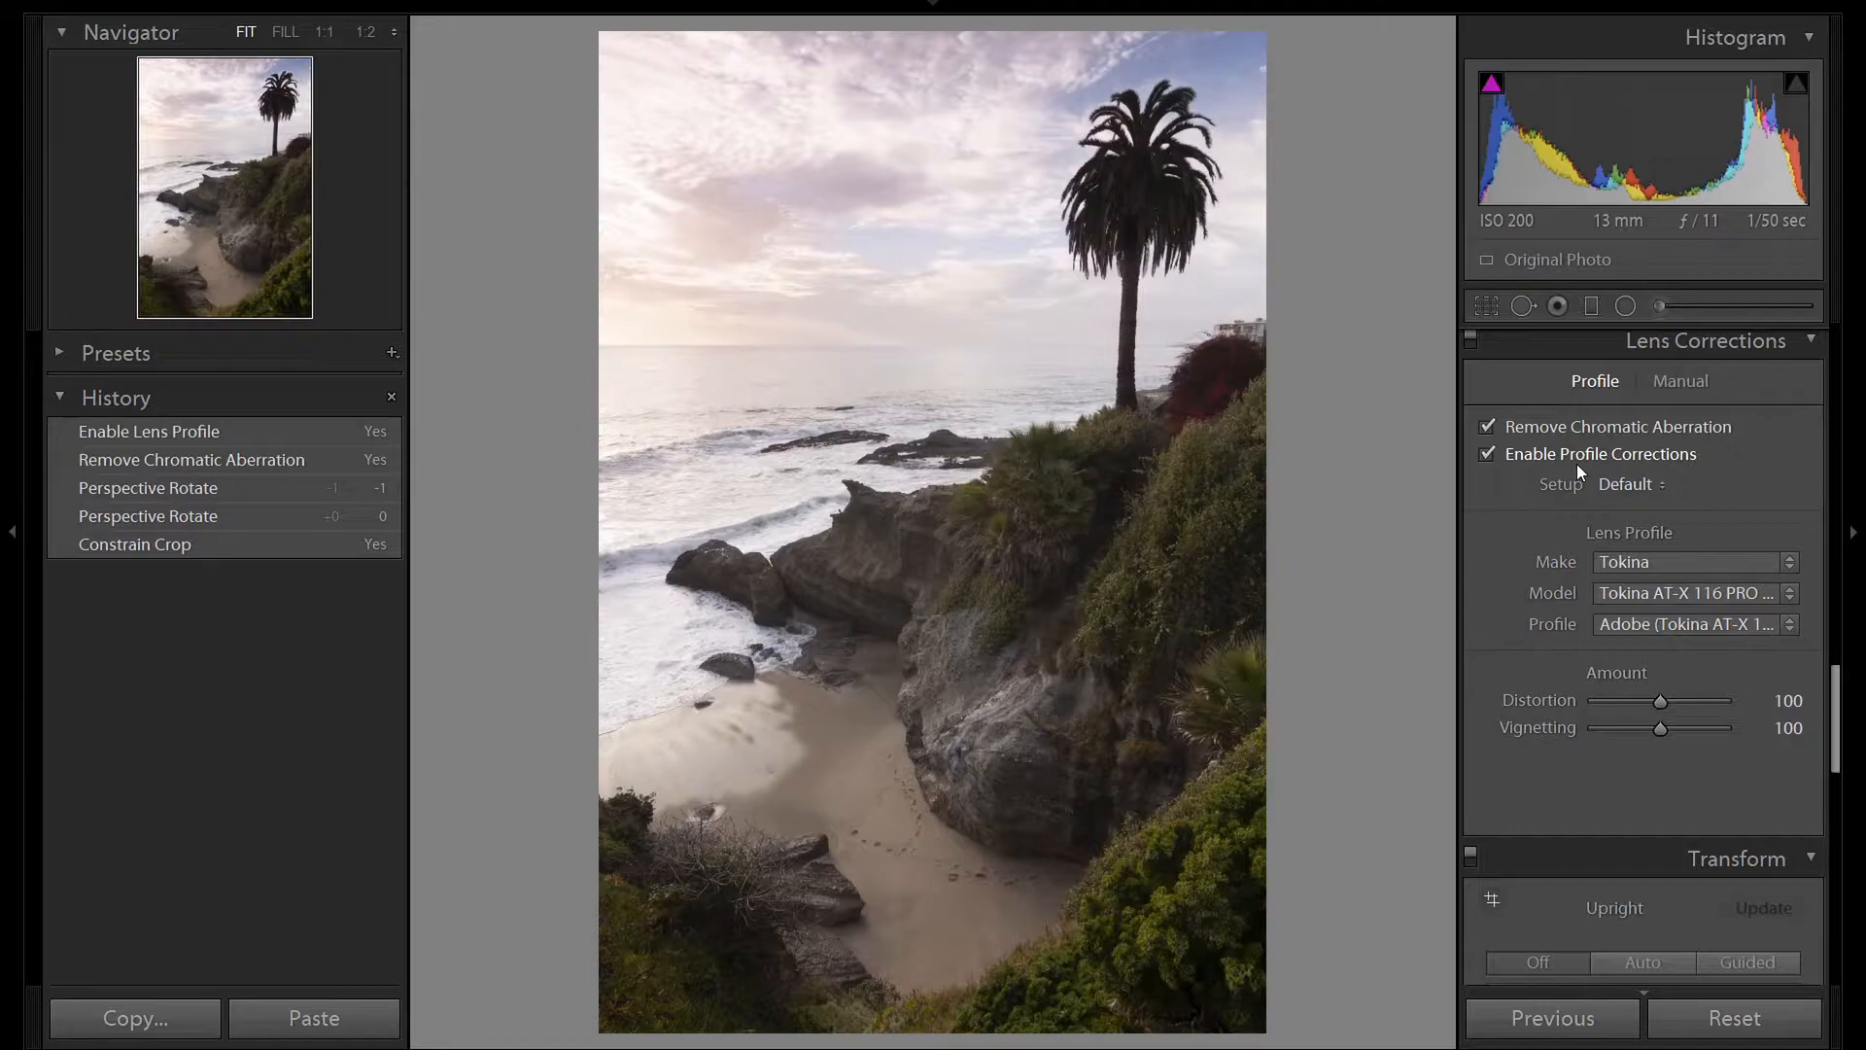
- Set the sharpening Amount to 100 and its Masking to 71 while previewing the edge mask
scroll(1598, 461, up, 5)
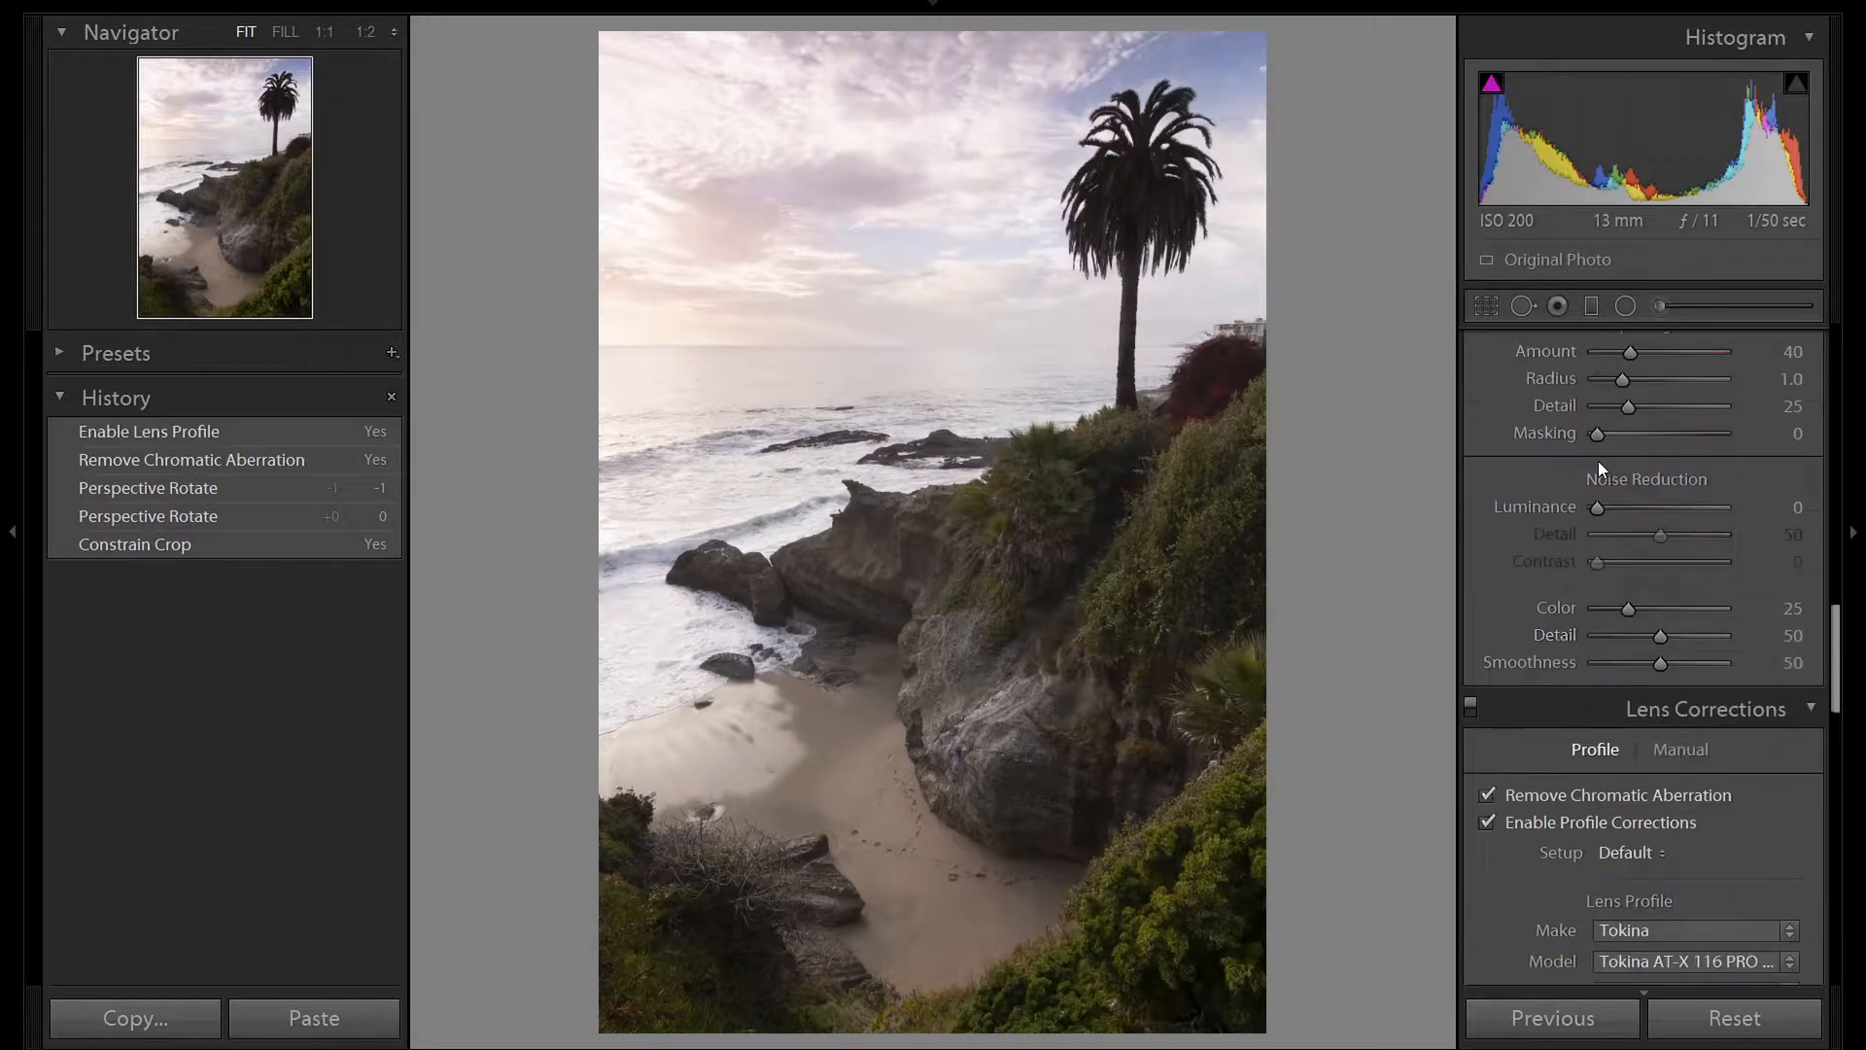
scroll(1720, 481, up, 3)
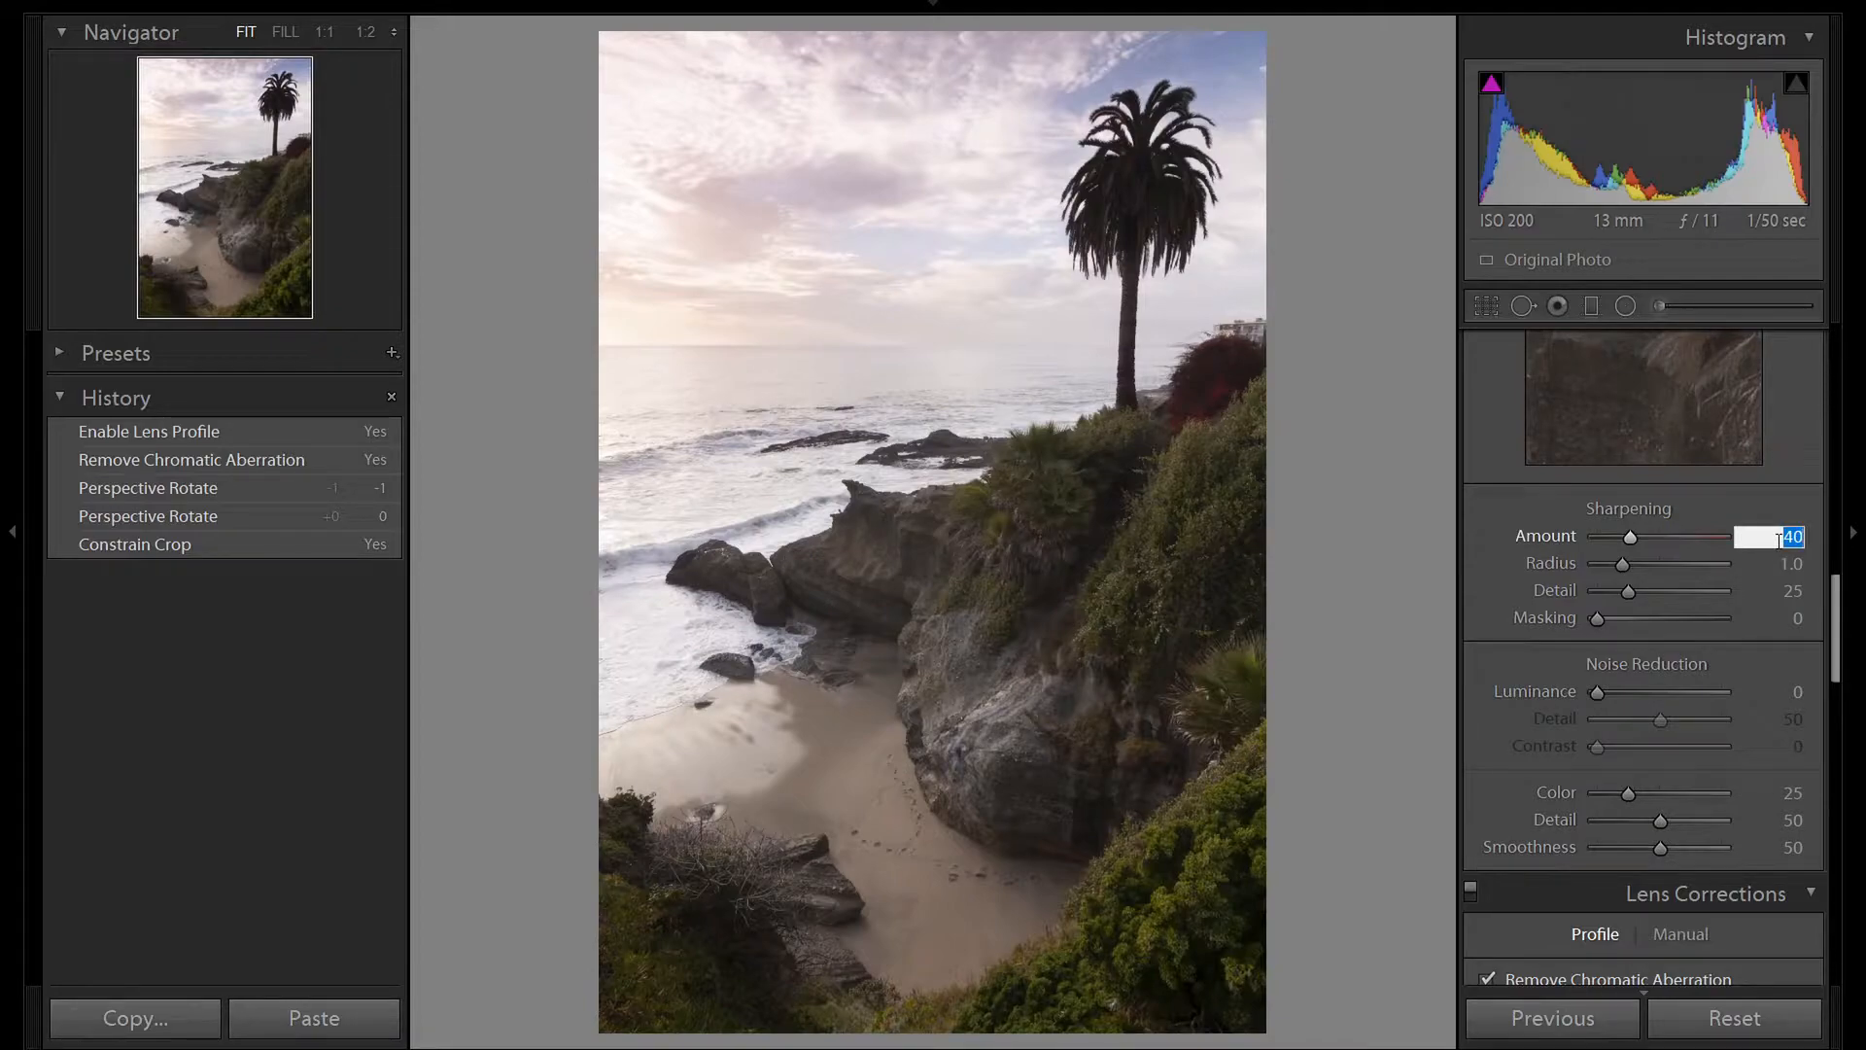
text(100)
key(Return)
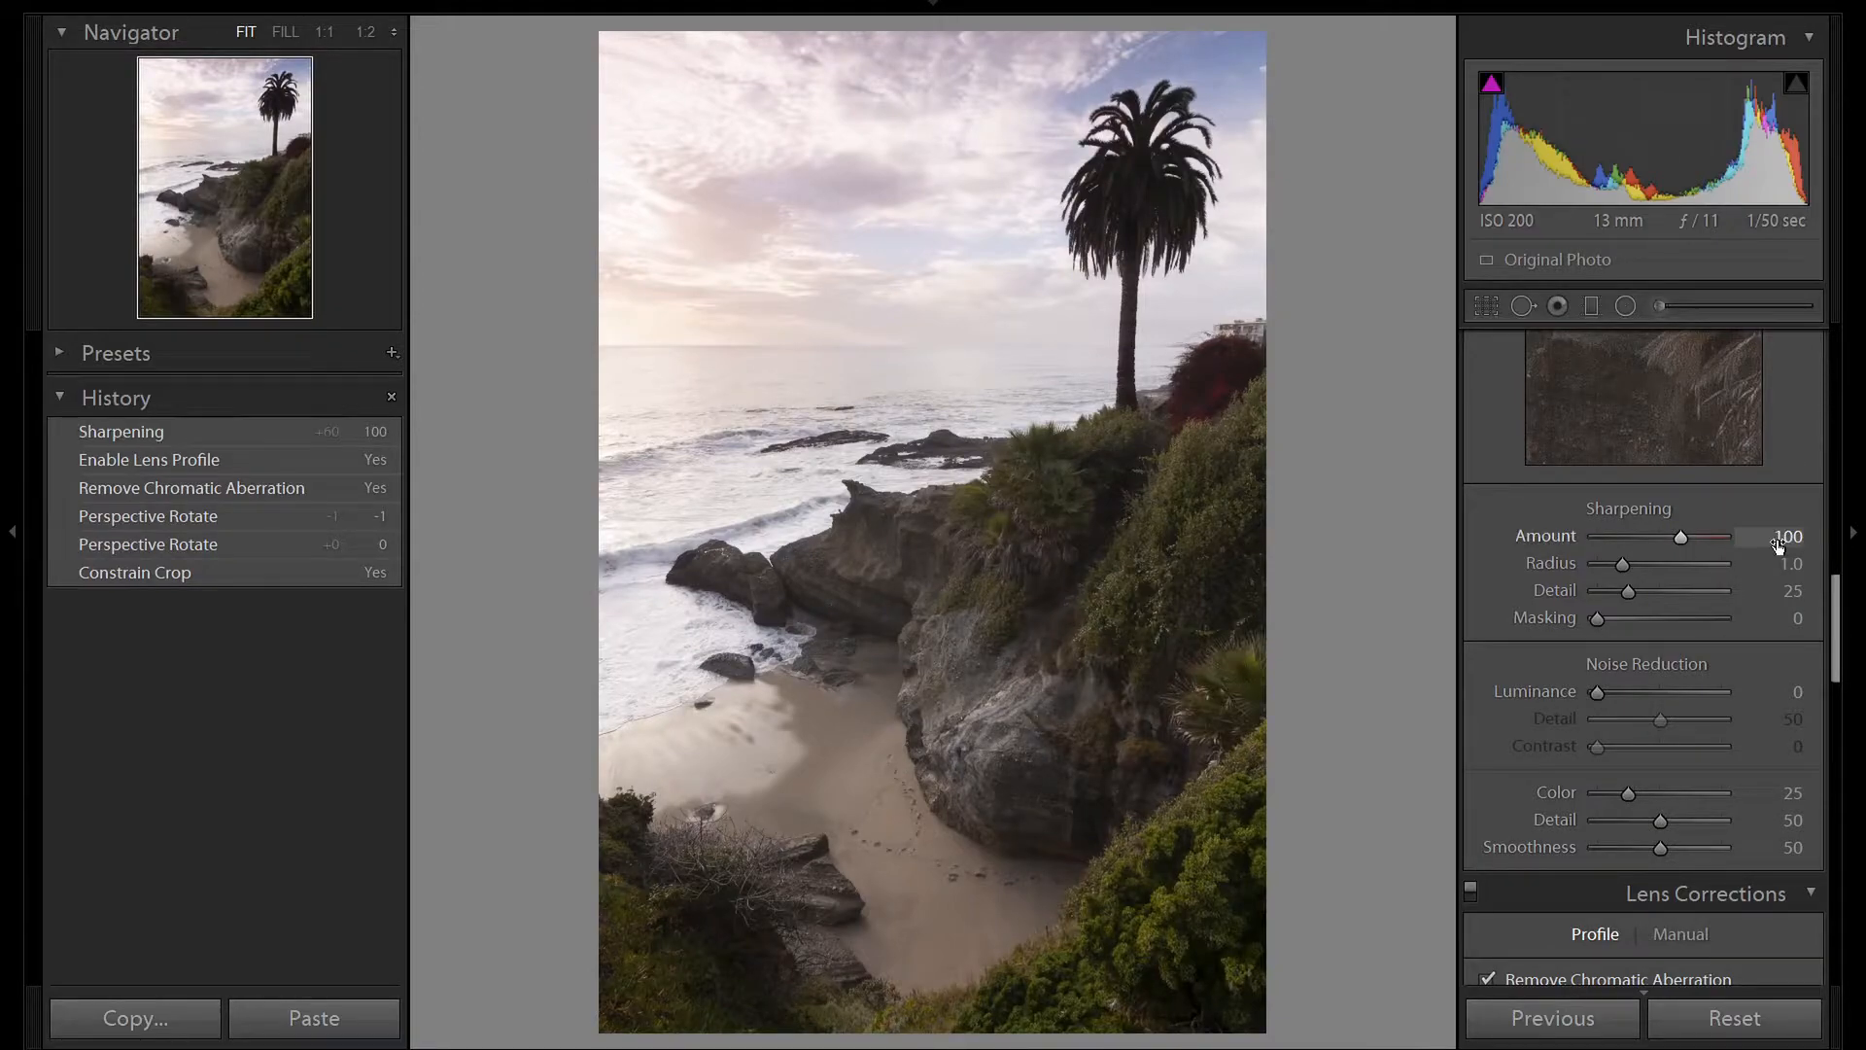
key(alt)
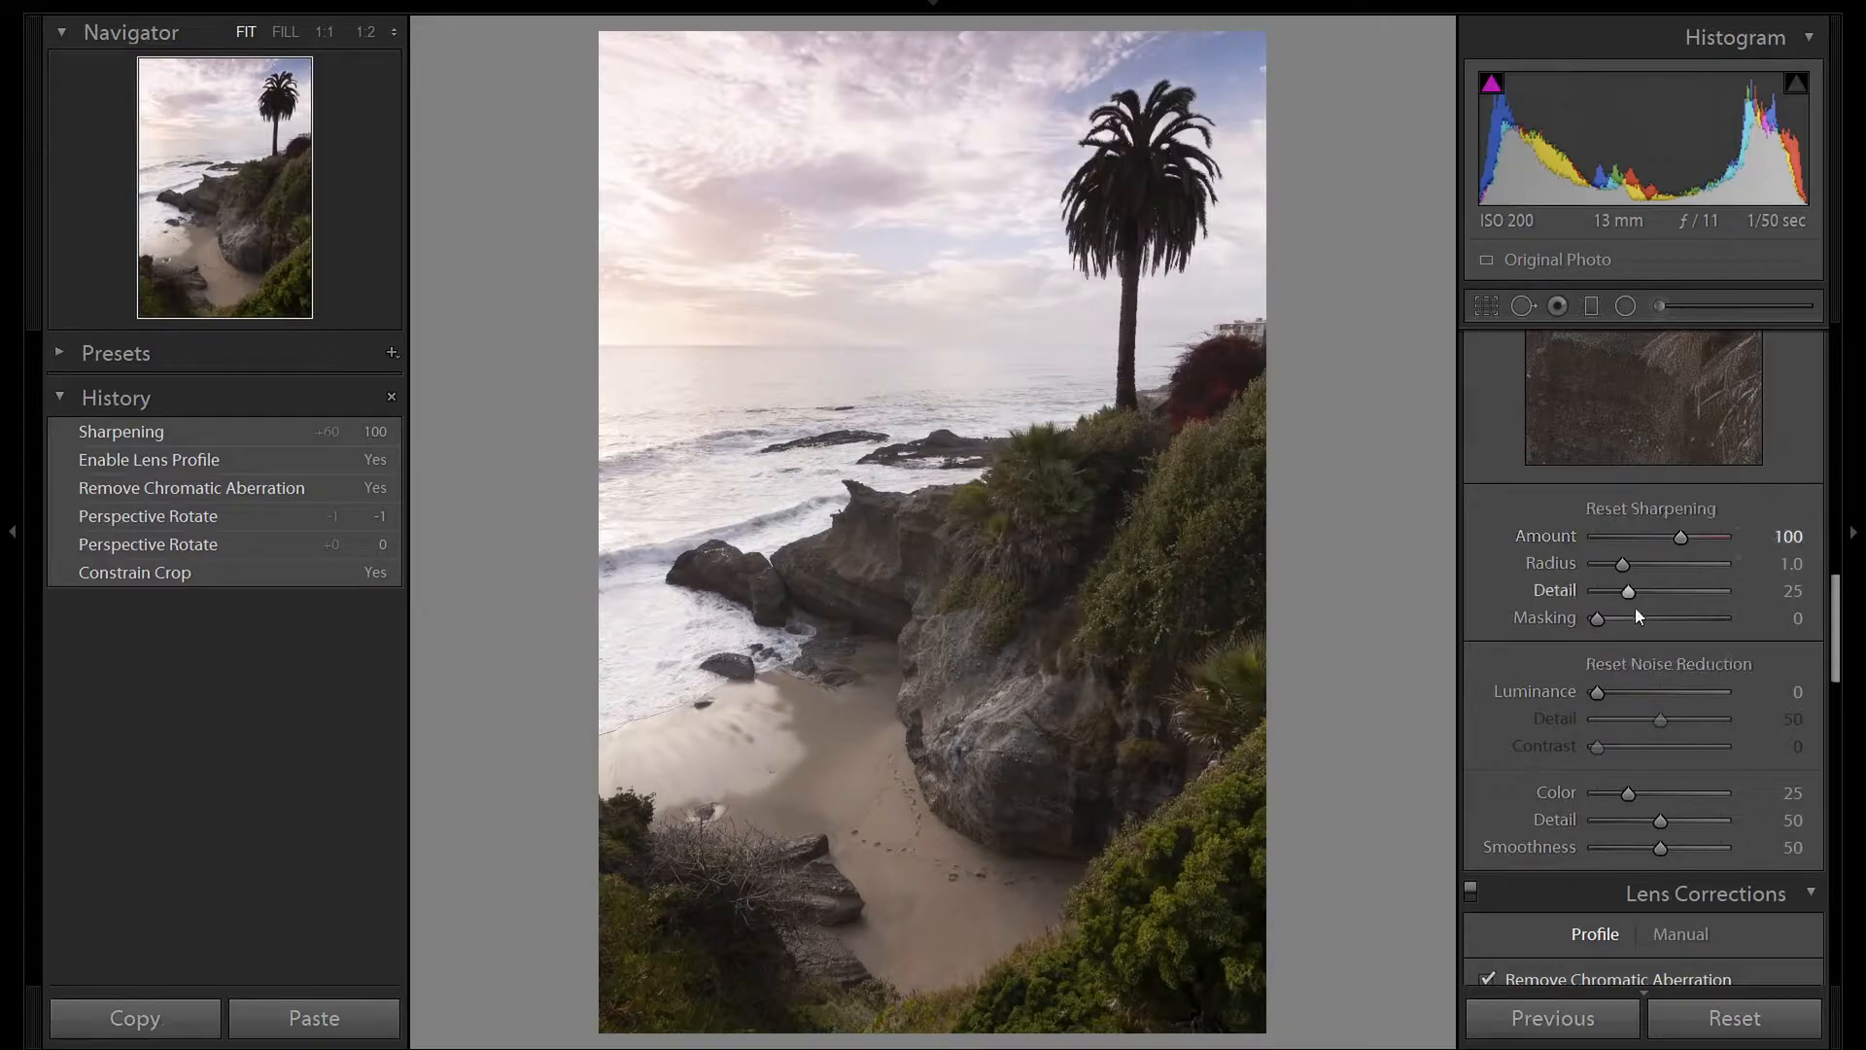
drag(1601, 615, 1609, 614)
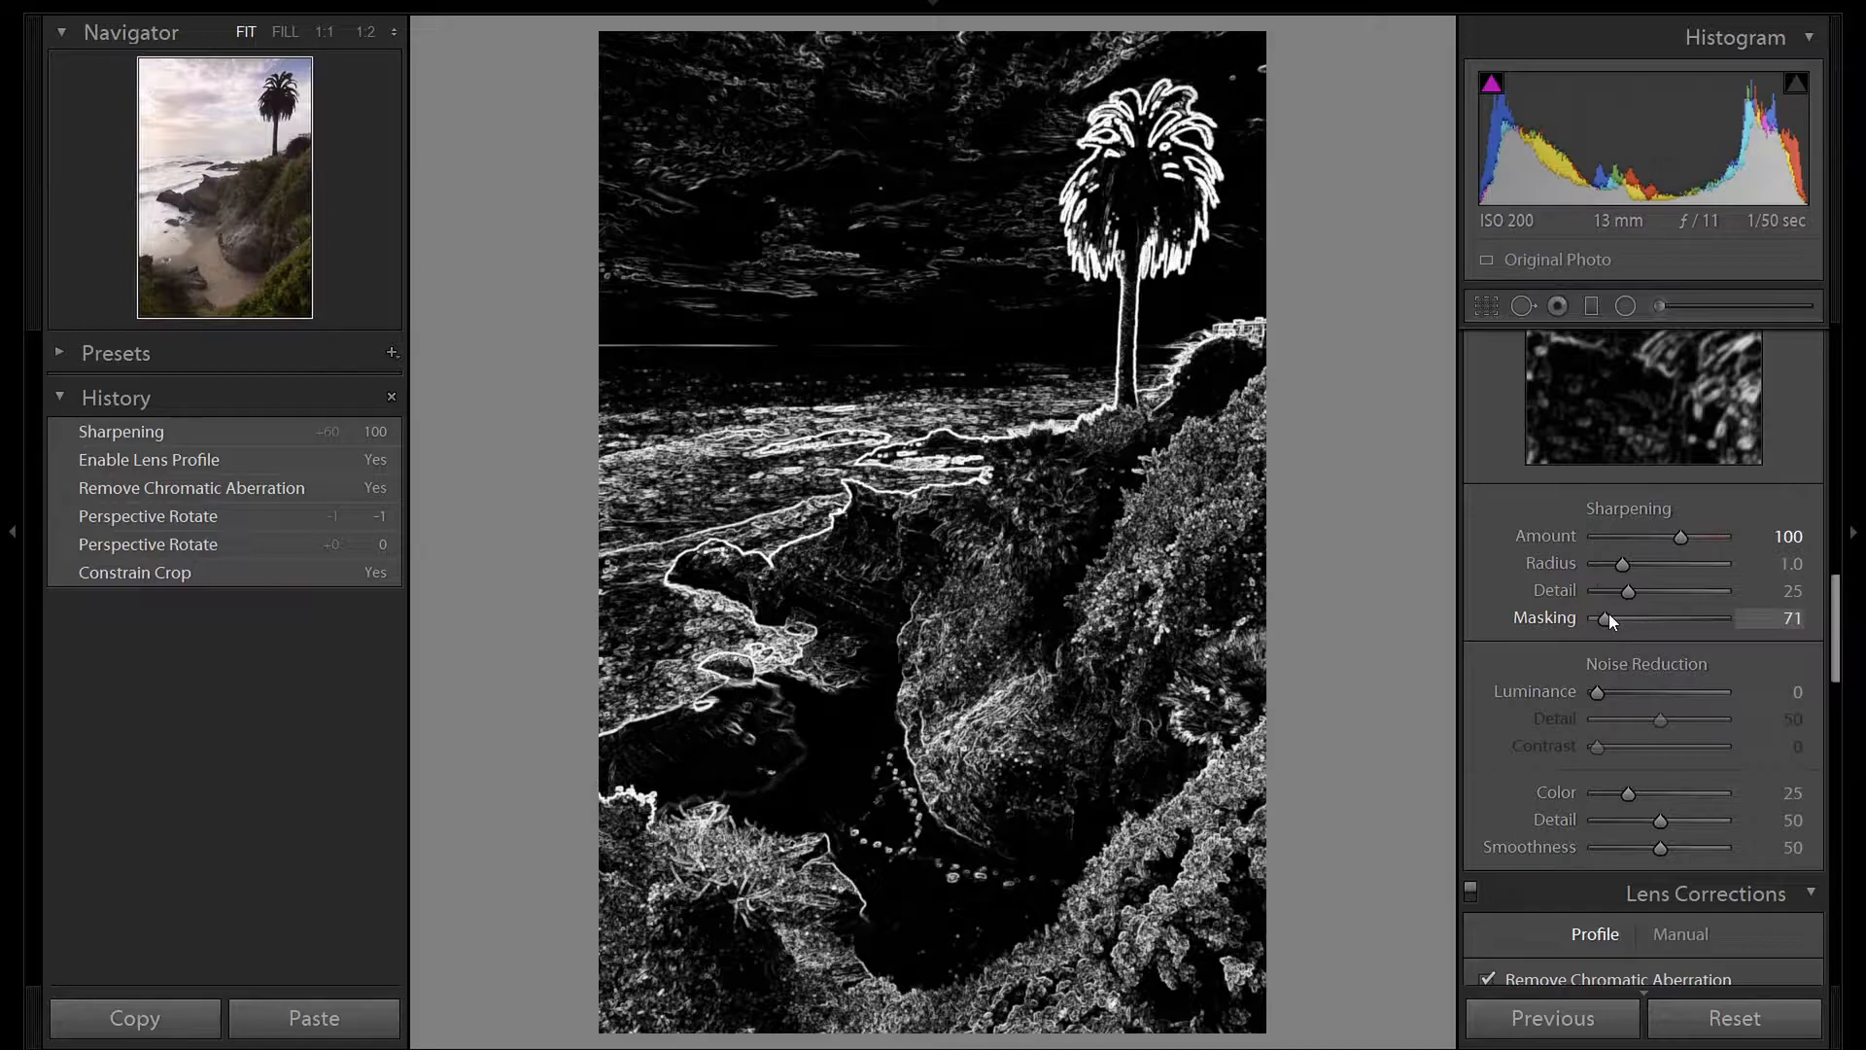
drag(1607, 615, 1611, 614)
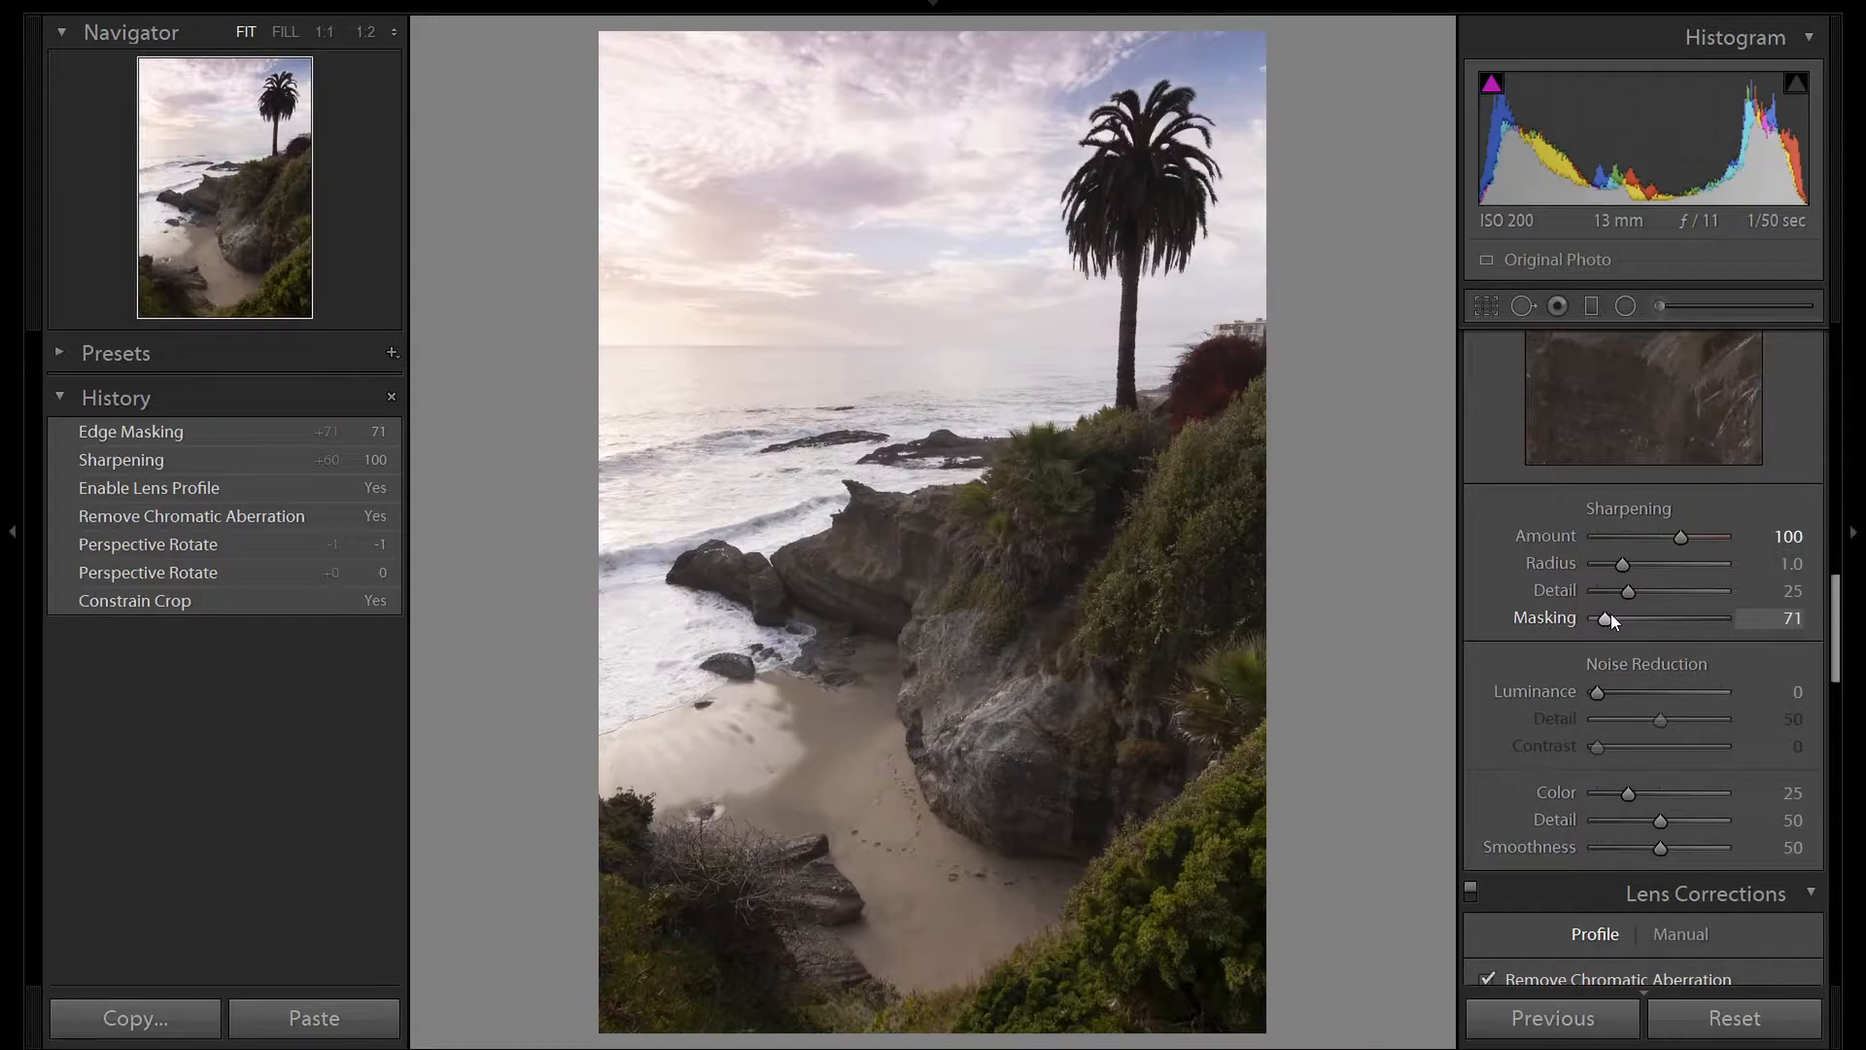
- Adjust the photo's tone with Highlights at −100, Shadows at +100 and Whites at +25
scroll(1758, 660, up, 8)
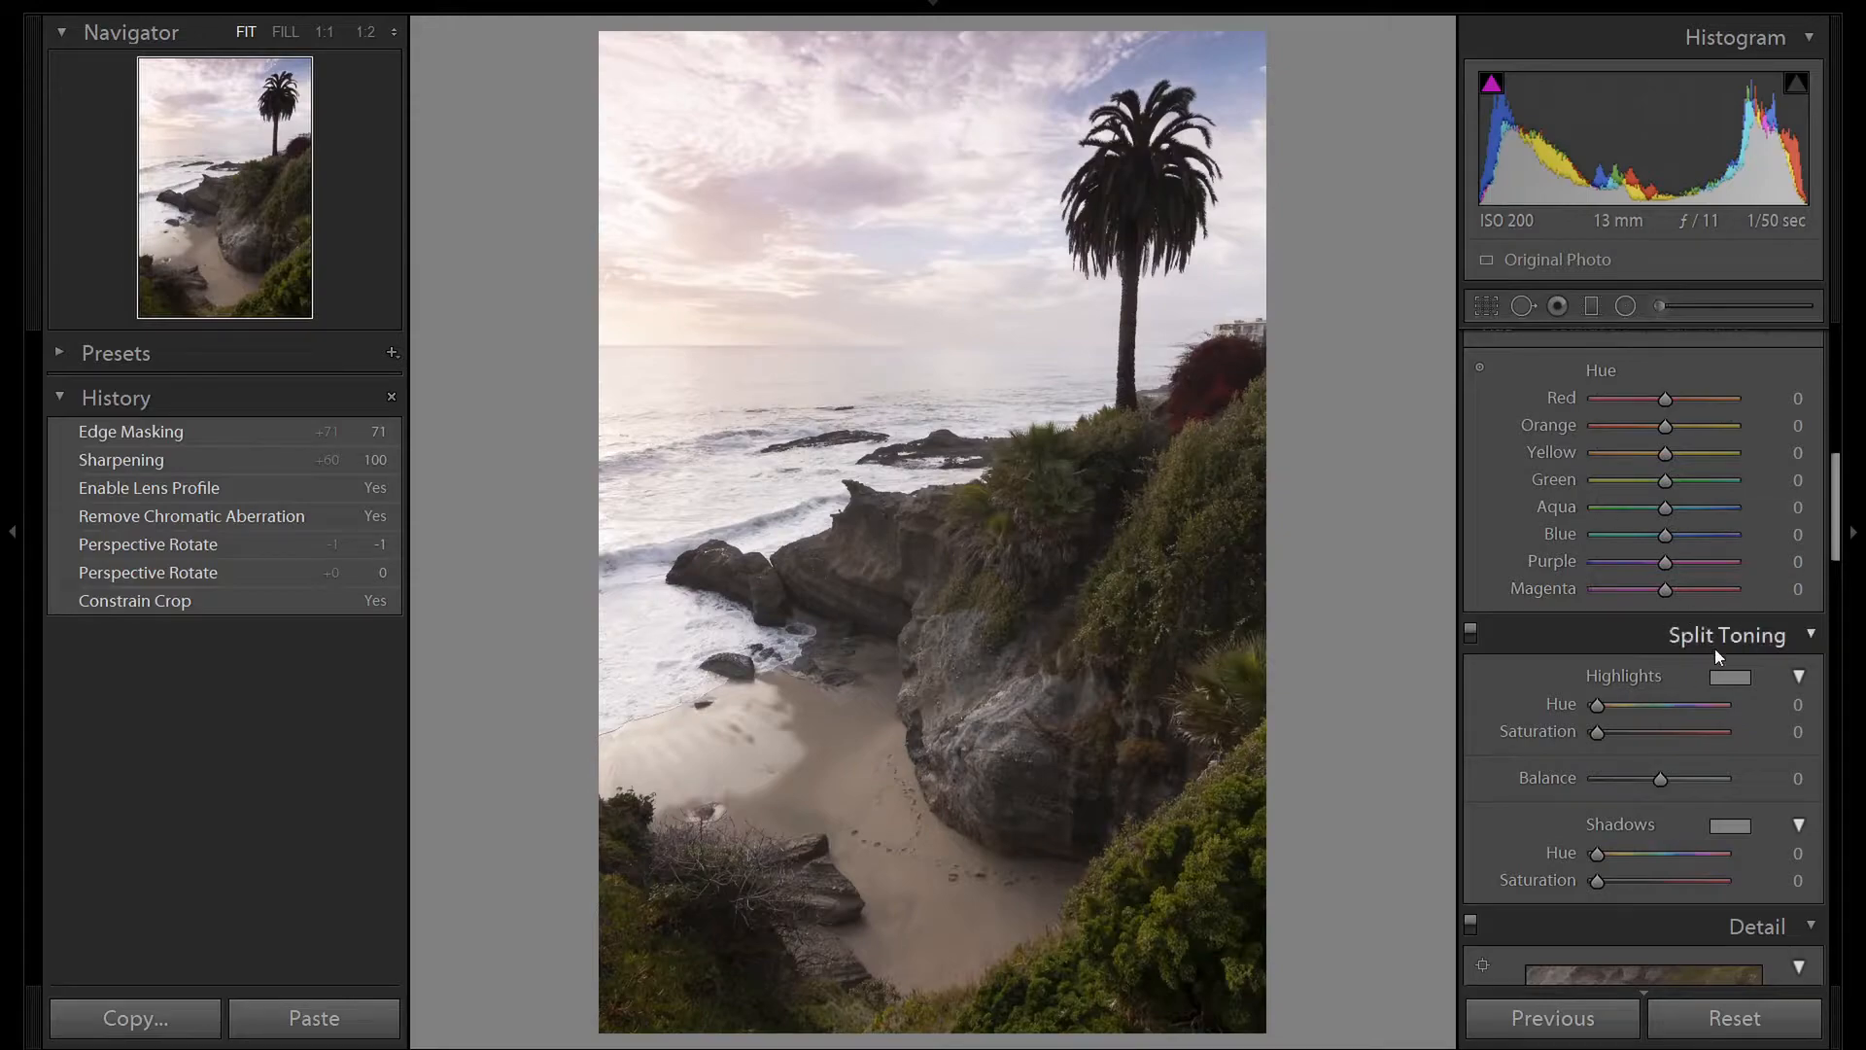
scroll(1739, 681, up, 5)
scroll(1757, 719, up, 3)
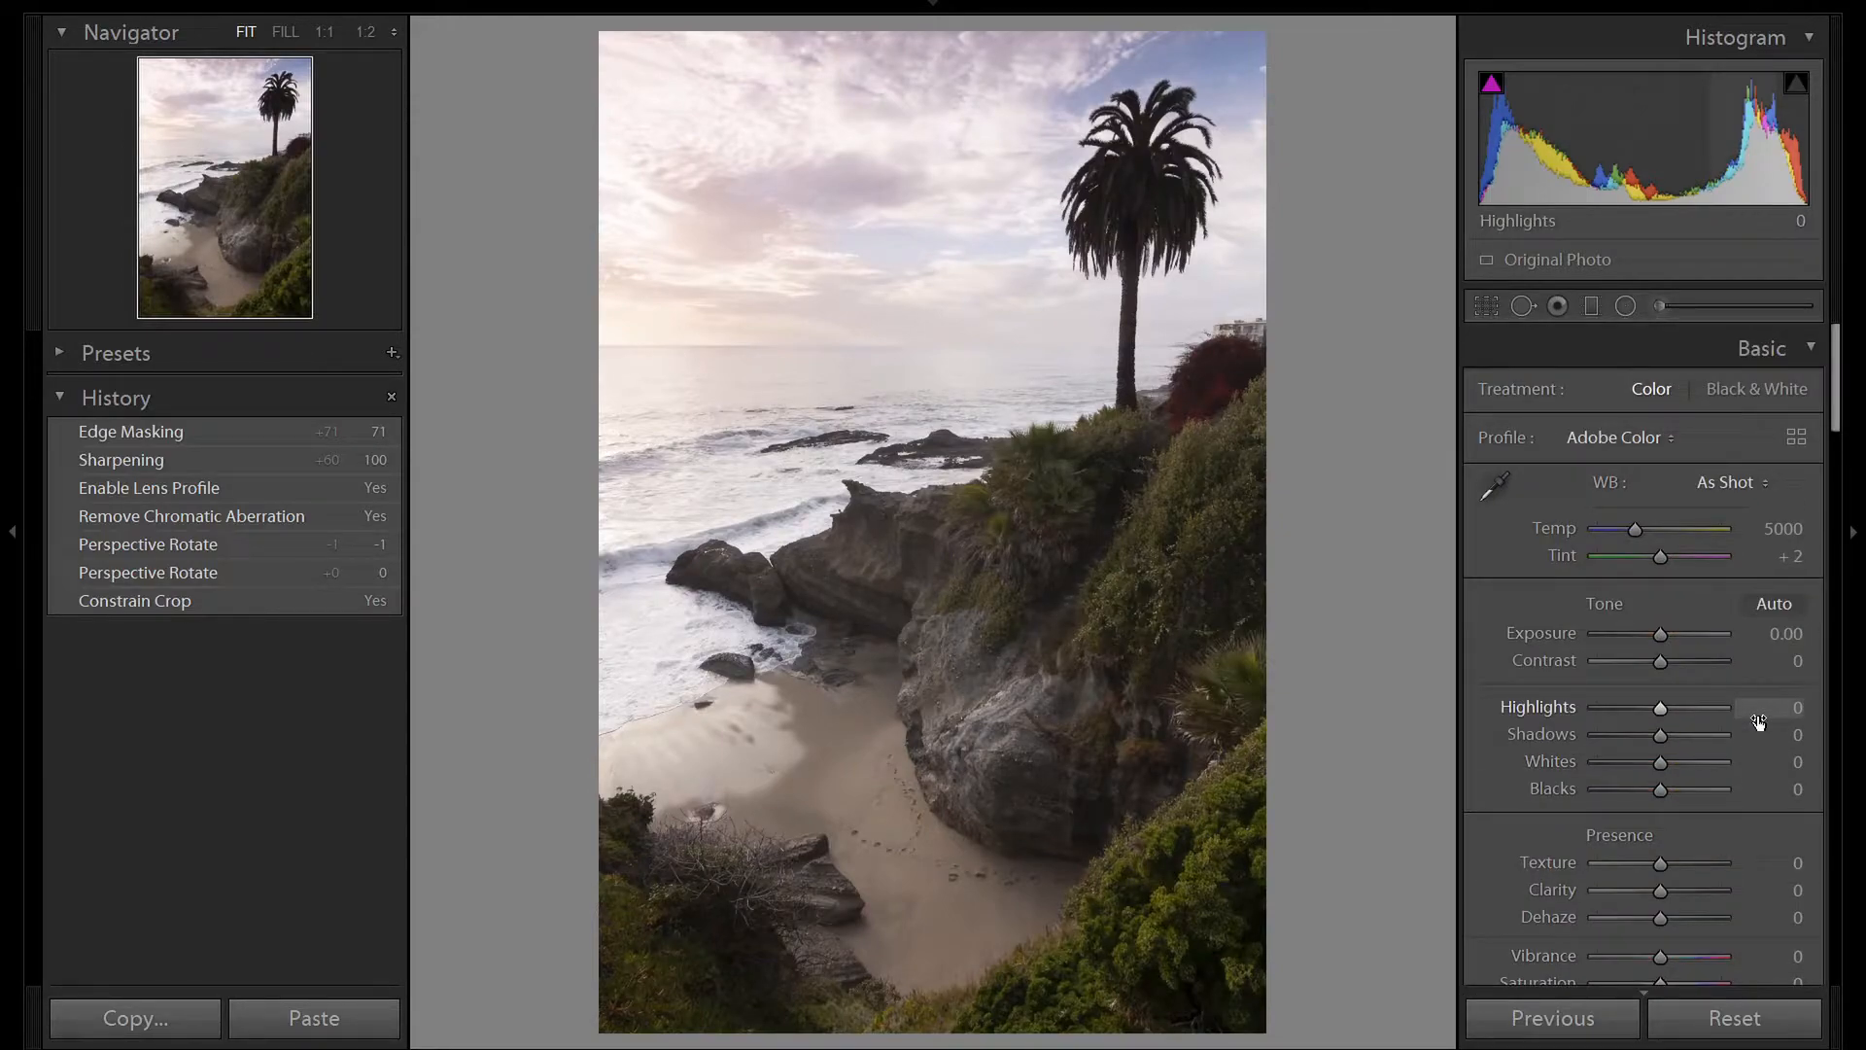
scroll(1757, 718, down, 3)
drag(1622, 534, 1732, 553)
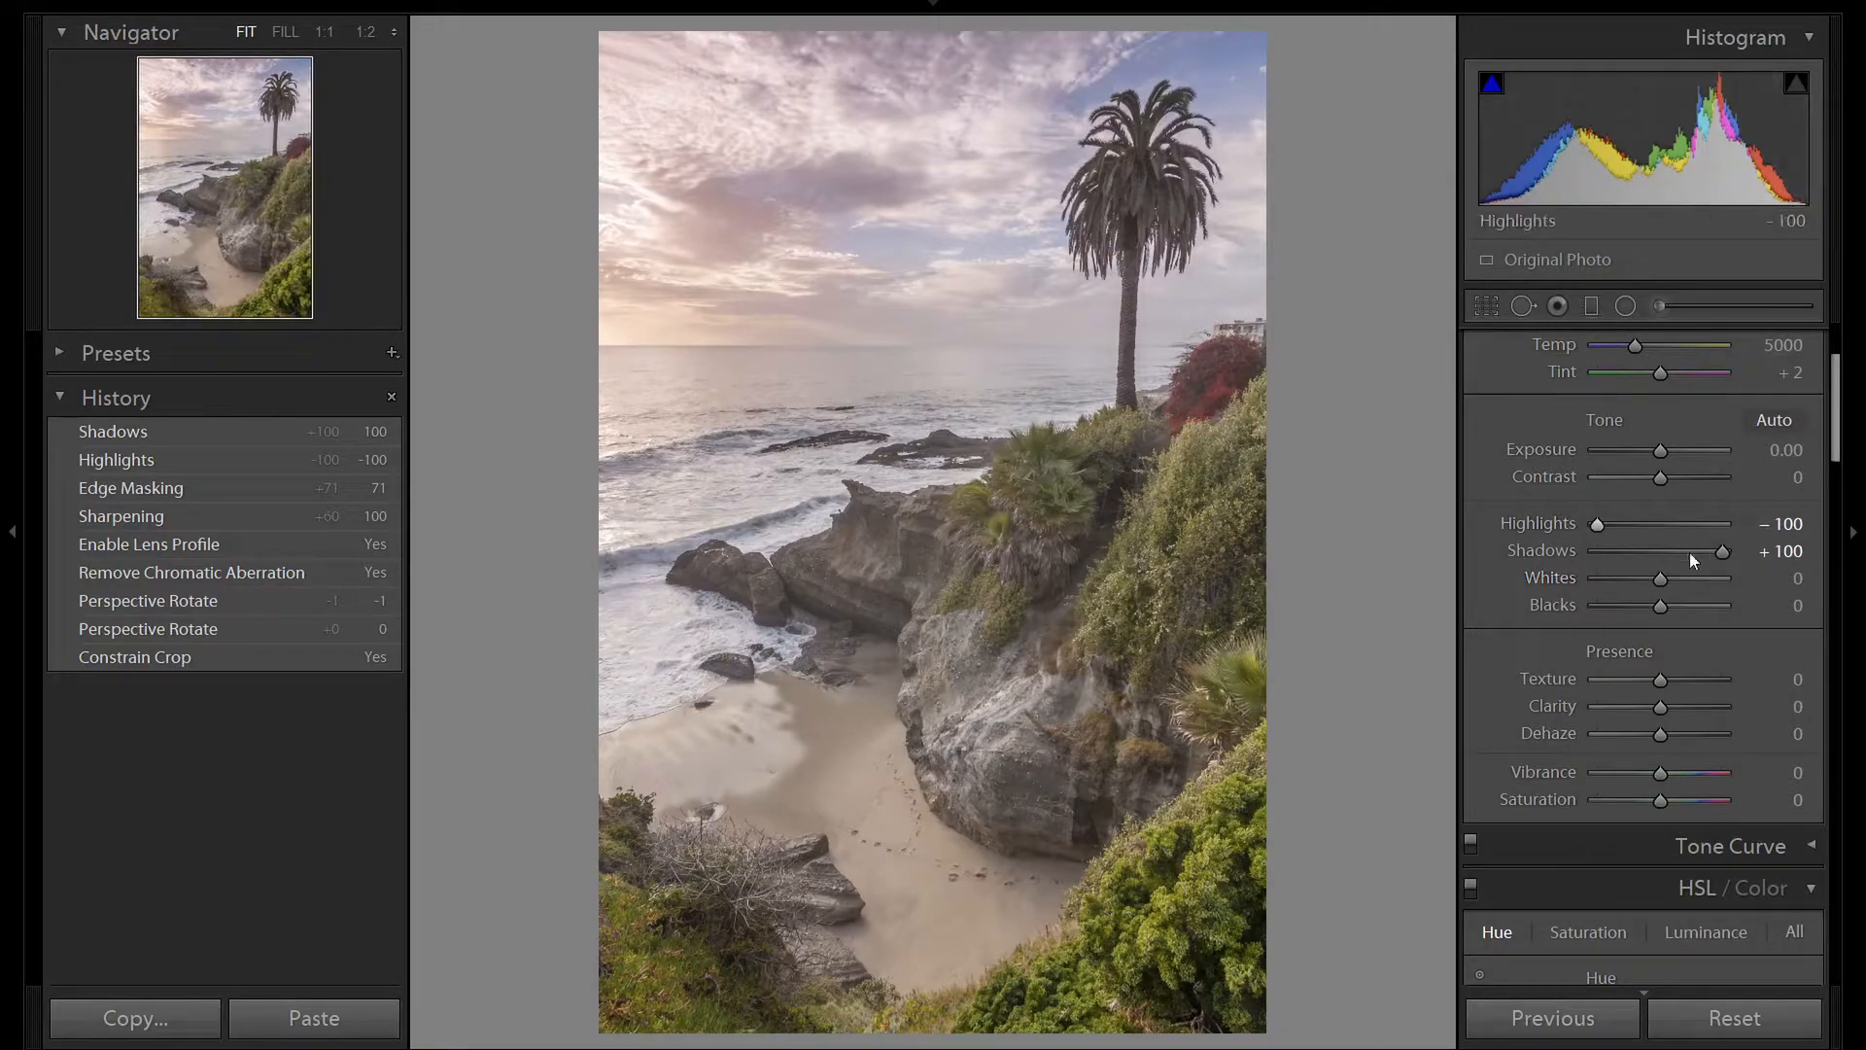
scroll(1662, 579, up, 6)
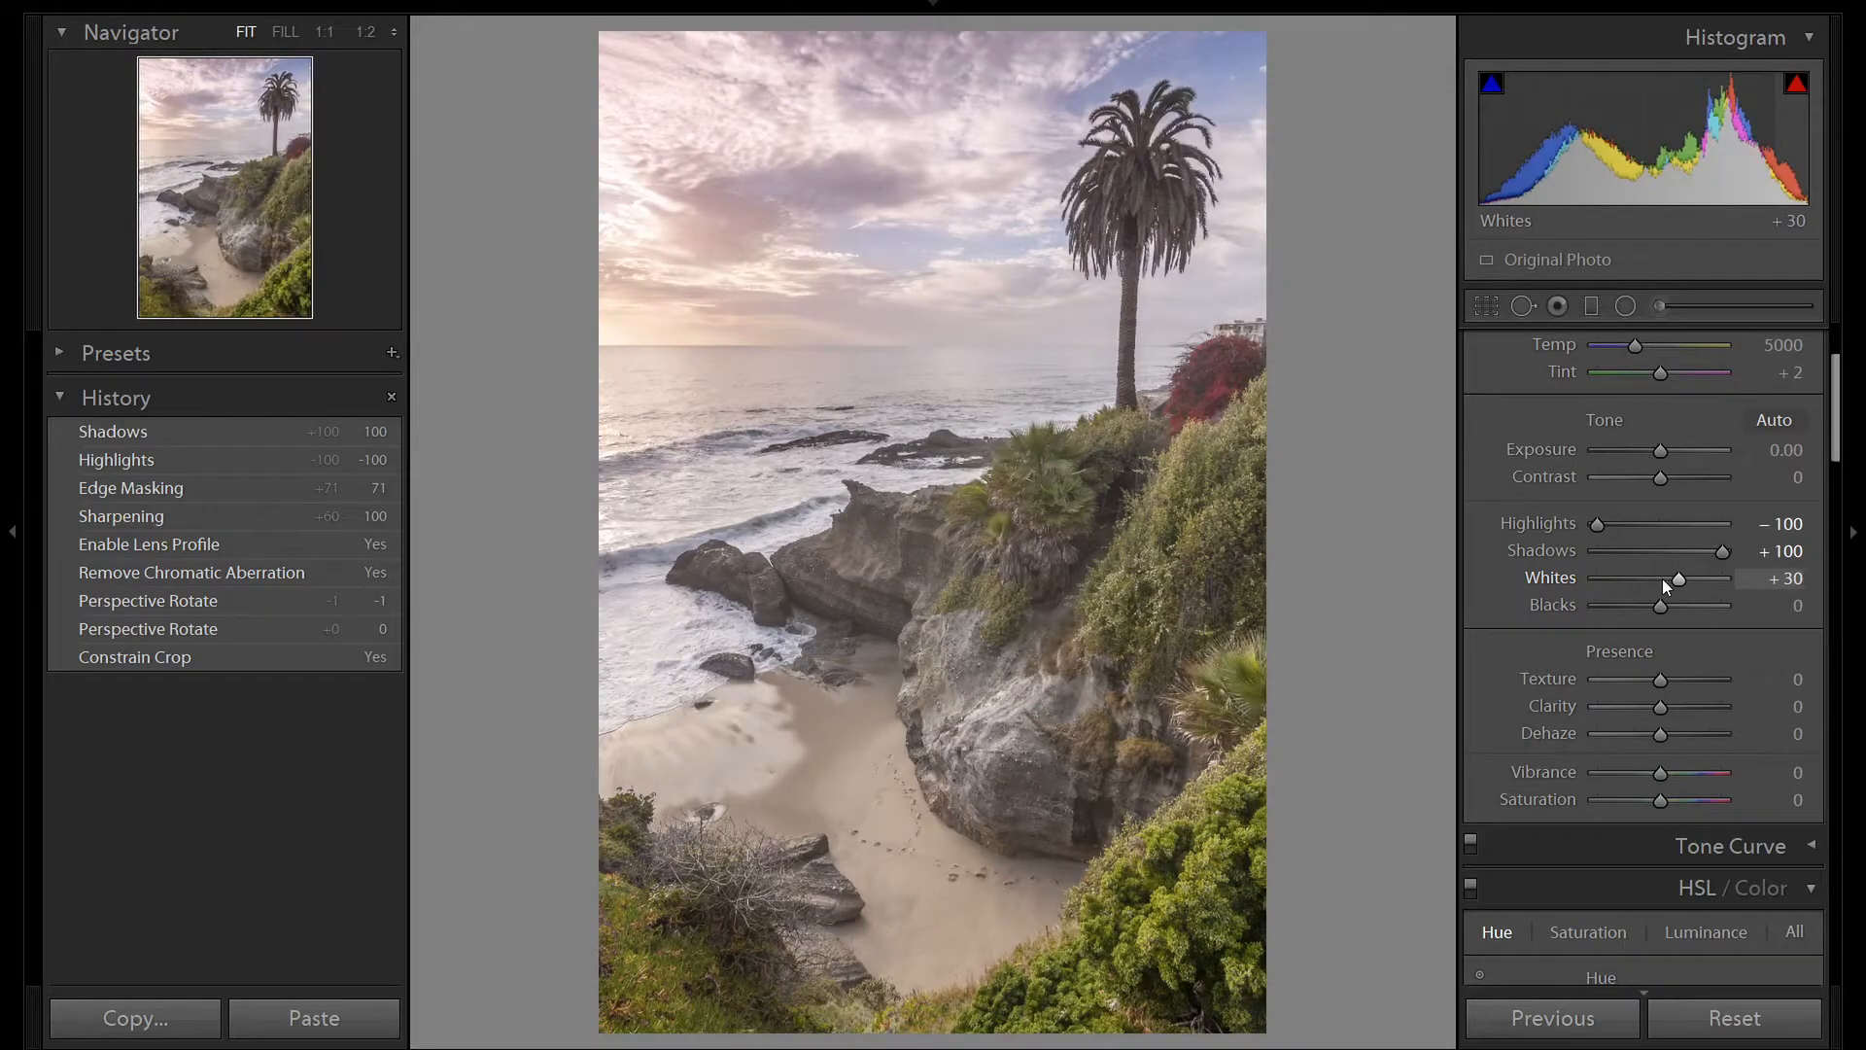
scroll(1662, 578, down, 1)
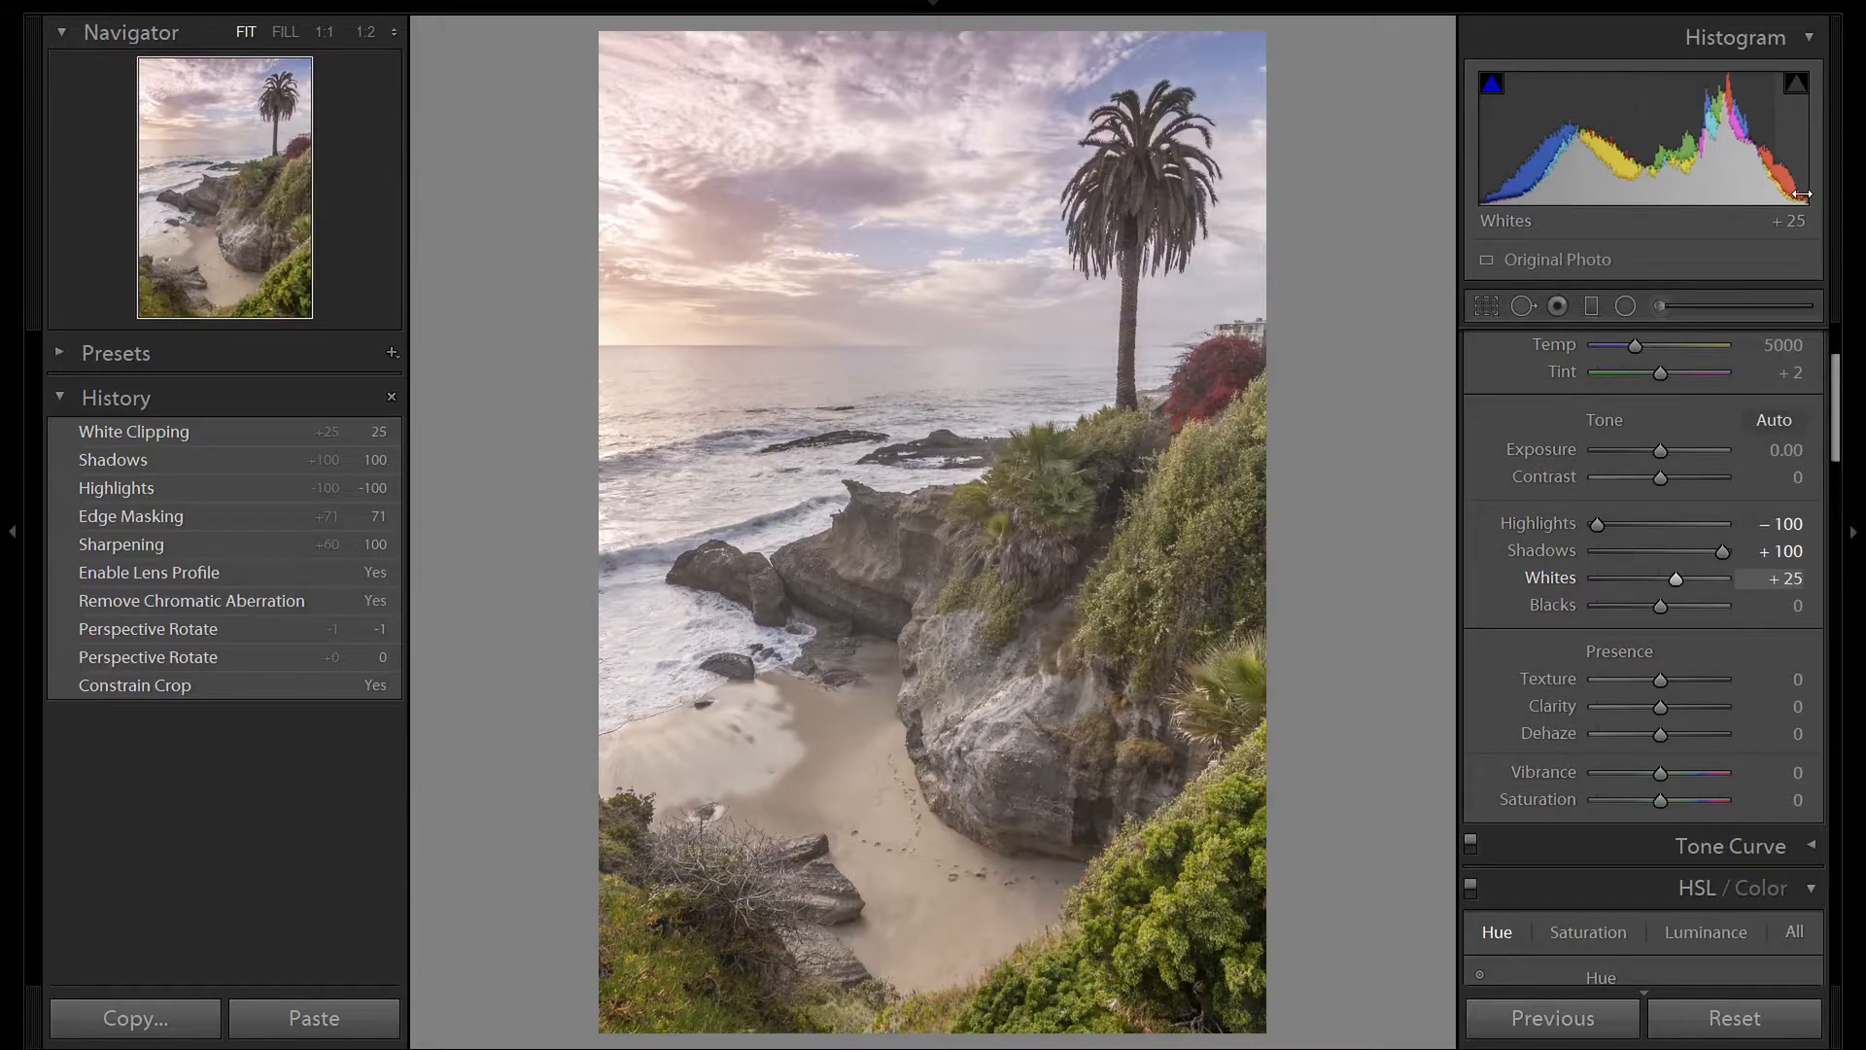
- Set the Blue luminance to −15 and the Blue saturation to +15 in the HSL adjustments
scroll(1783, 639, down, 4)
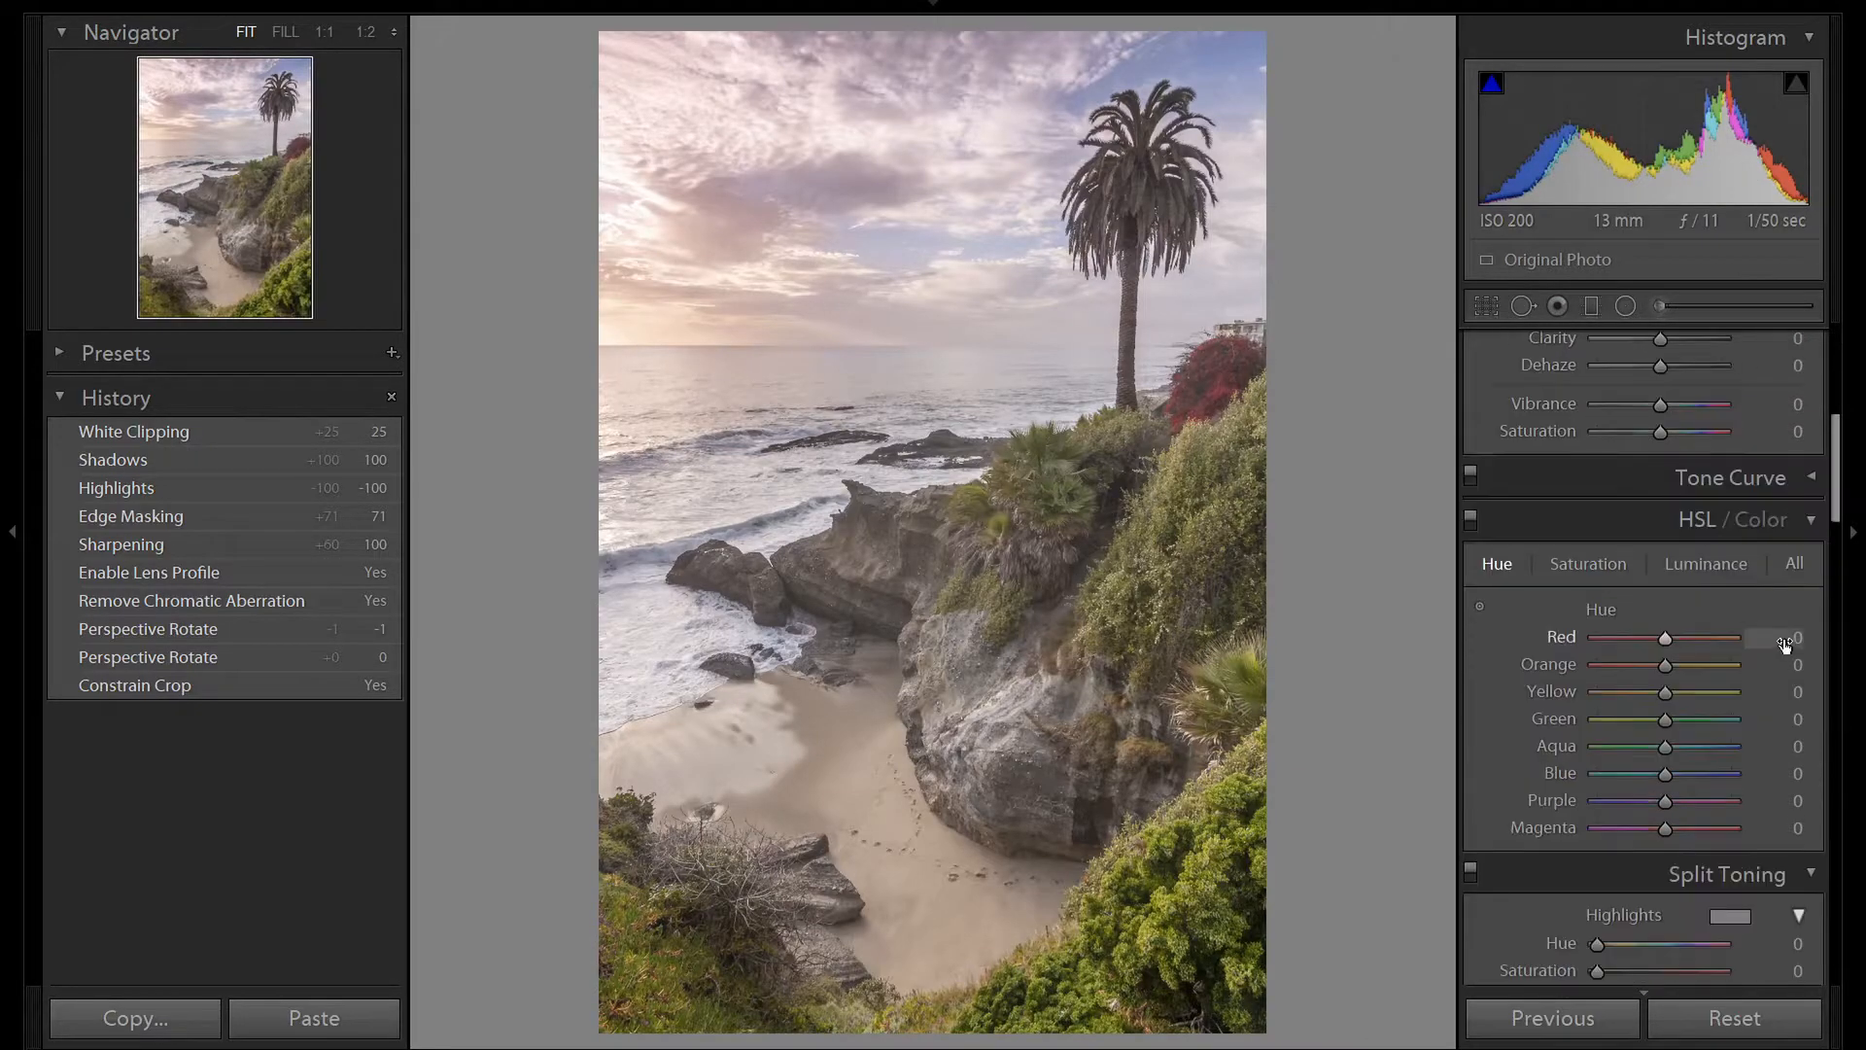
click(1719, 565)
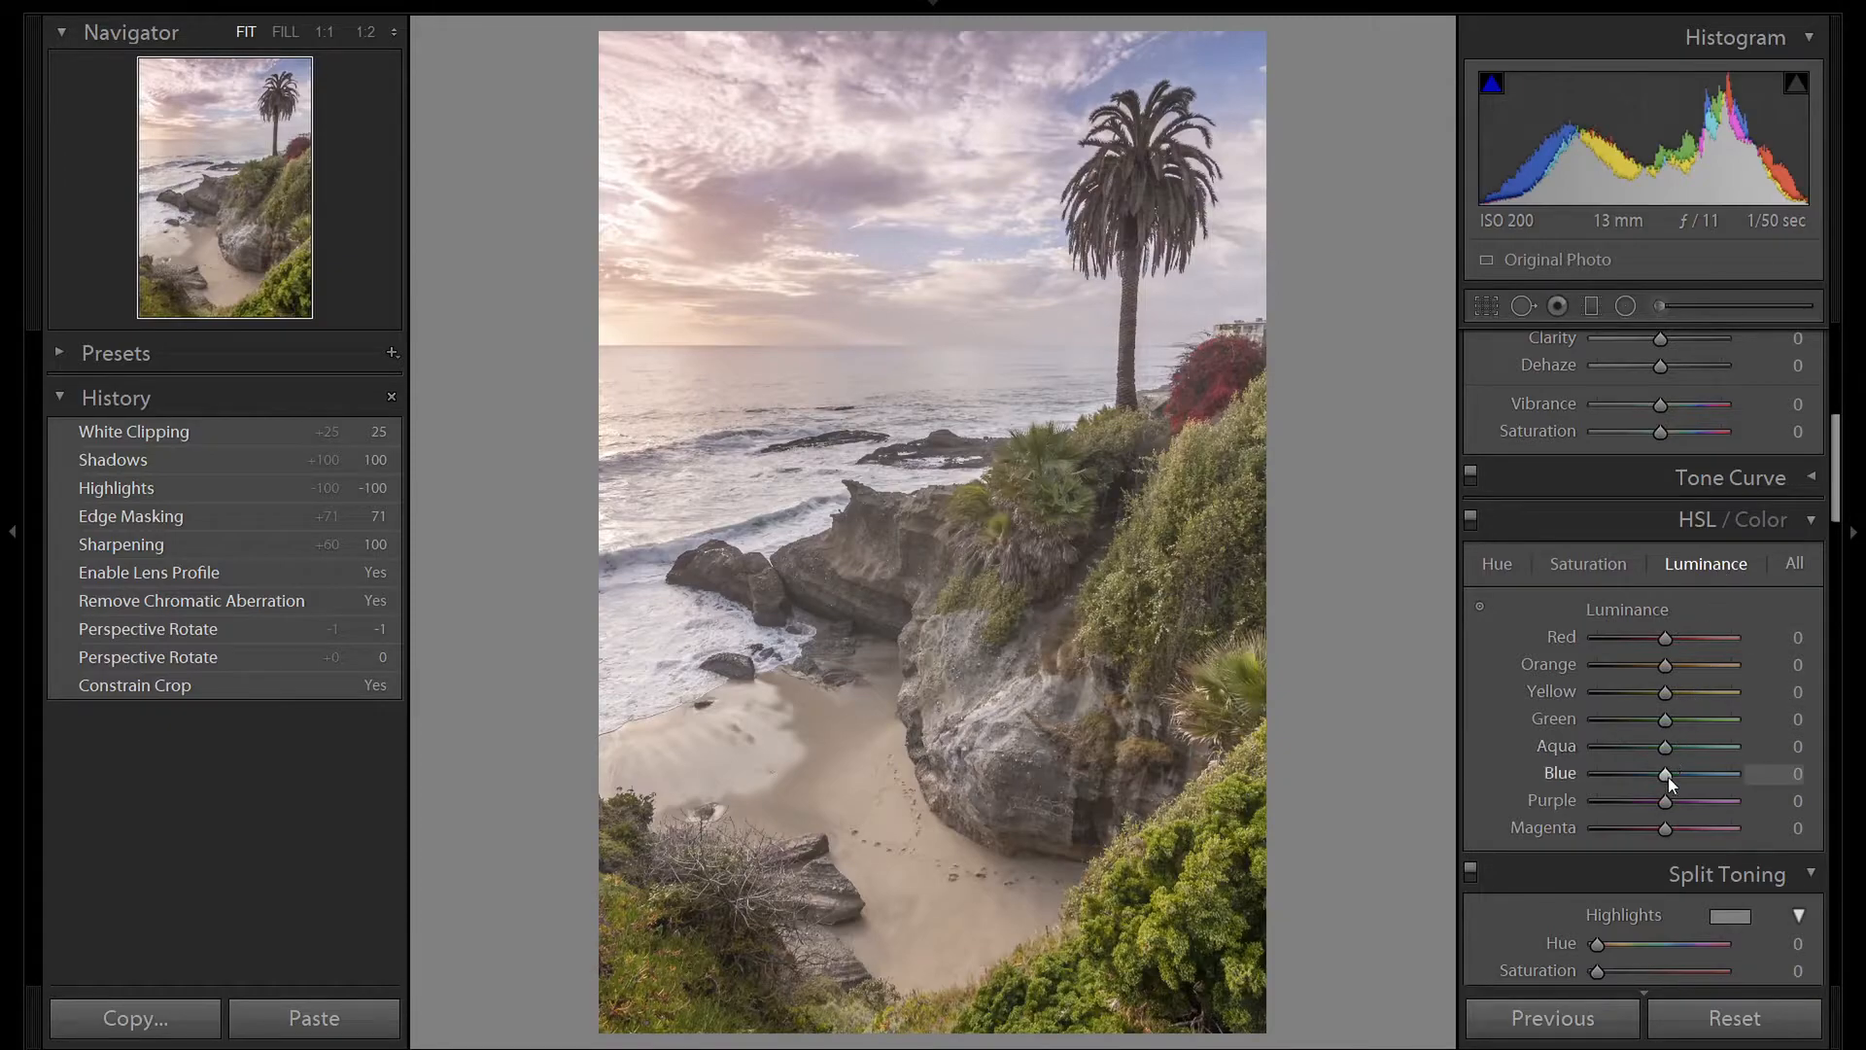
key(Down)
key(Down)
key(Down)
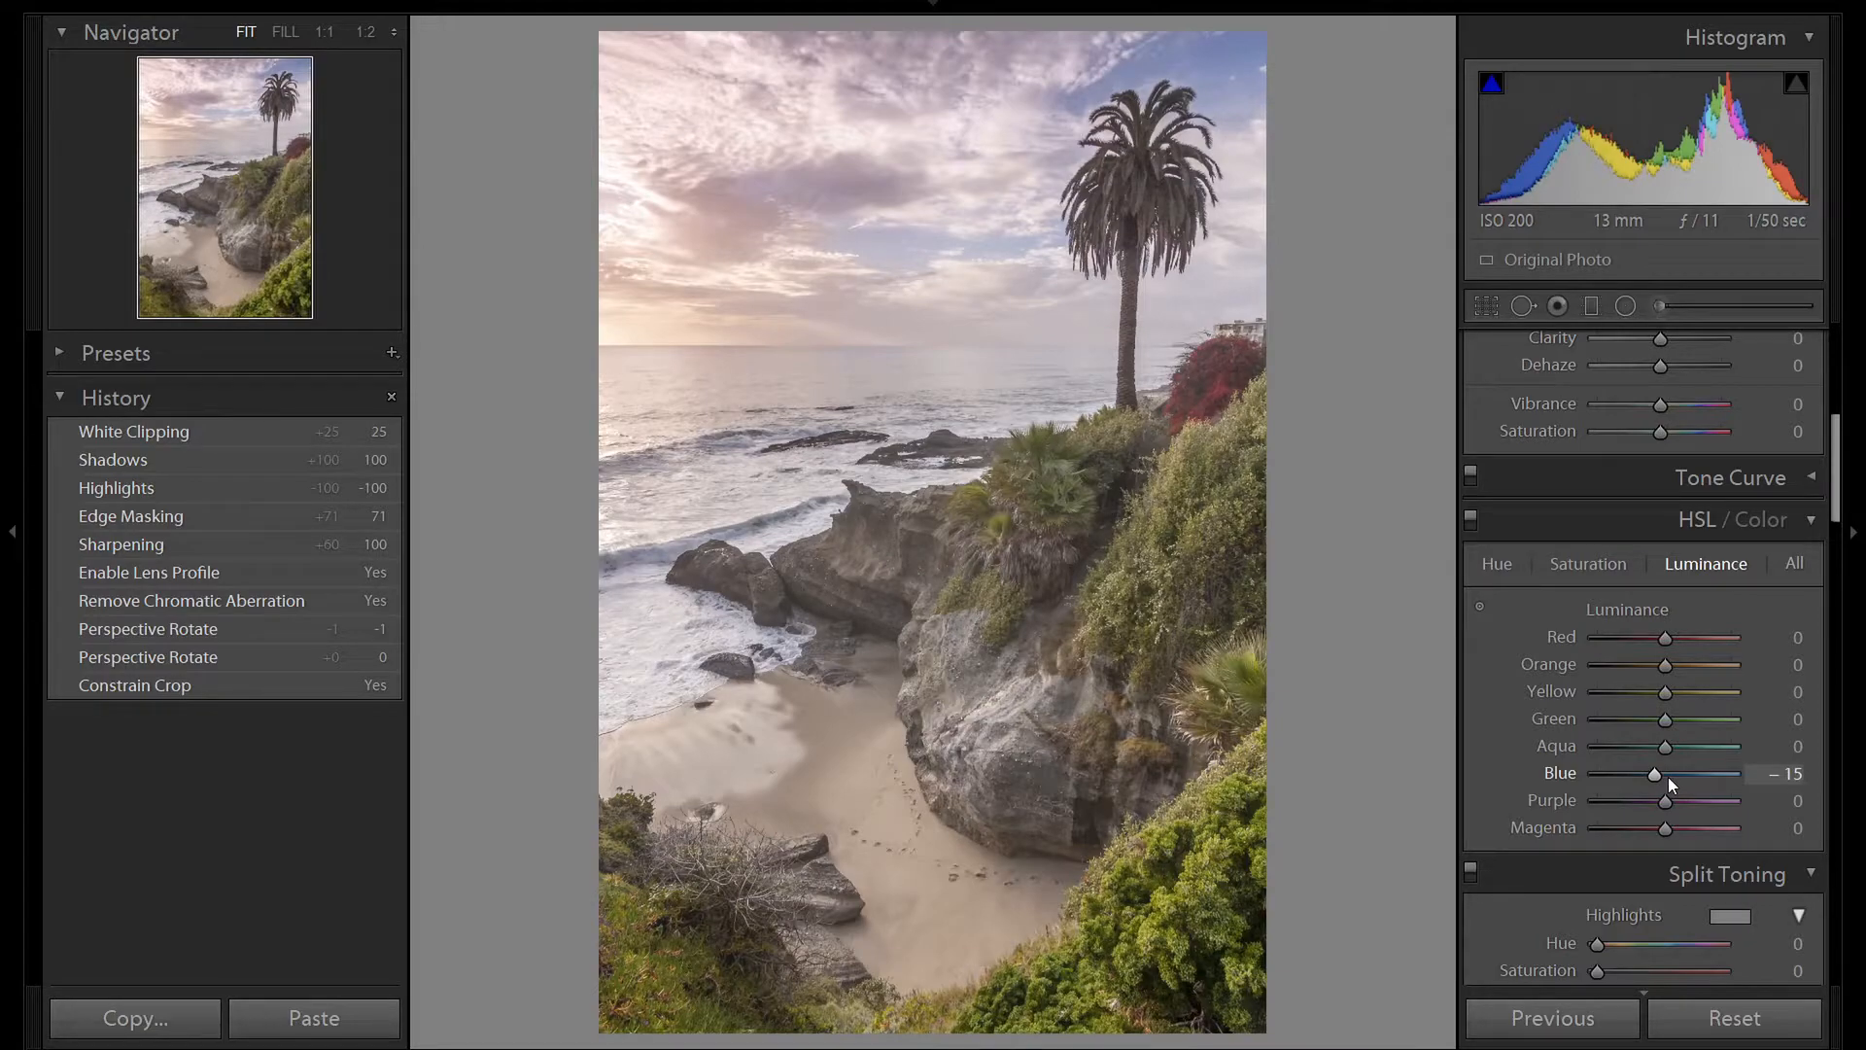
click(1598, 561)
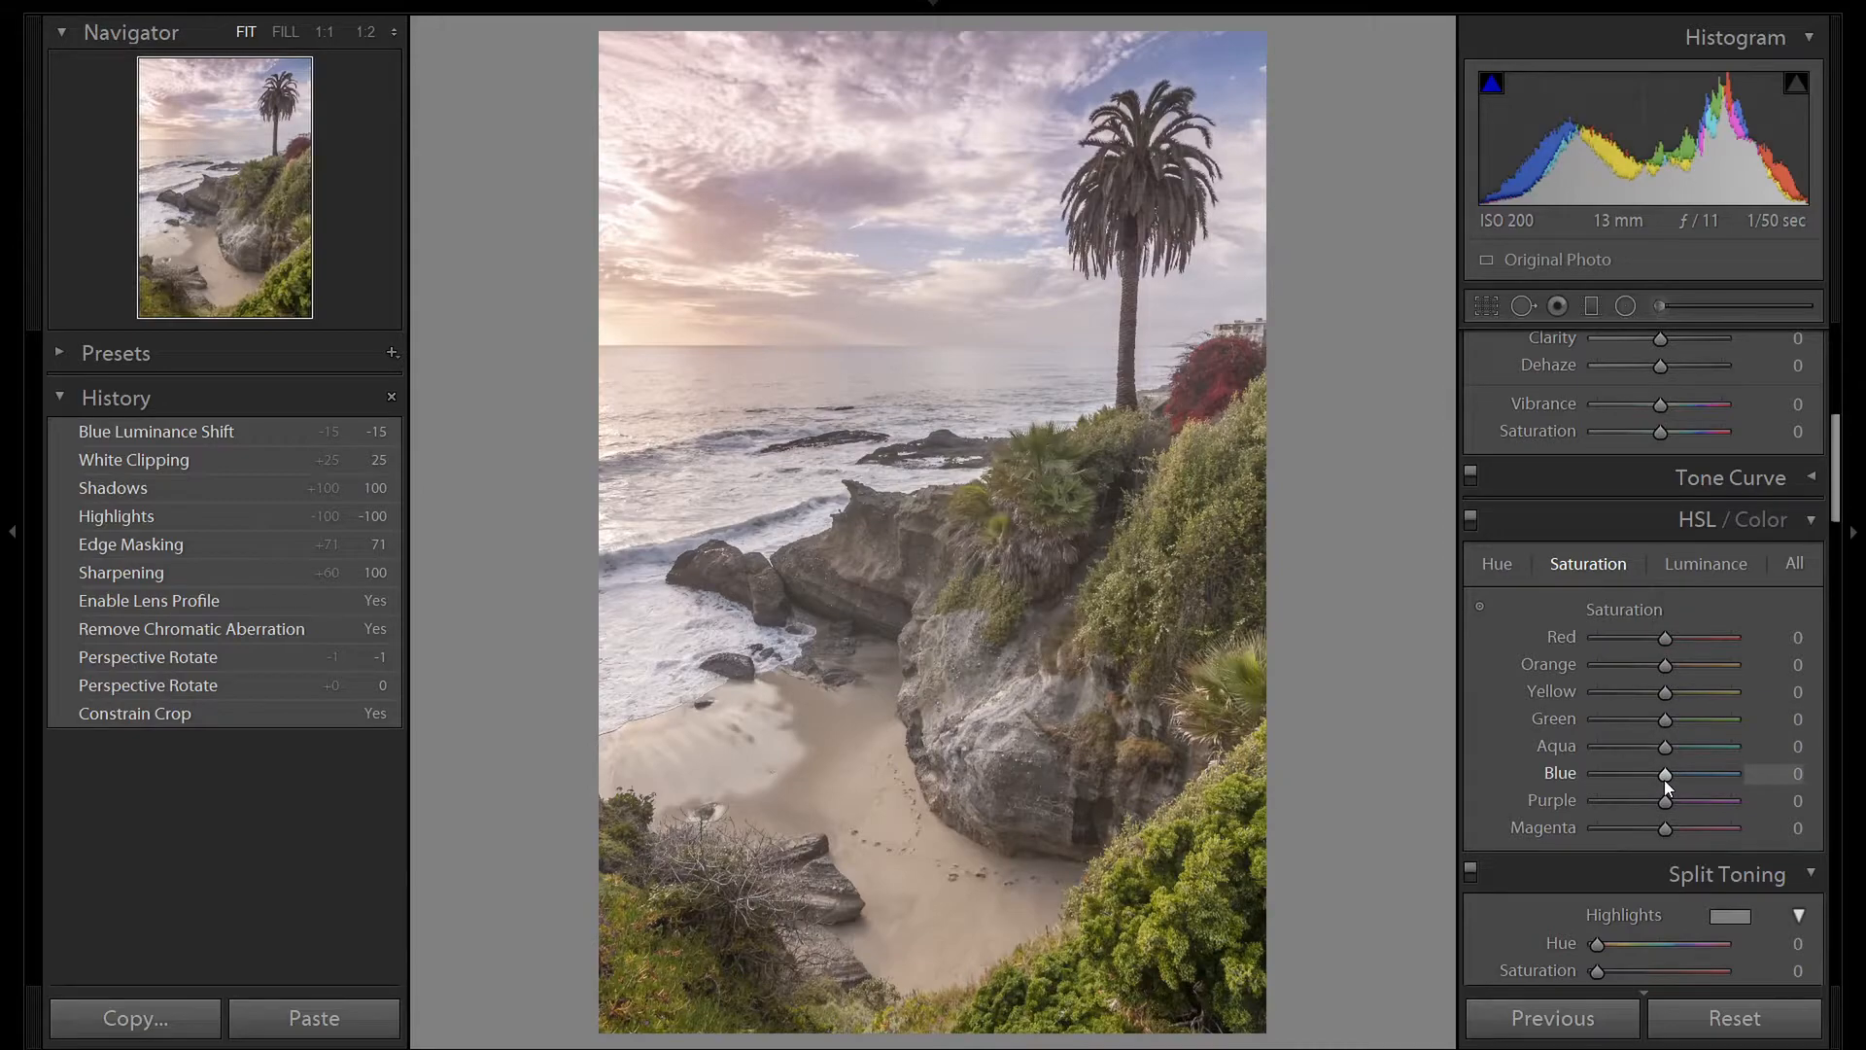
key(Up)
key(Up)
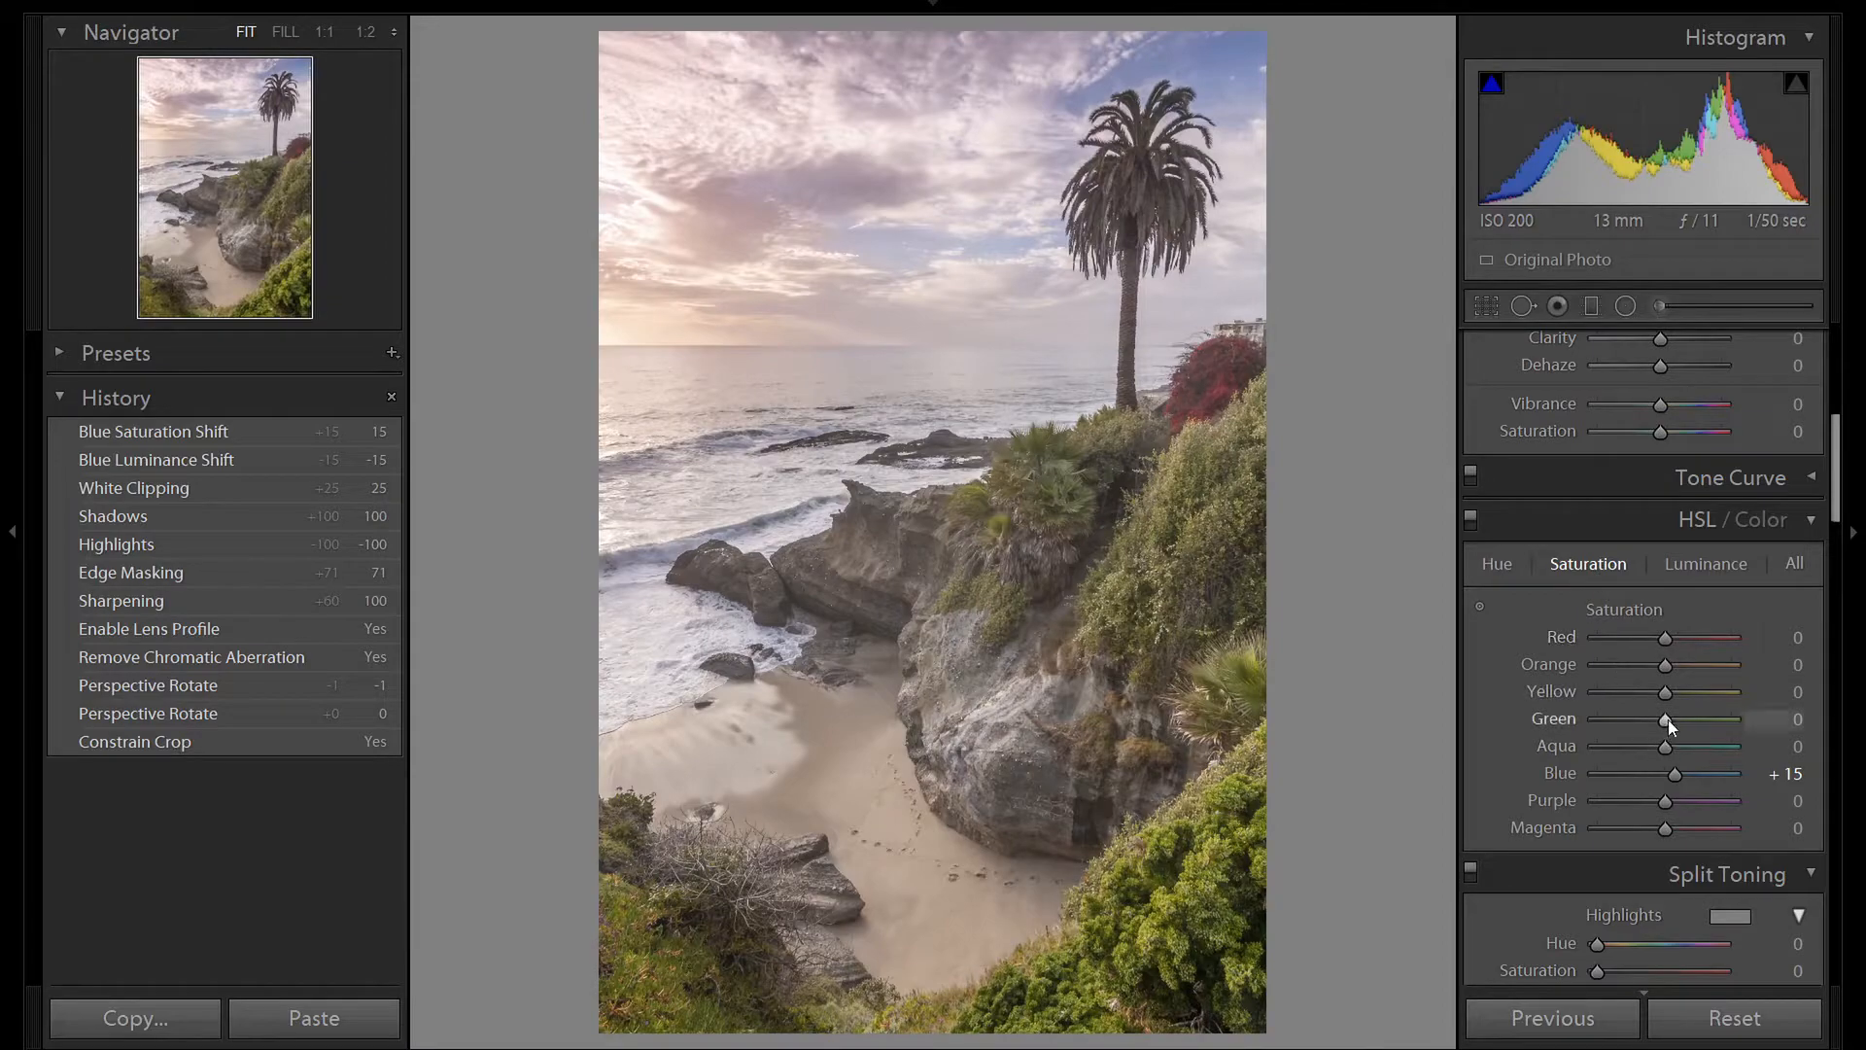
- Set the Green saturation to +40 and compare the photo with the HSL adjustments off and on
key(Up)
key(Up)
key(Up)
key(Up)
key(Up)
key(Up)
key(Up)
key(Up)
click(1472, 524)
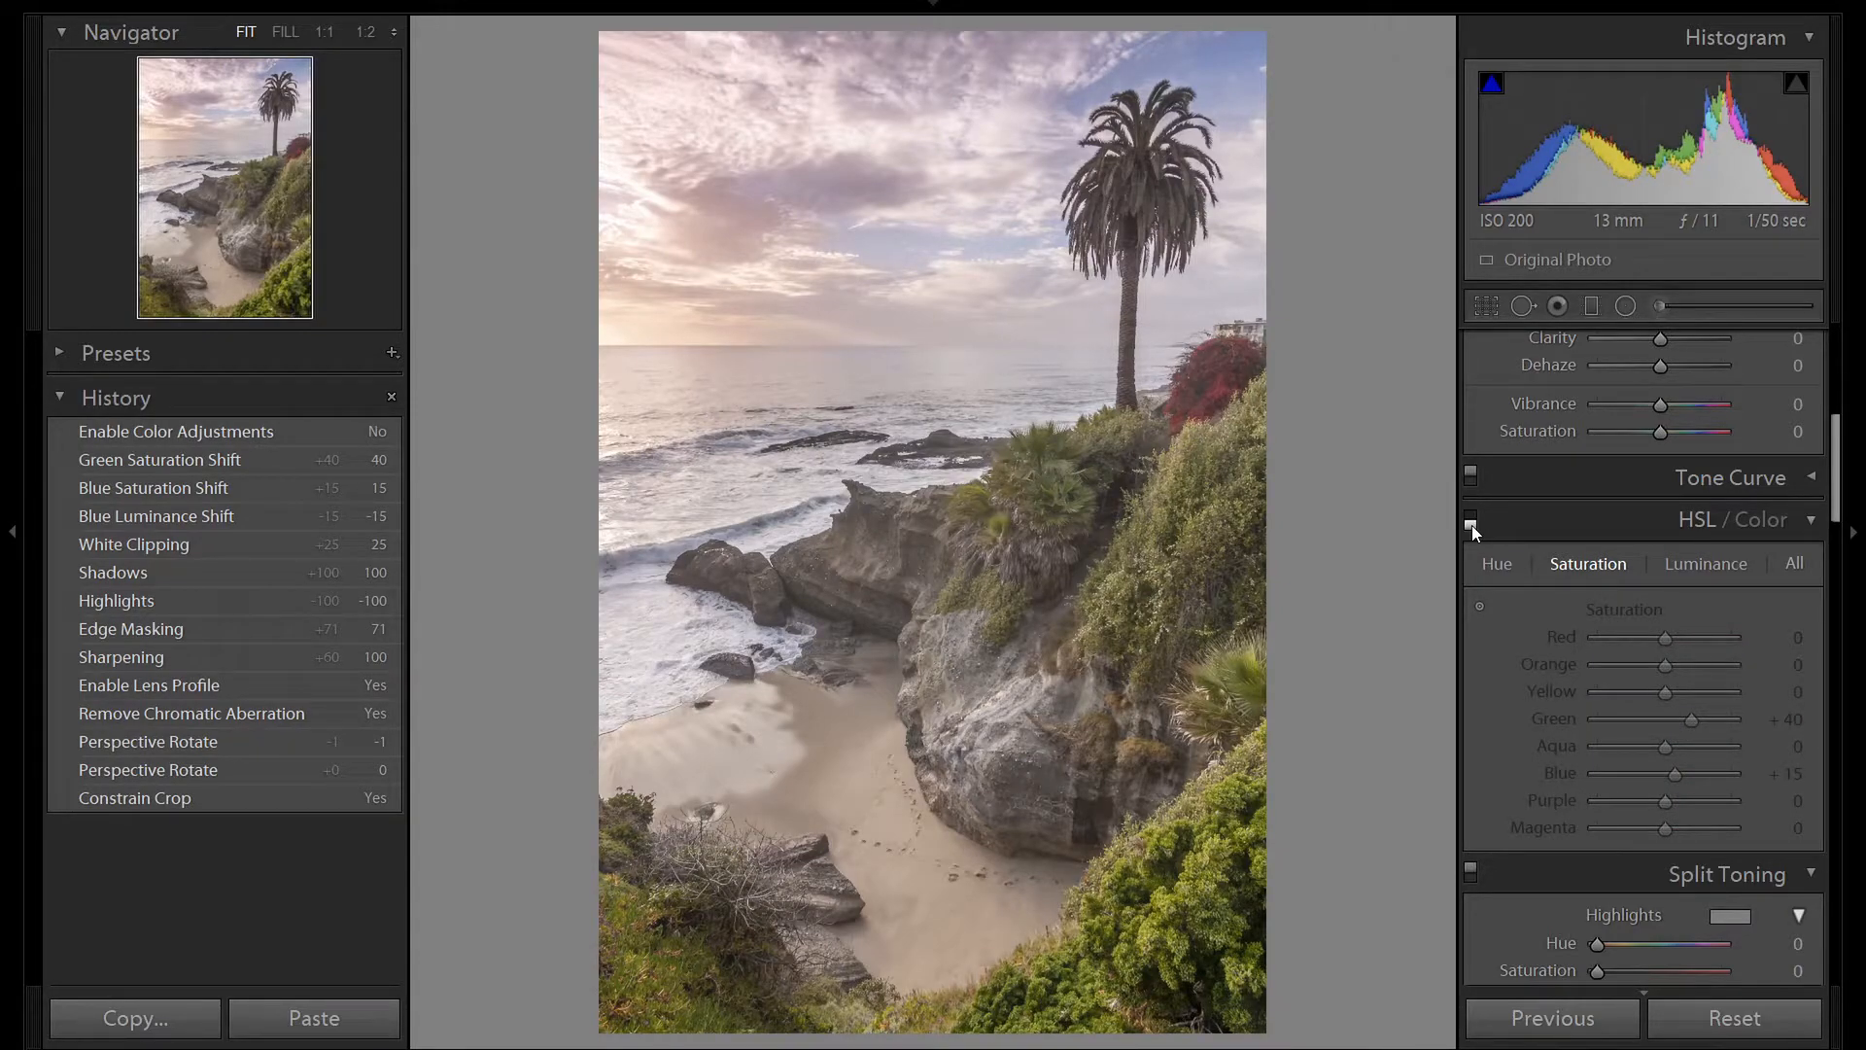
click(1472, 524)
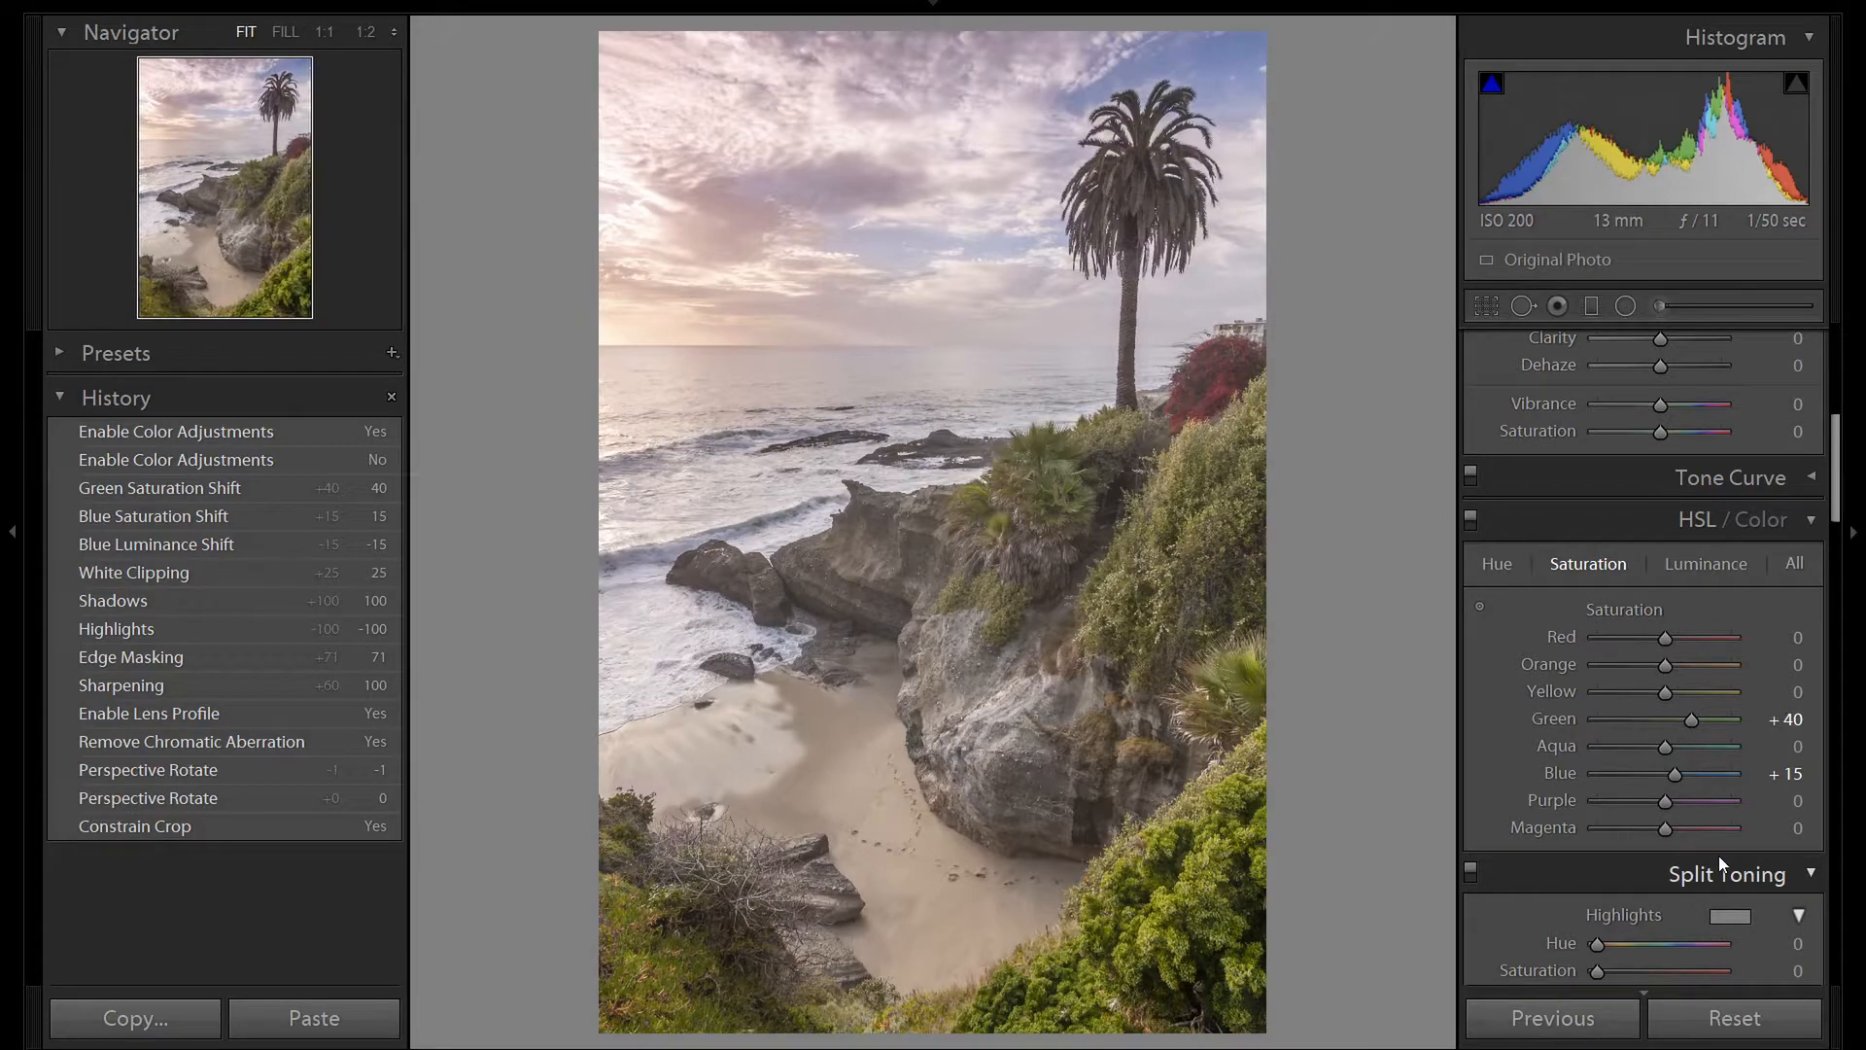
- Try a Dehaze amount of +30 on the photo
scroll(1720, 855, up, 5)
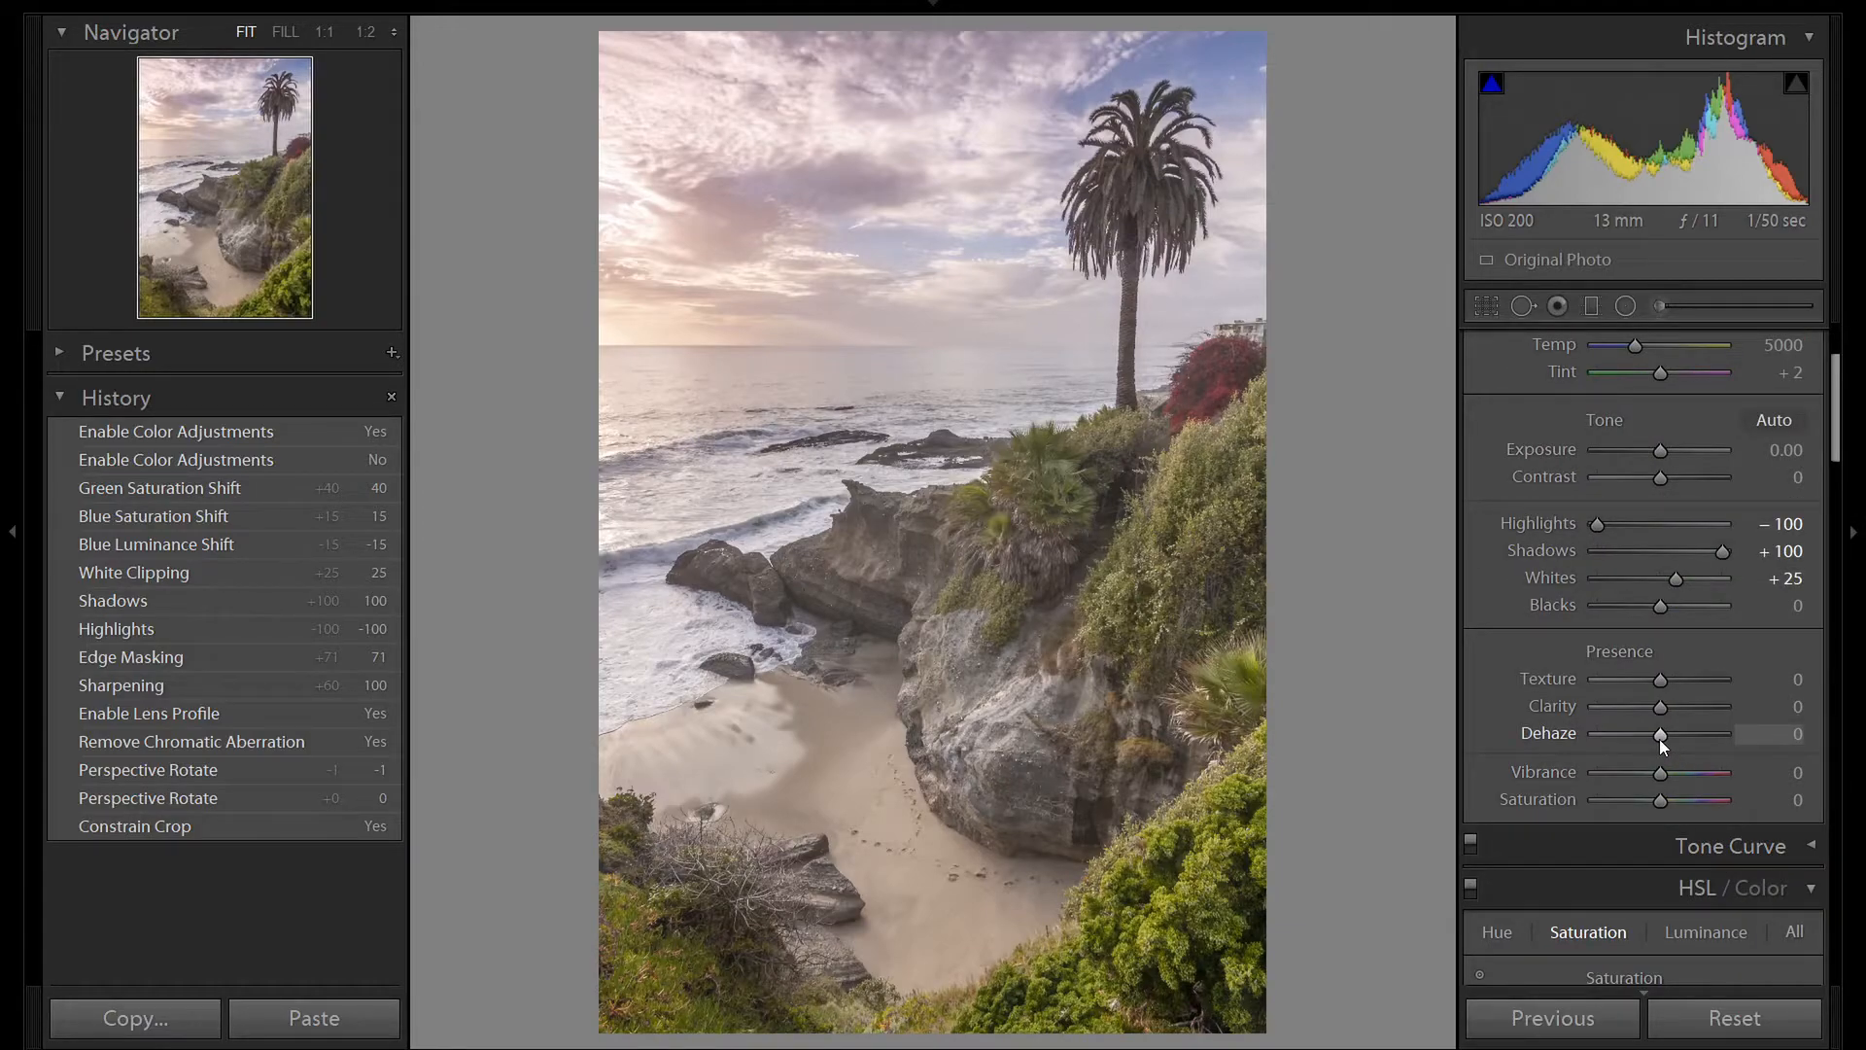
scroll(1659, 740, up, 5)
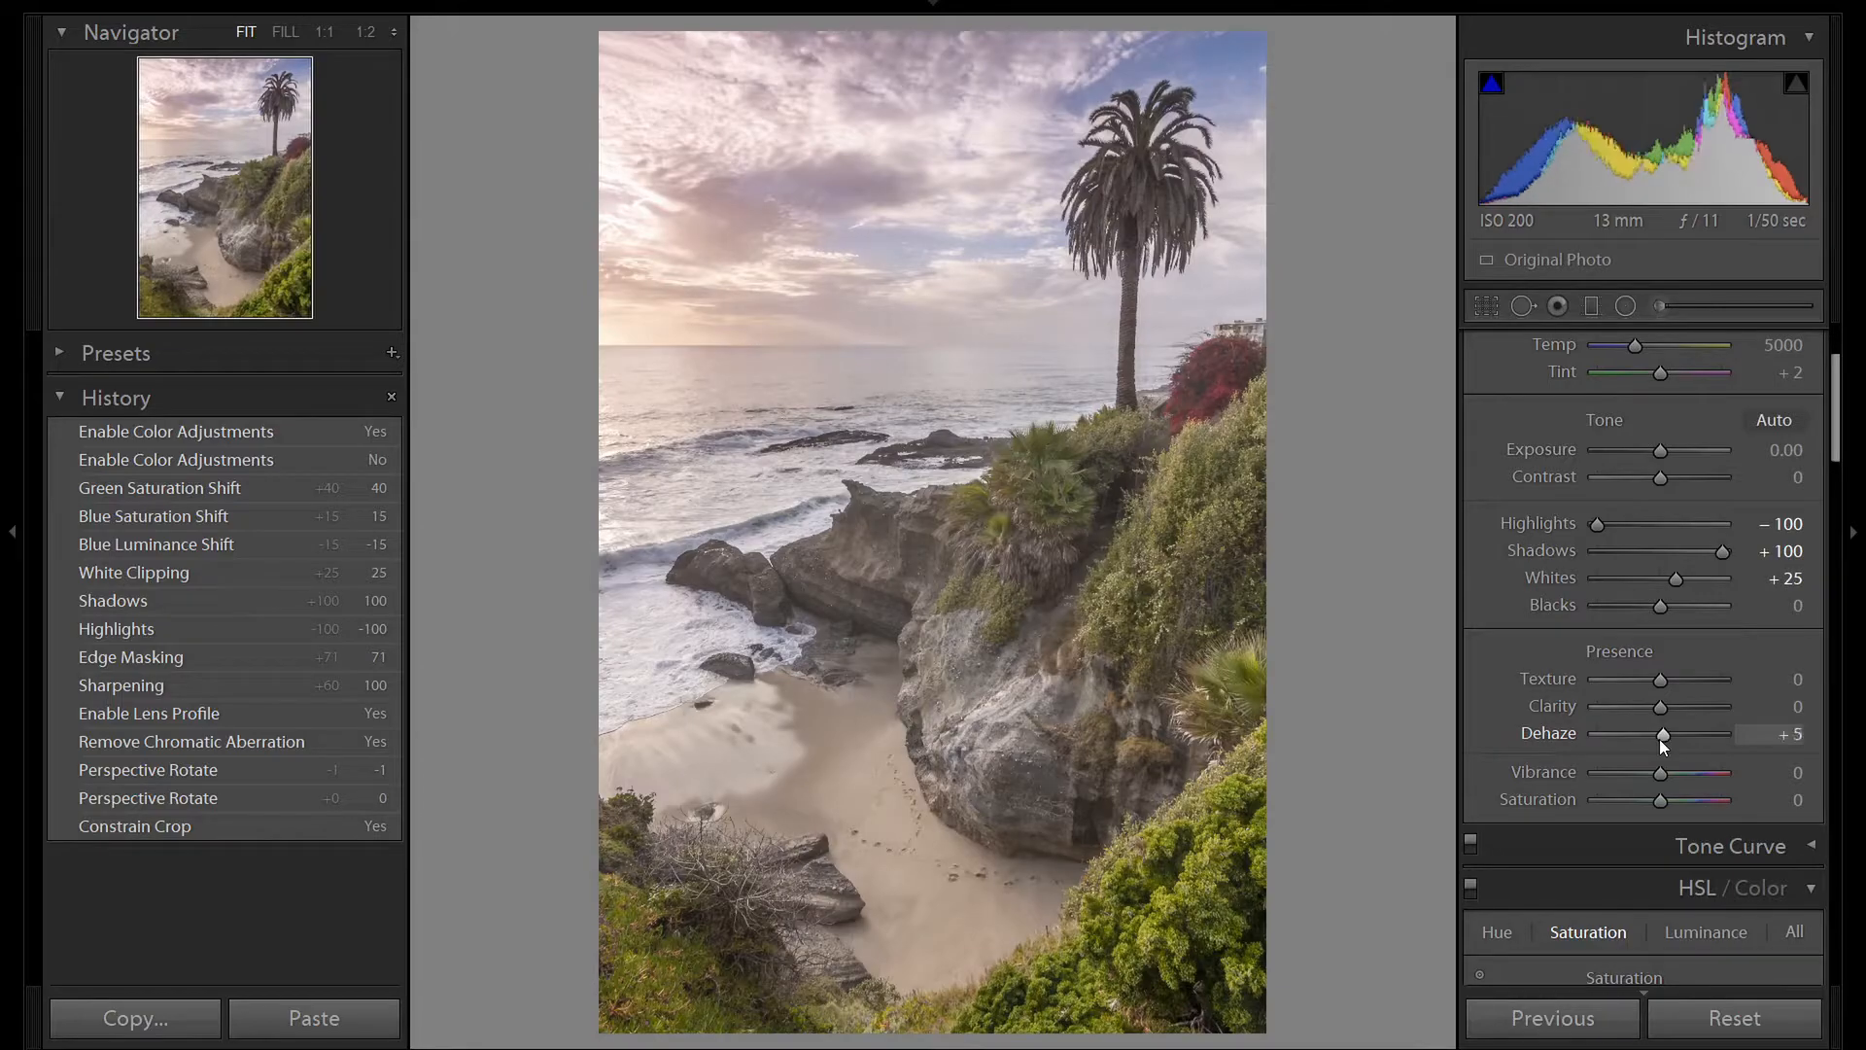
scroll(1660, 740, up, 6)
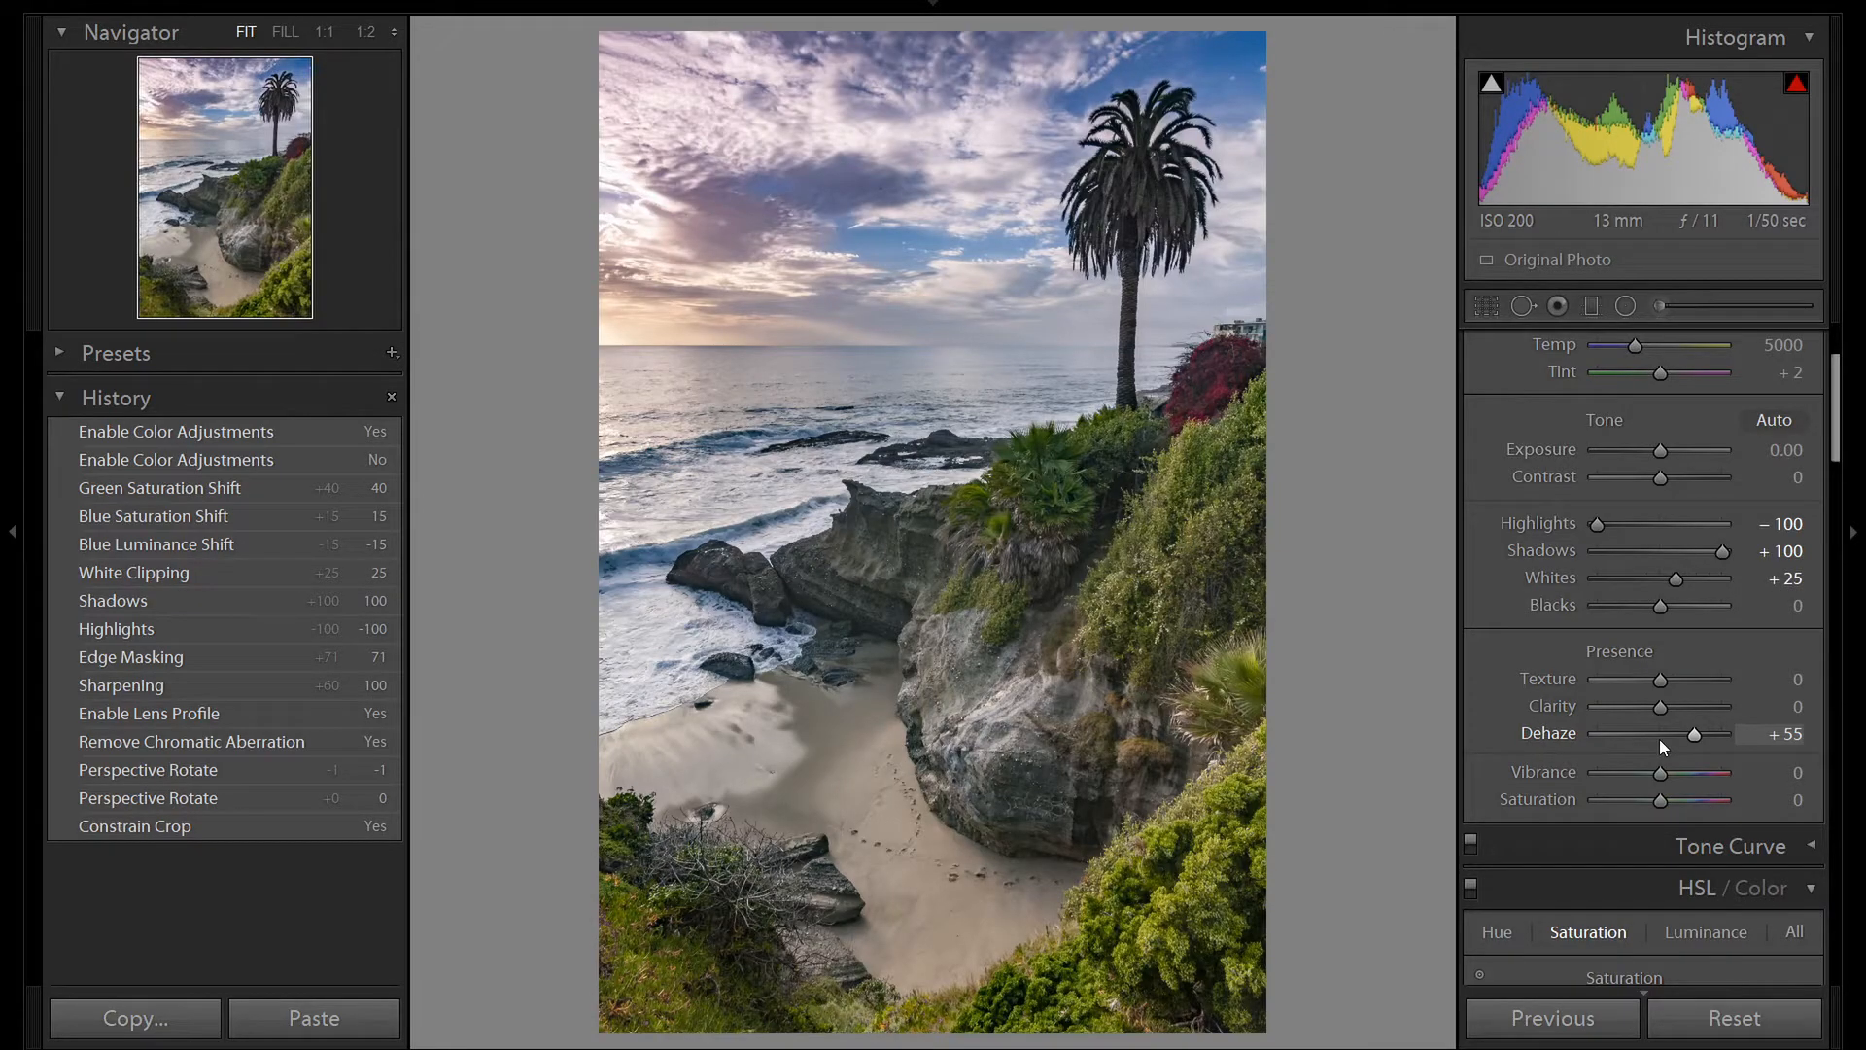
scroll(1660, 739, down, 4)
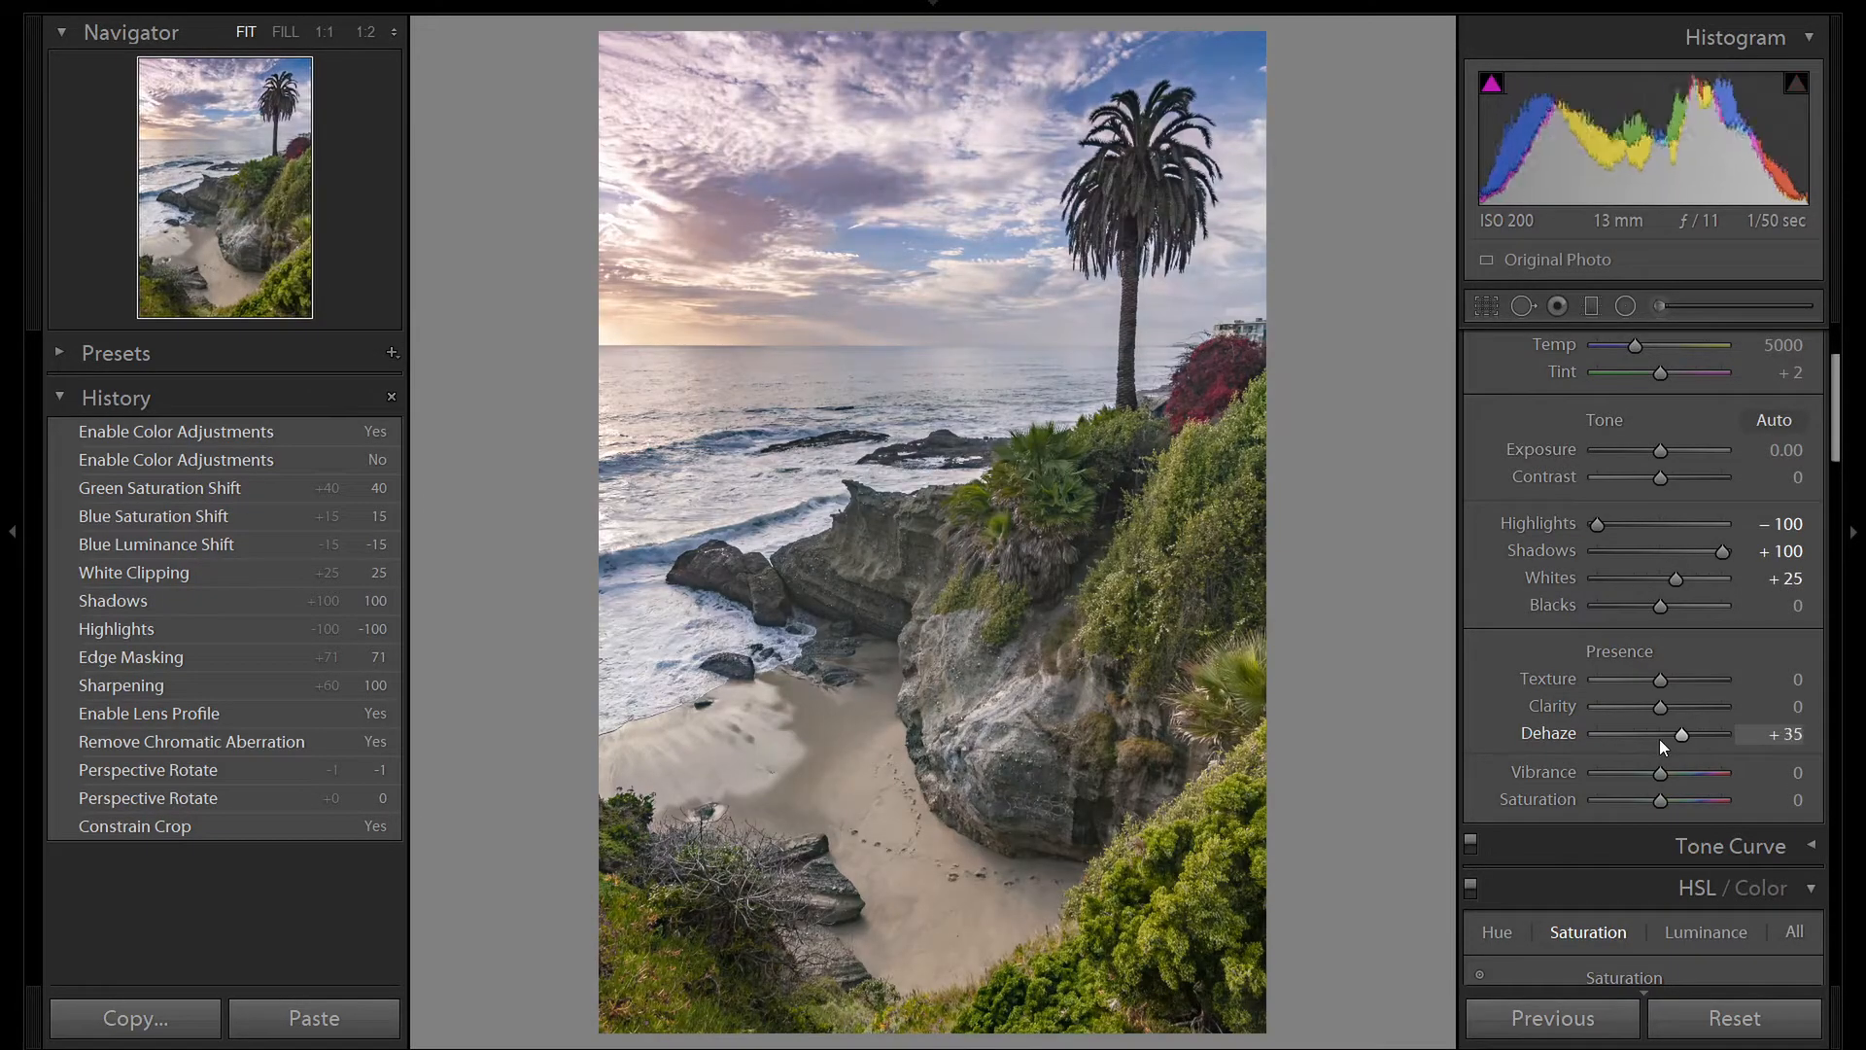
scroll(1660, 739, down, 1)
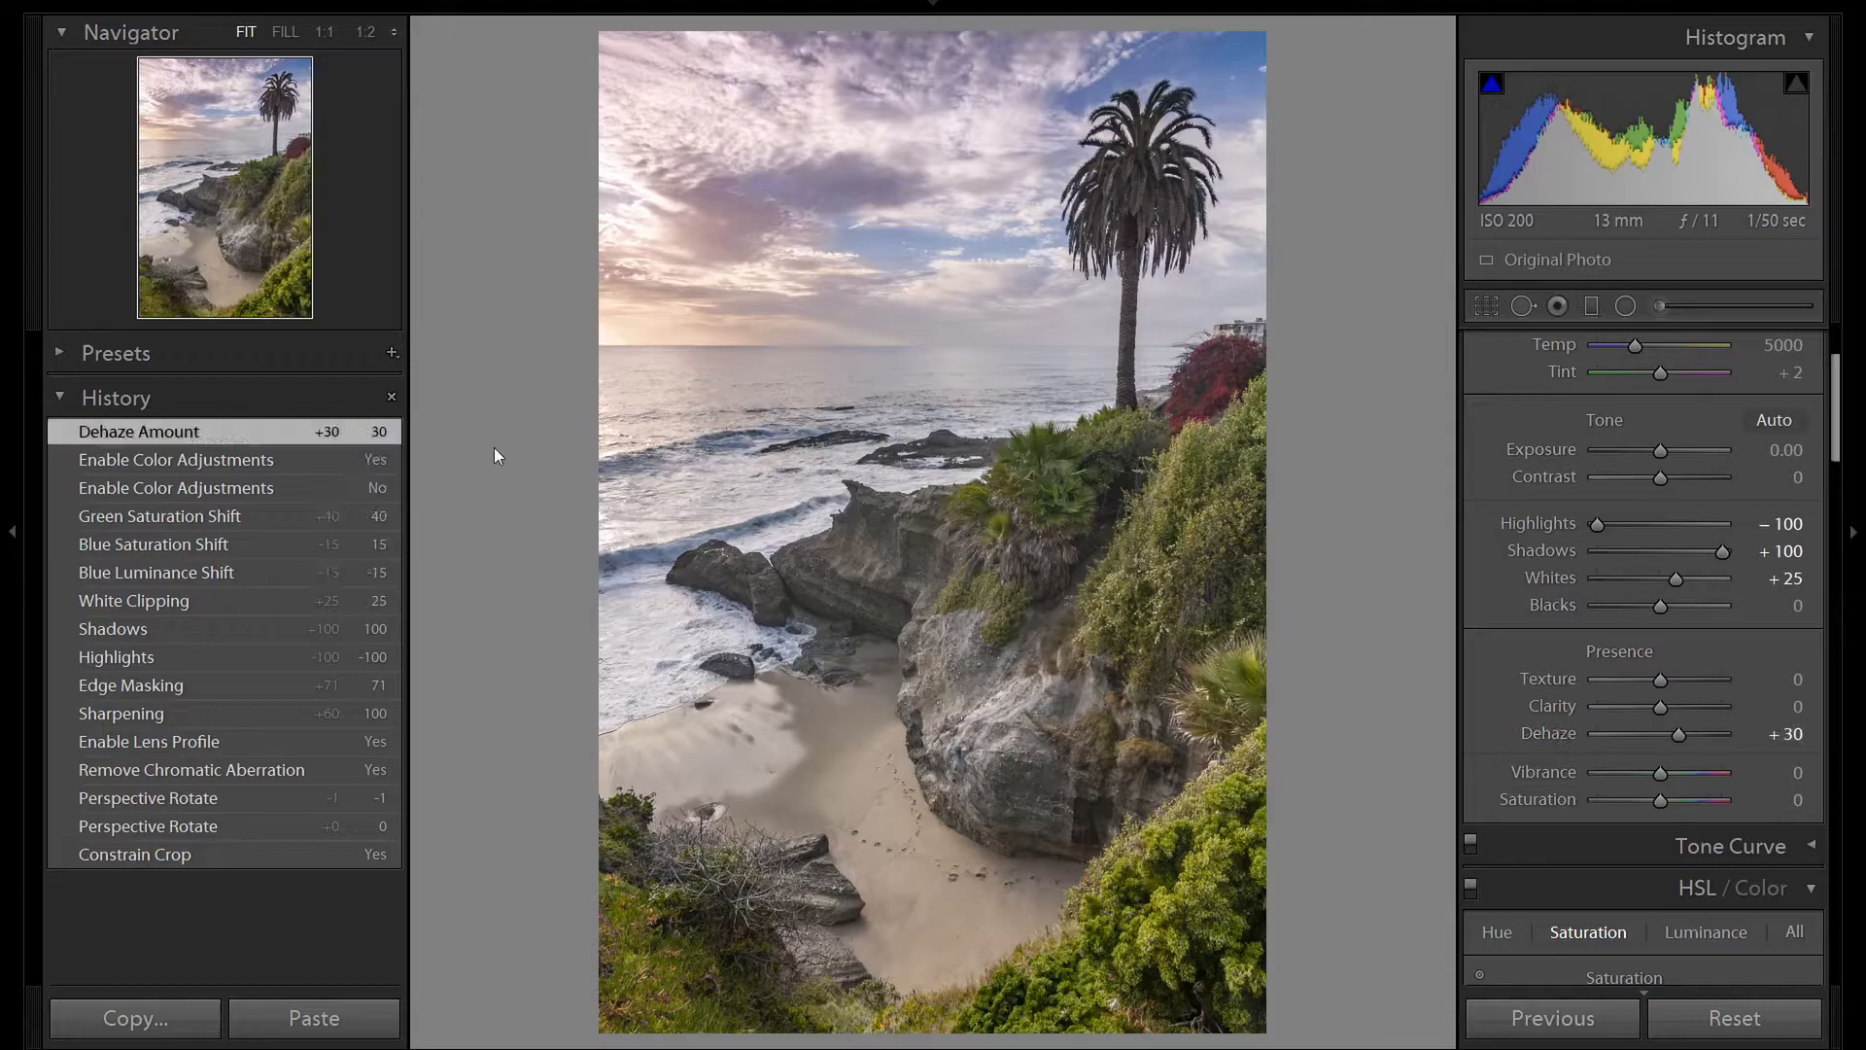
- Compare the history states before and after Dehaze, and reset the Dehaze amount to 0
click(303, 462)
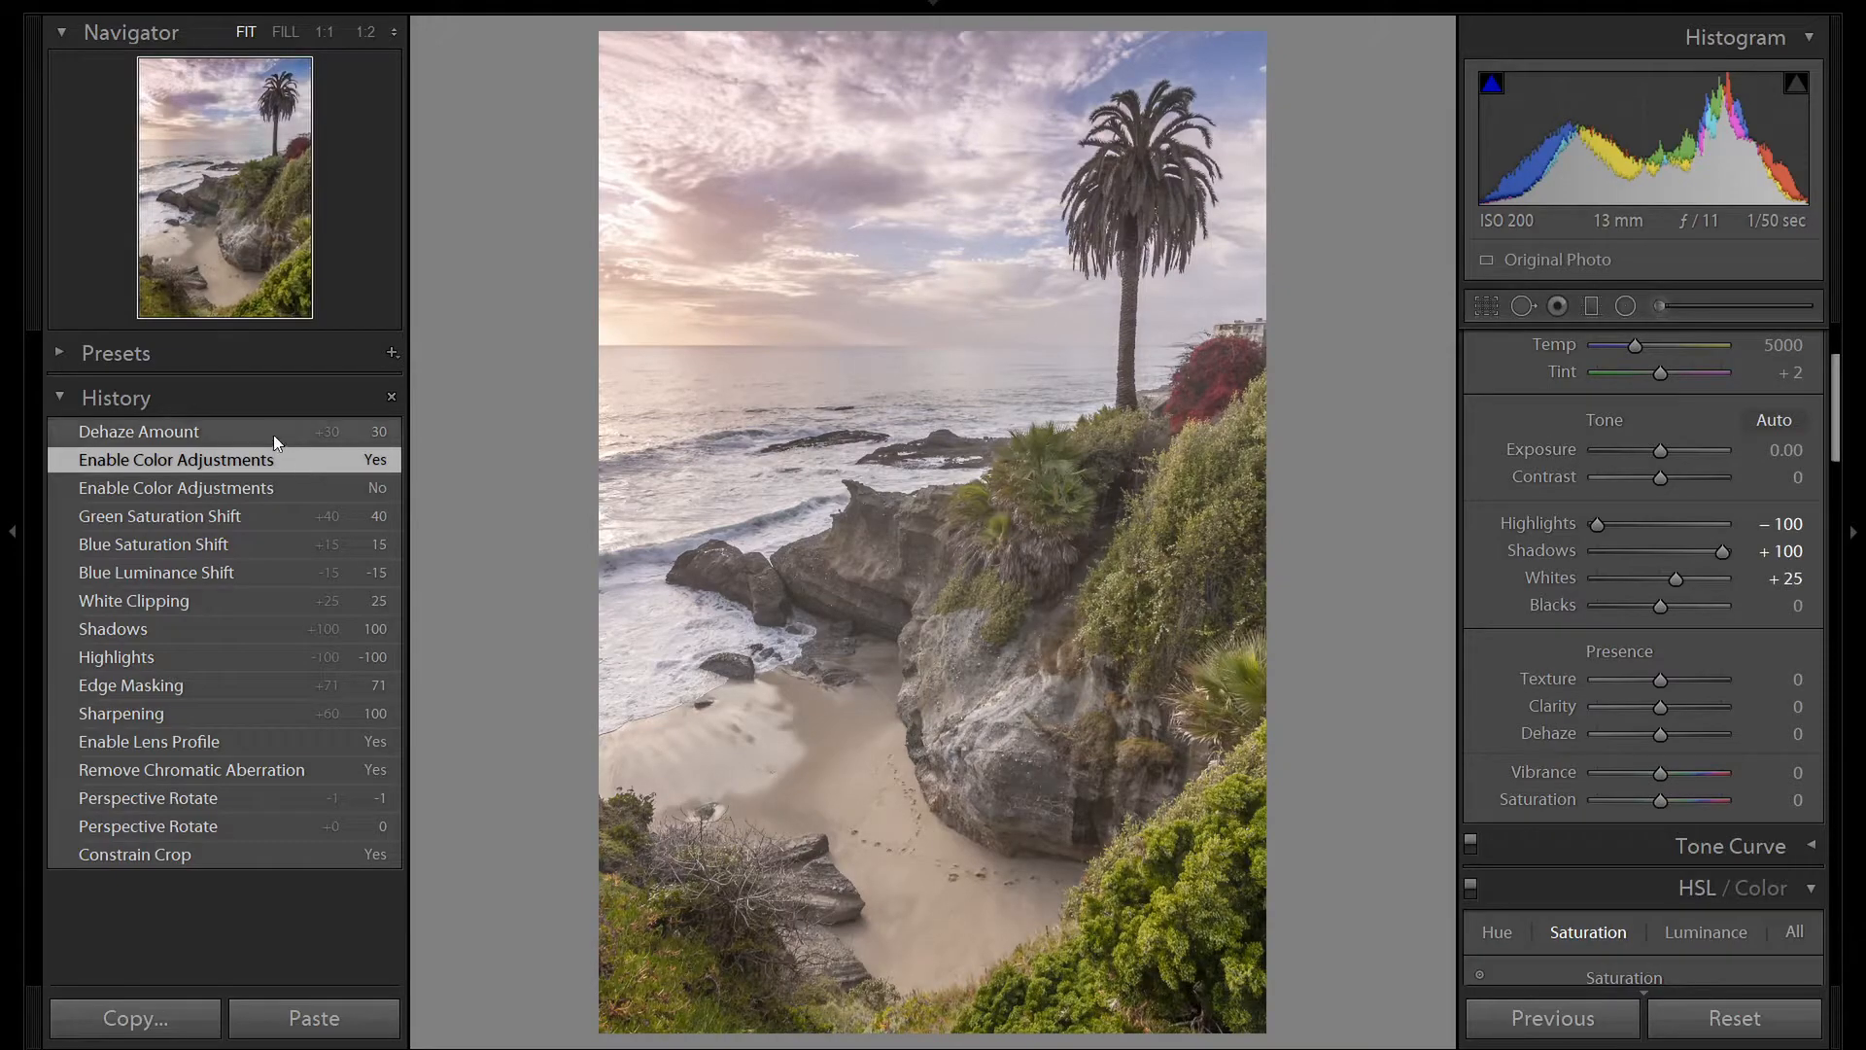
click(273, 434)
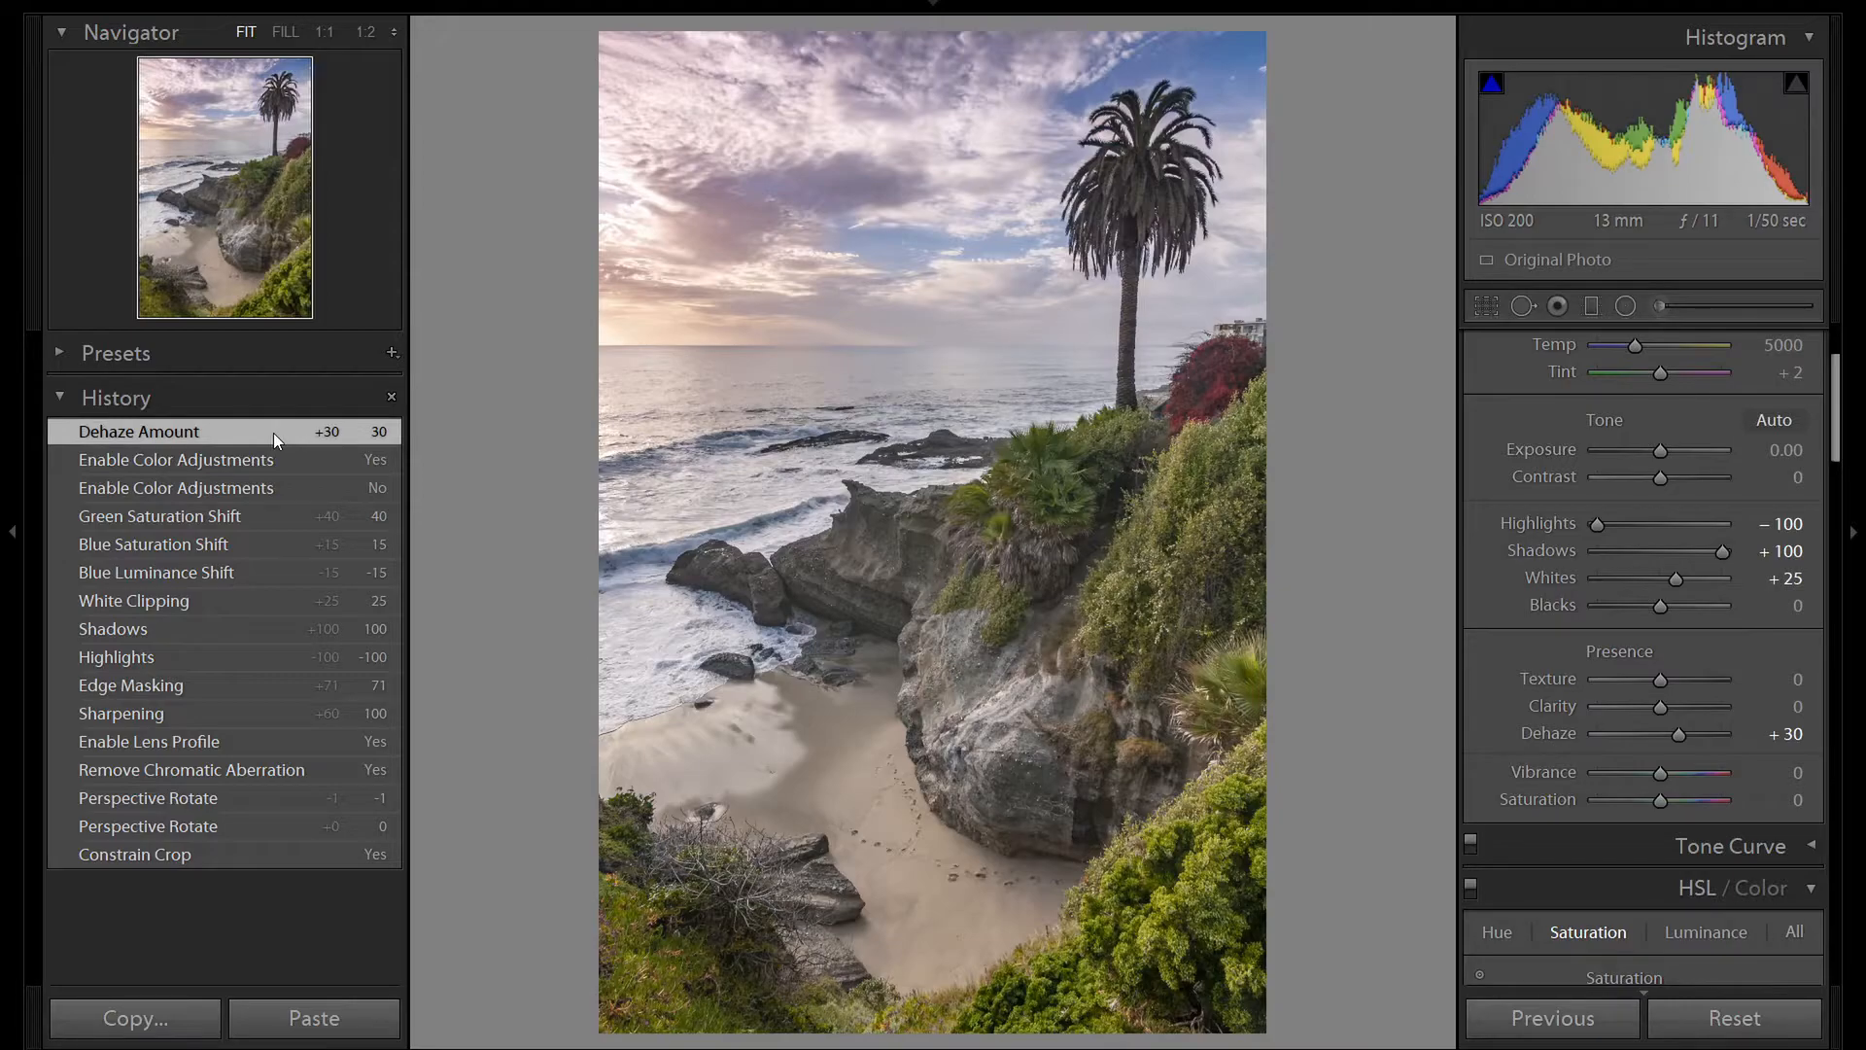
double_click(1547, 737)
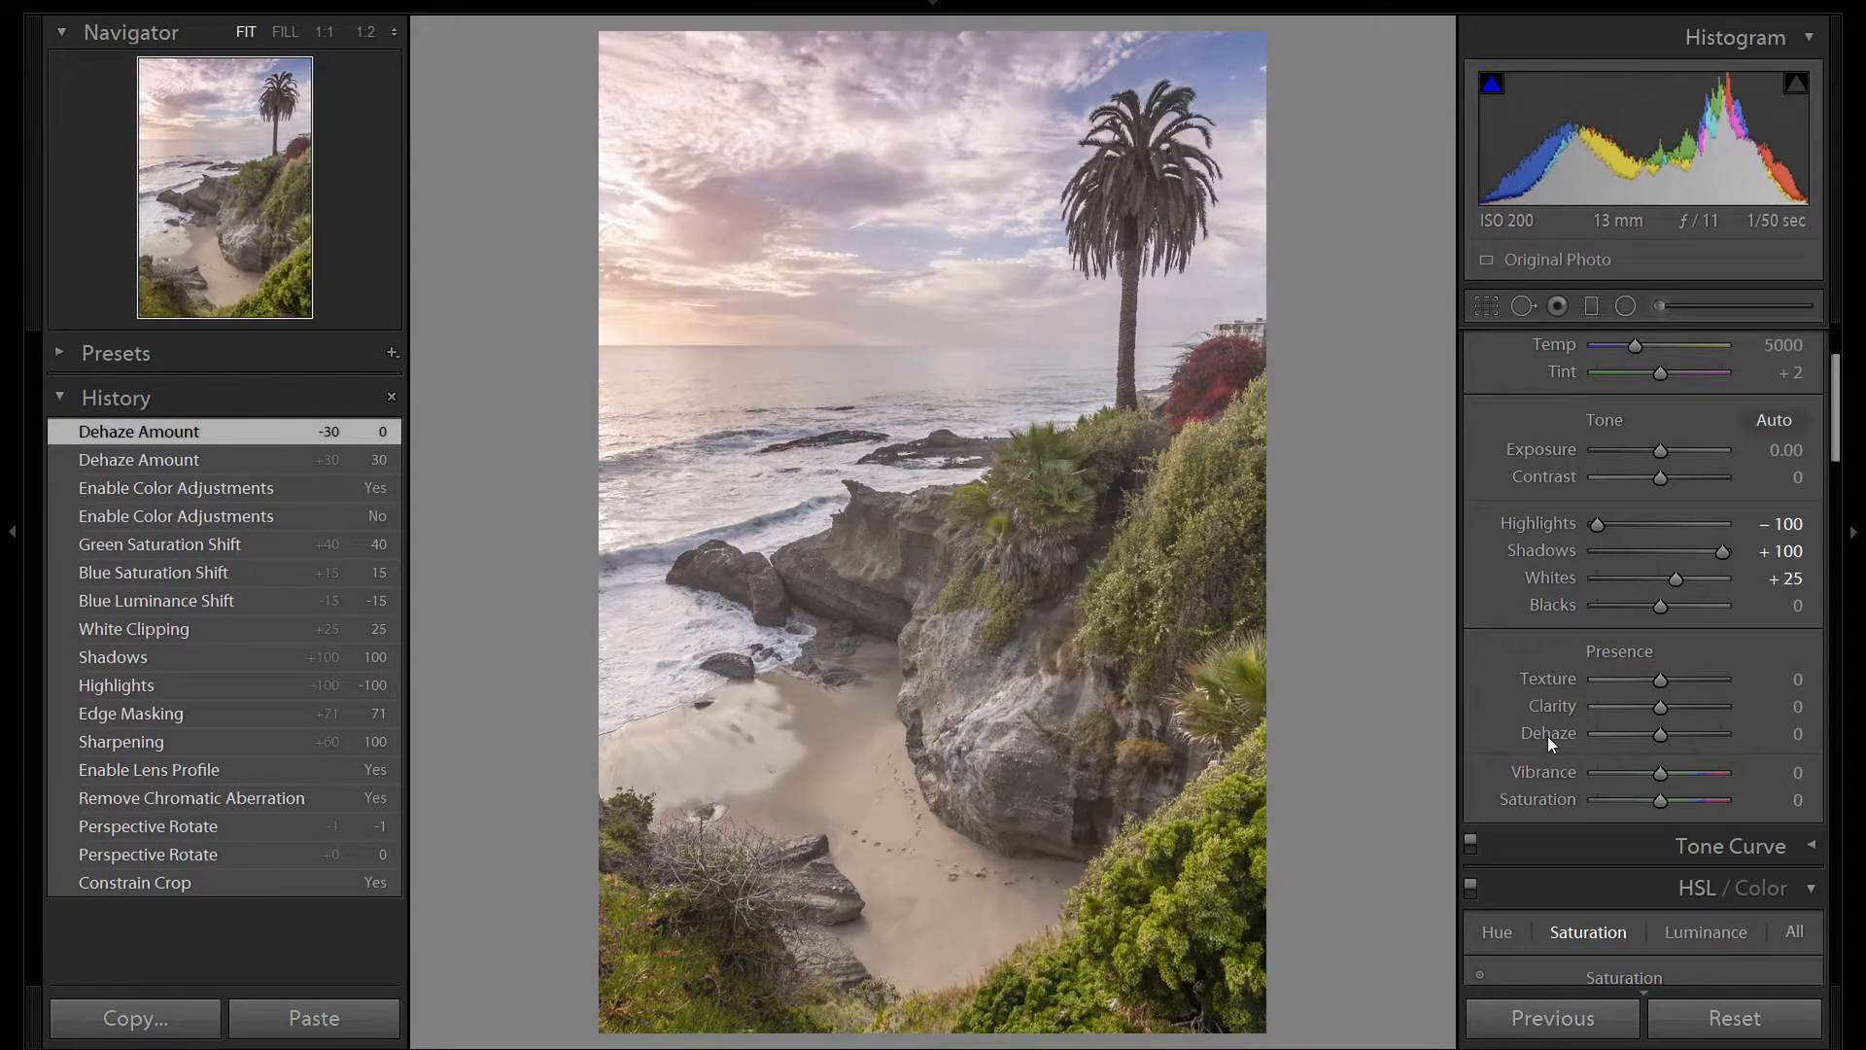
- Set the photo's Clarity to +30
click(1681, 706)
scroll(1682, 705, up, 3)
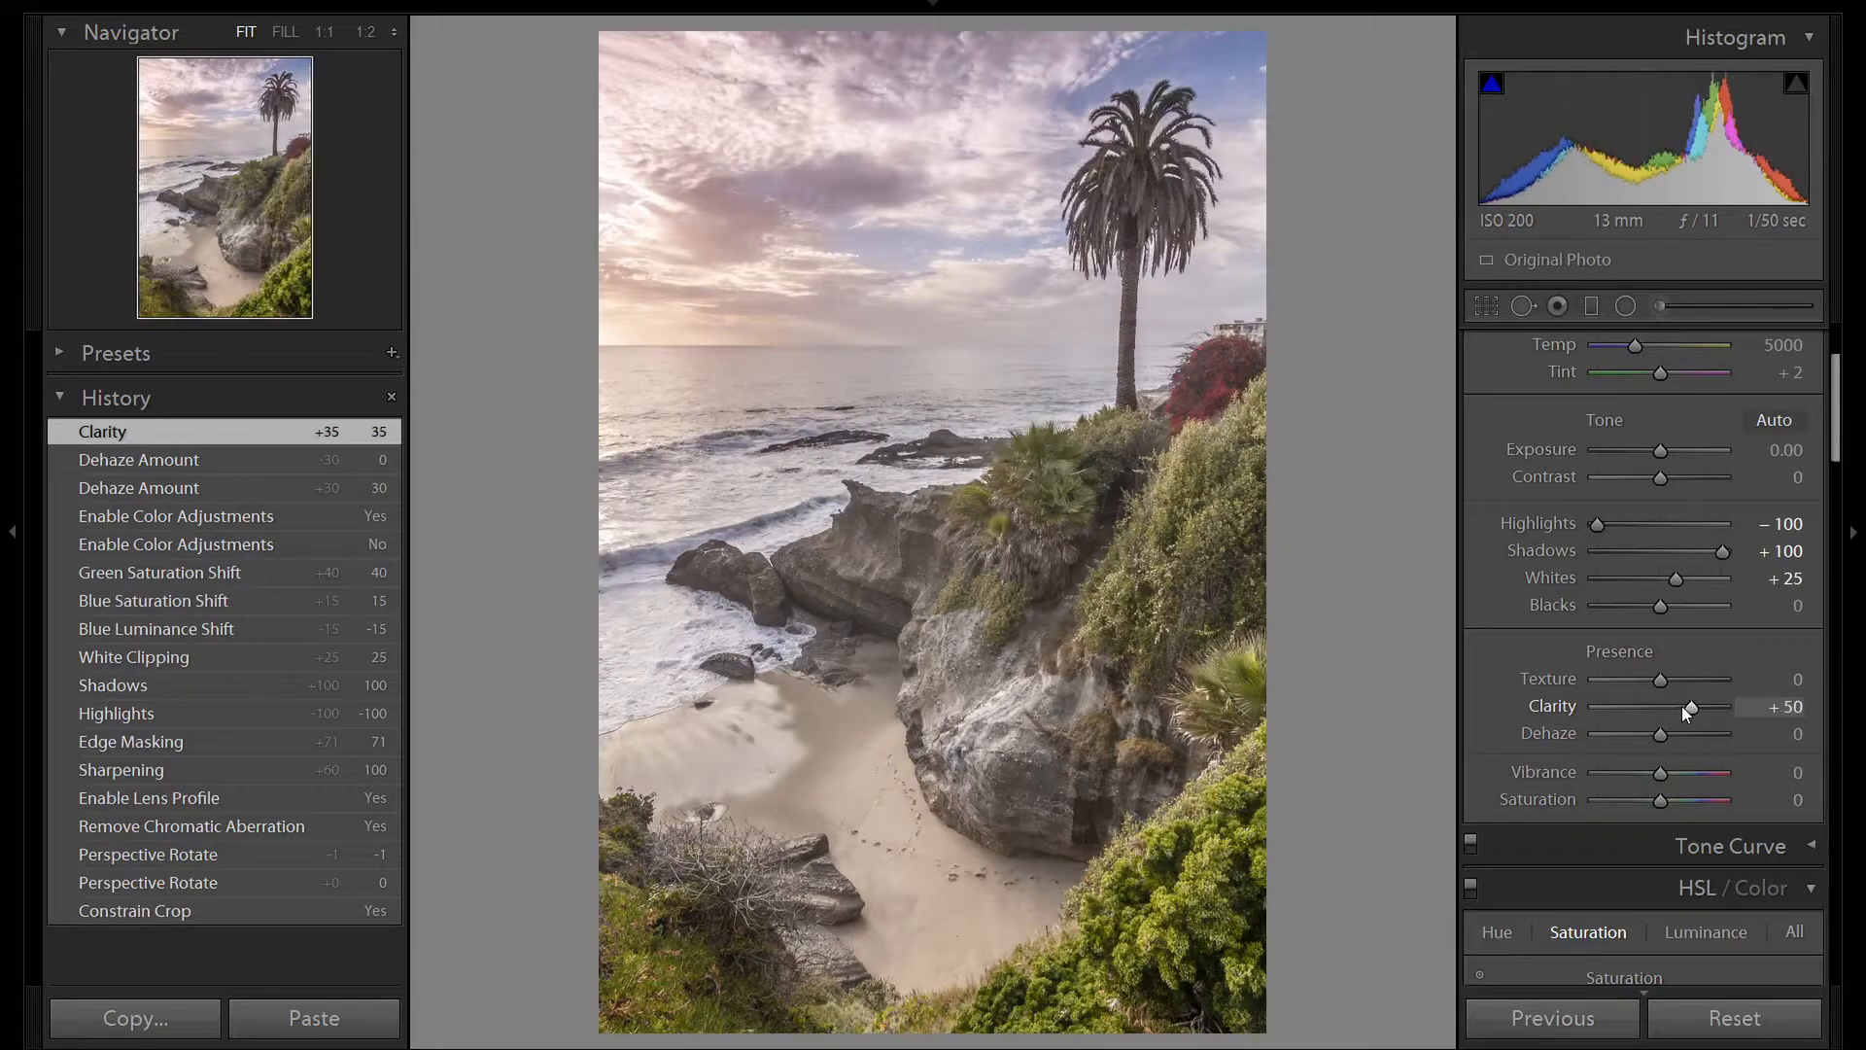
scroll(1681, 705, down, 4)
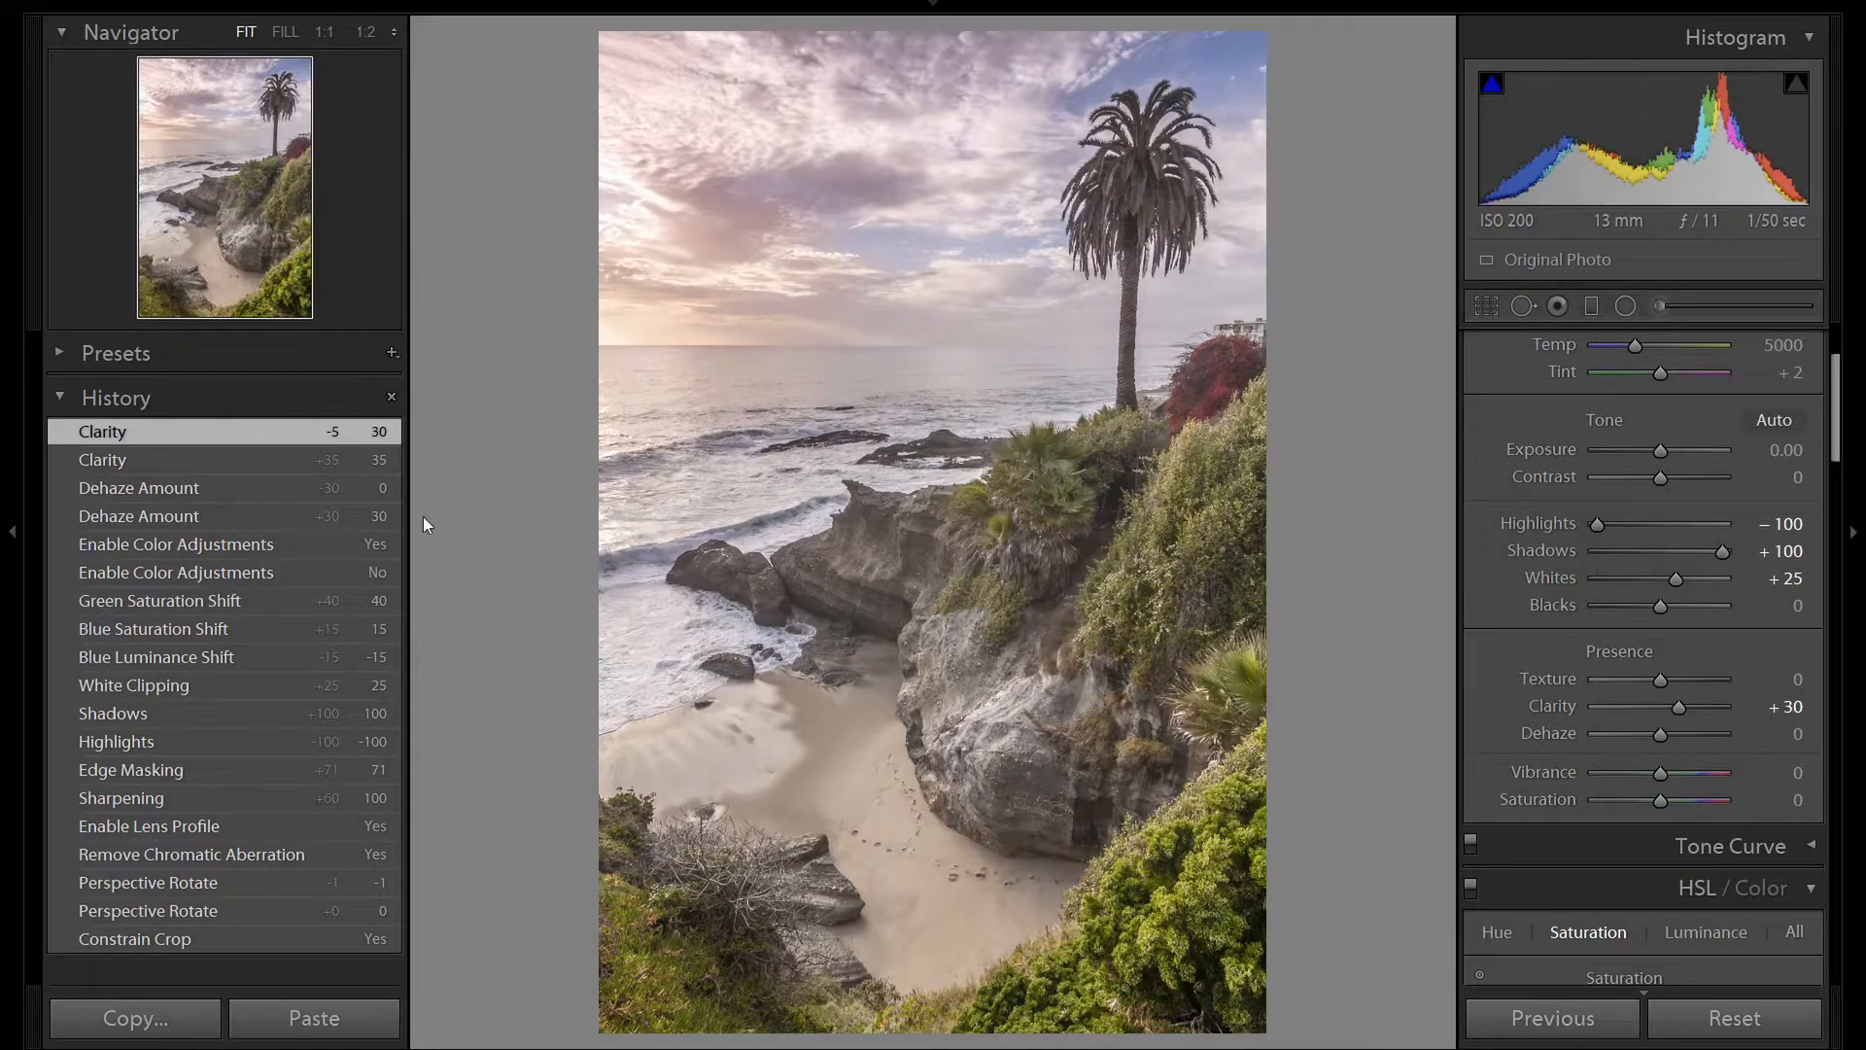
- Compare the Dehaze history states and revert the photo to the state with Dehaze at +30, before the Clarity edits
click(337, 486)
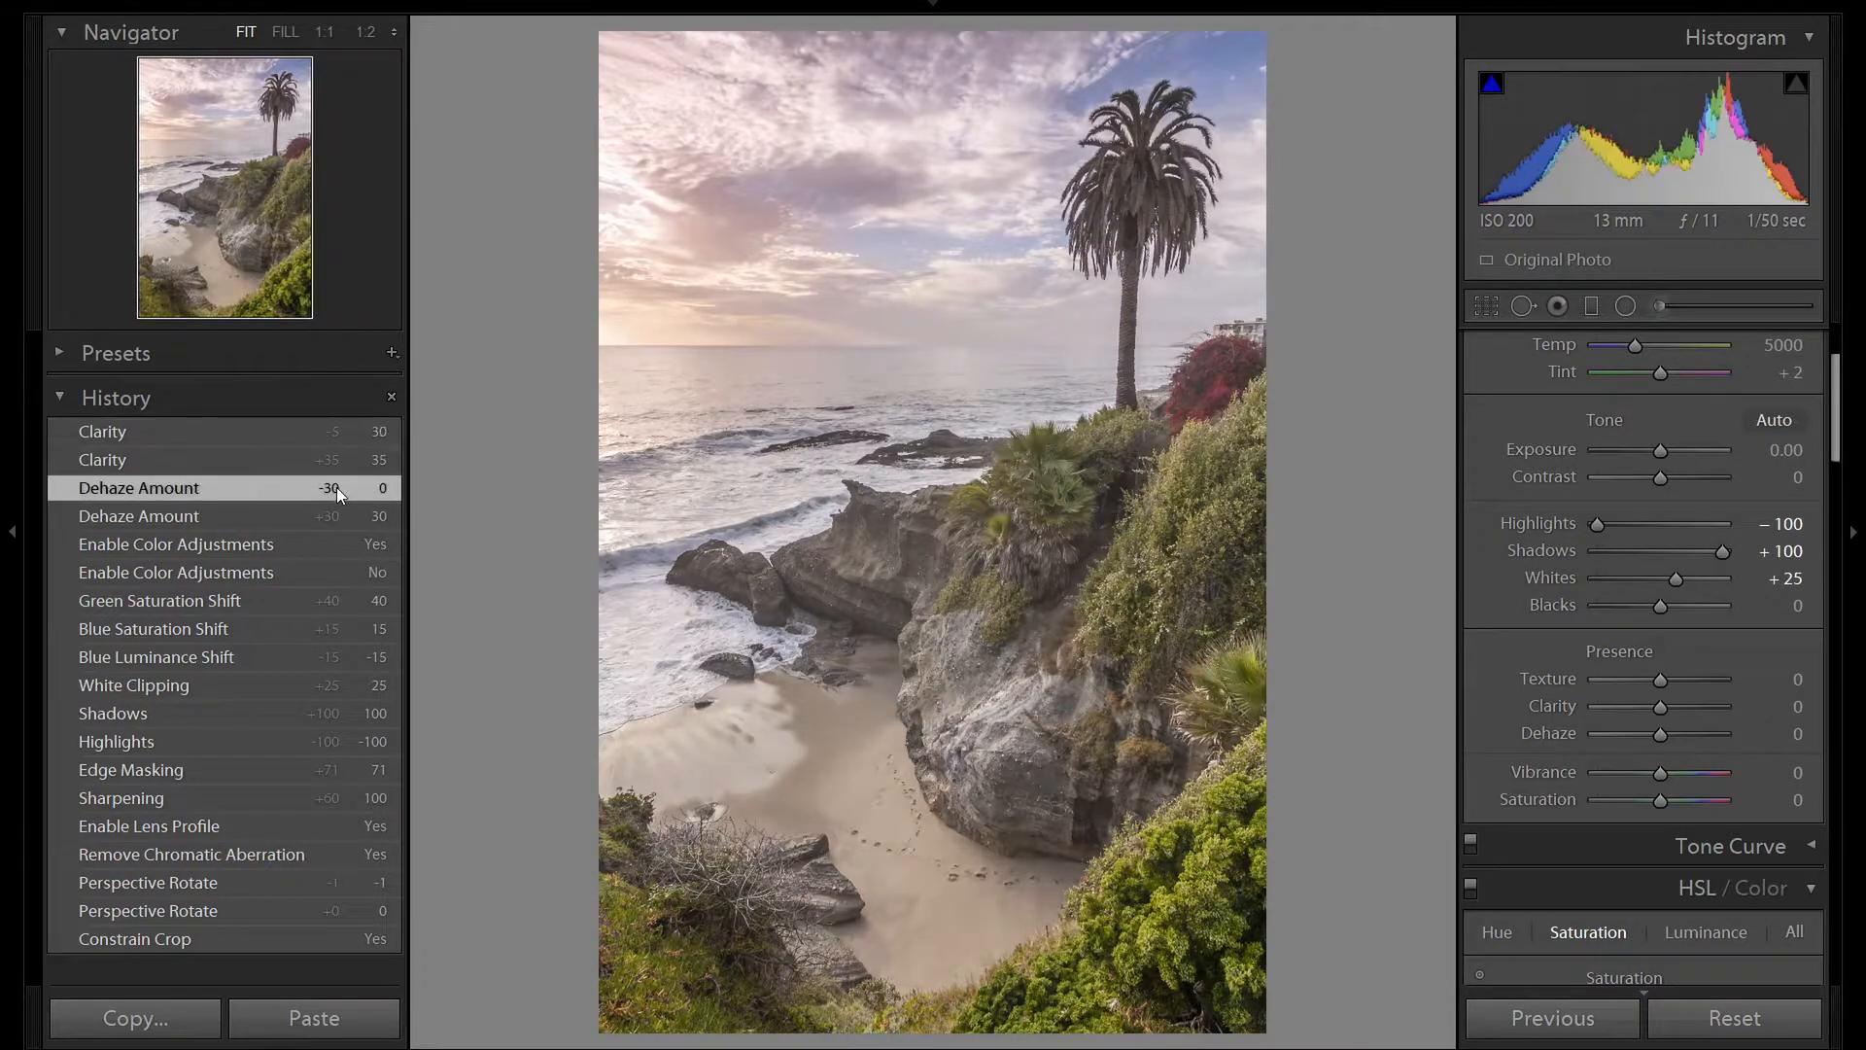
click(334, 515)
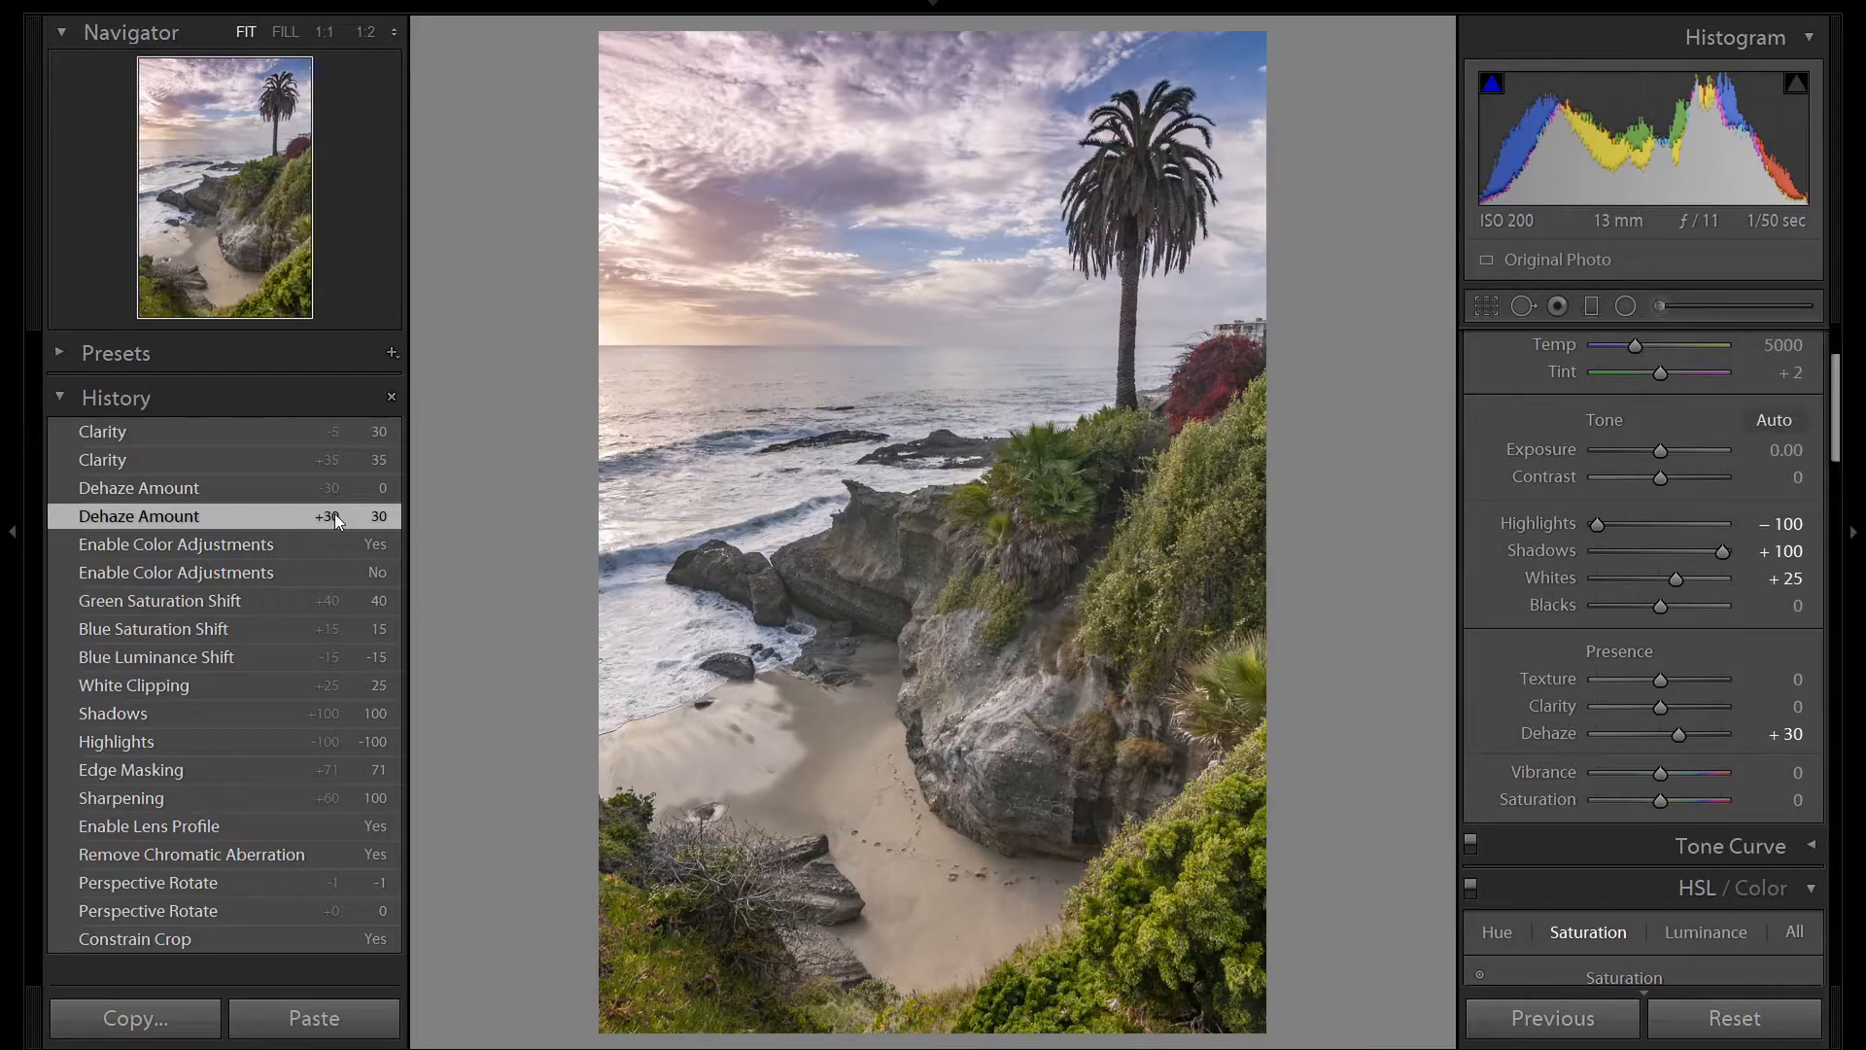
- Paint an Adjustment Brush mask over the cliffs, rocks and vegetation, erasing the spill onto the sea beside the palm bushes
click(1668, 302)
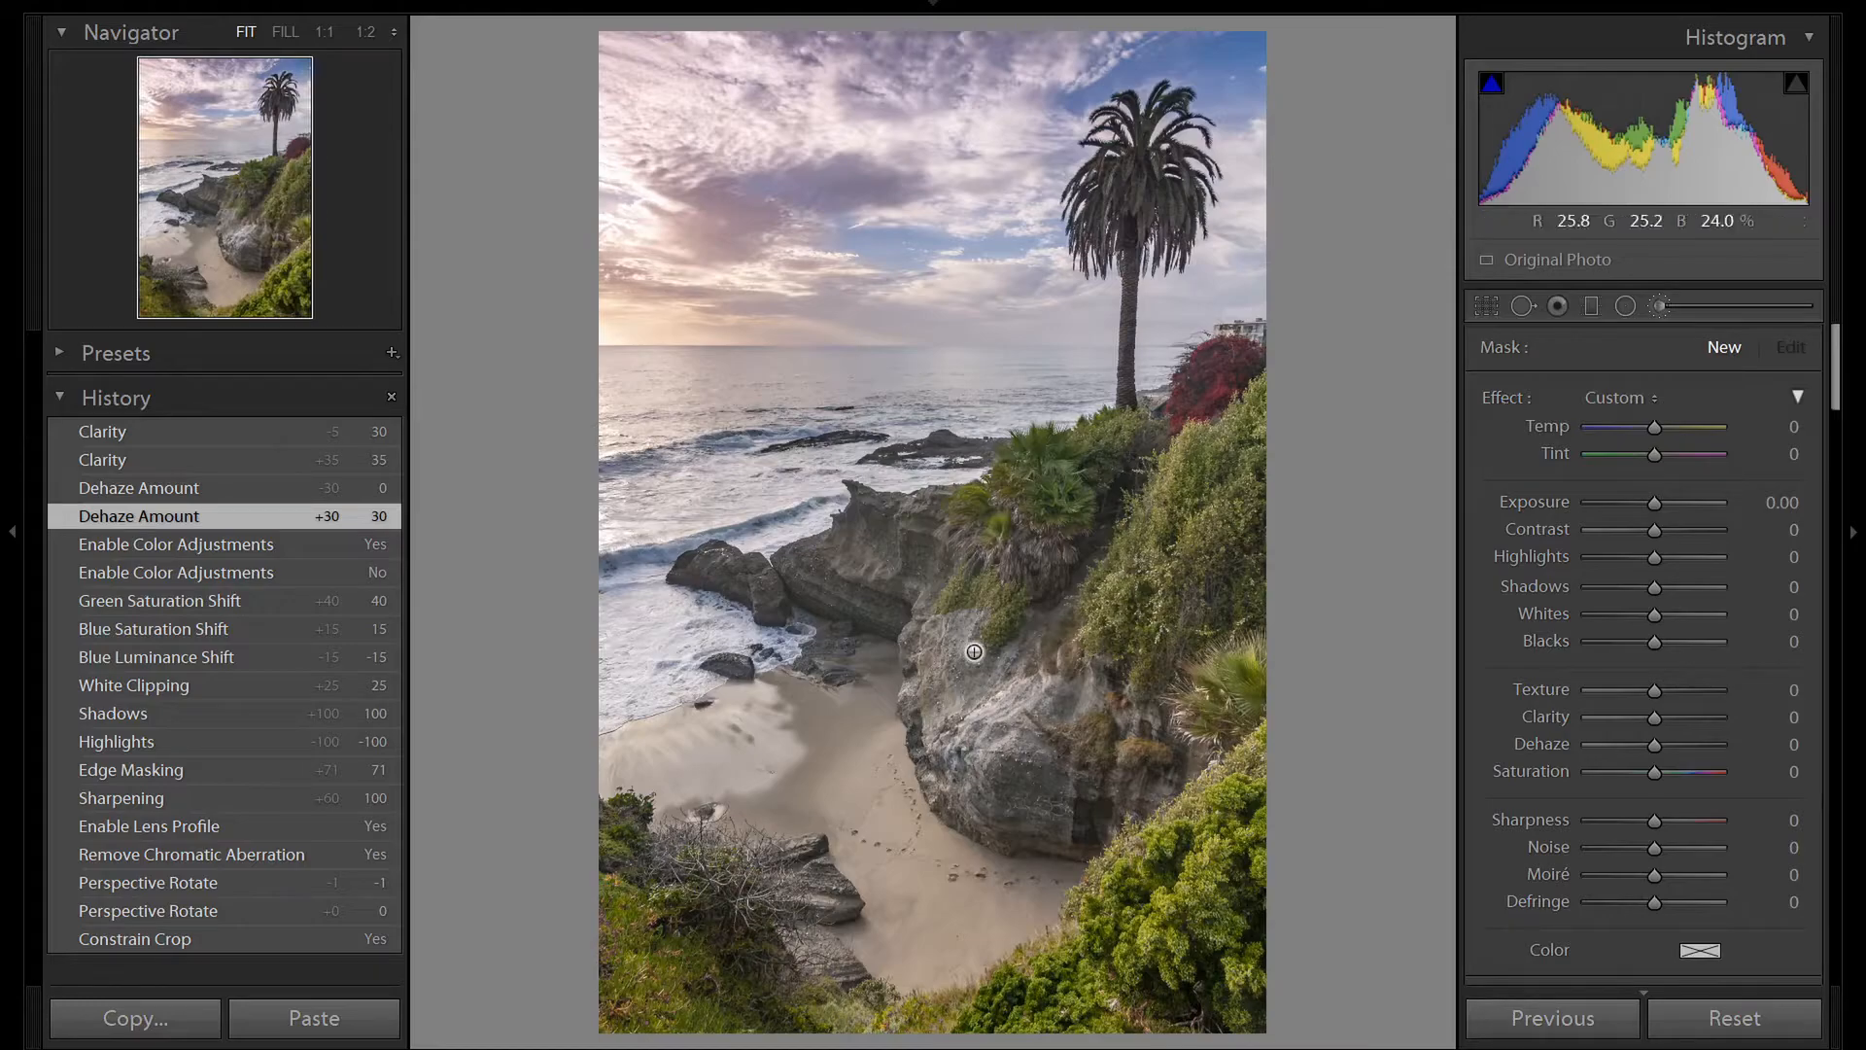
mouse_move(1007, 662)
mouse_down()
mouse_move(1028, 565)
mouse_move(1195, 455)
mouse_move(1240, 588)
mouse_move(1132, 645)
mouse_move(1183, 730)
mouse_move(1208, 900)
mouse_move(1123, 973)
mouse_move(1260, 872)
mouse_move(1266, 800)
mouse_move(1131, 985)
mouse_move(891, 1047)
mouse_move(758, 1004)
mouse_move(730, 918)
mouse_move(658, 895)
mouse_move(672, 1000)
mouse_move(832, 933)
mouse_move(698, 920)
mouse_move(741, 1012)
mouse_move(868, 571)
mouse_move(902, 568)
mouse_move(760, 595)
mouse_move(717, 577)
mouse_move(826, 578)
mouse_up()
mouse_move(1128, 513)
mouse_down()
mouse_move(1229, 390)
mouse_move(1229, 675)
mouse_move(1171, 810)
mouse_move(956, 798)
mouse_move(957, 739)
mouse_move(932, 703)
mouse_move(944, 607)
mouse_move(1158, 612)
mouse_up()
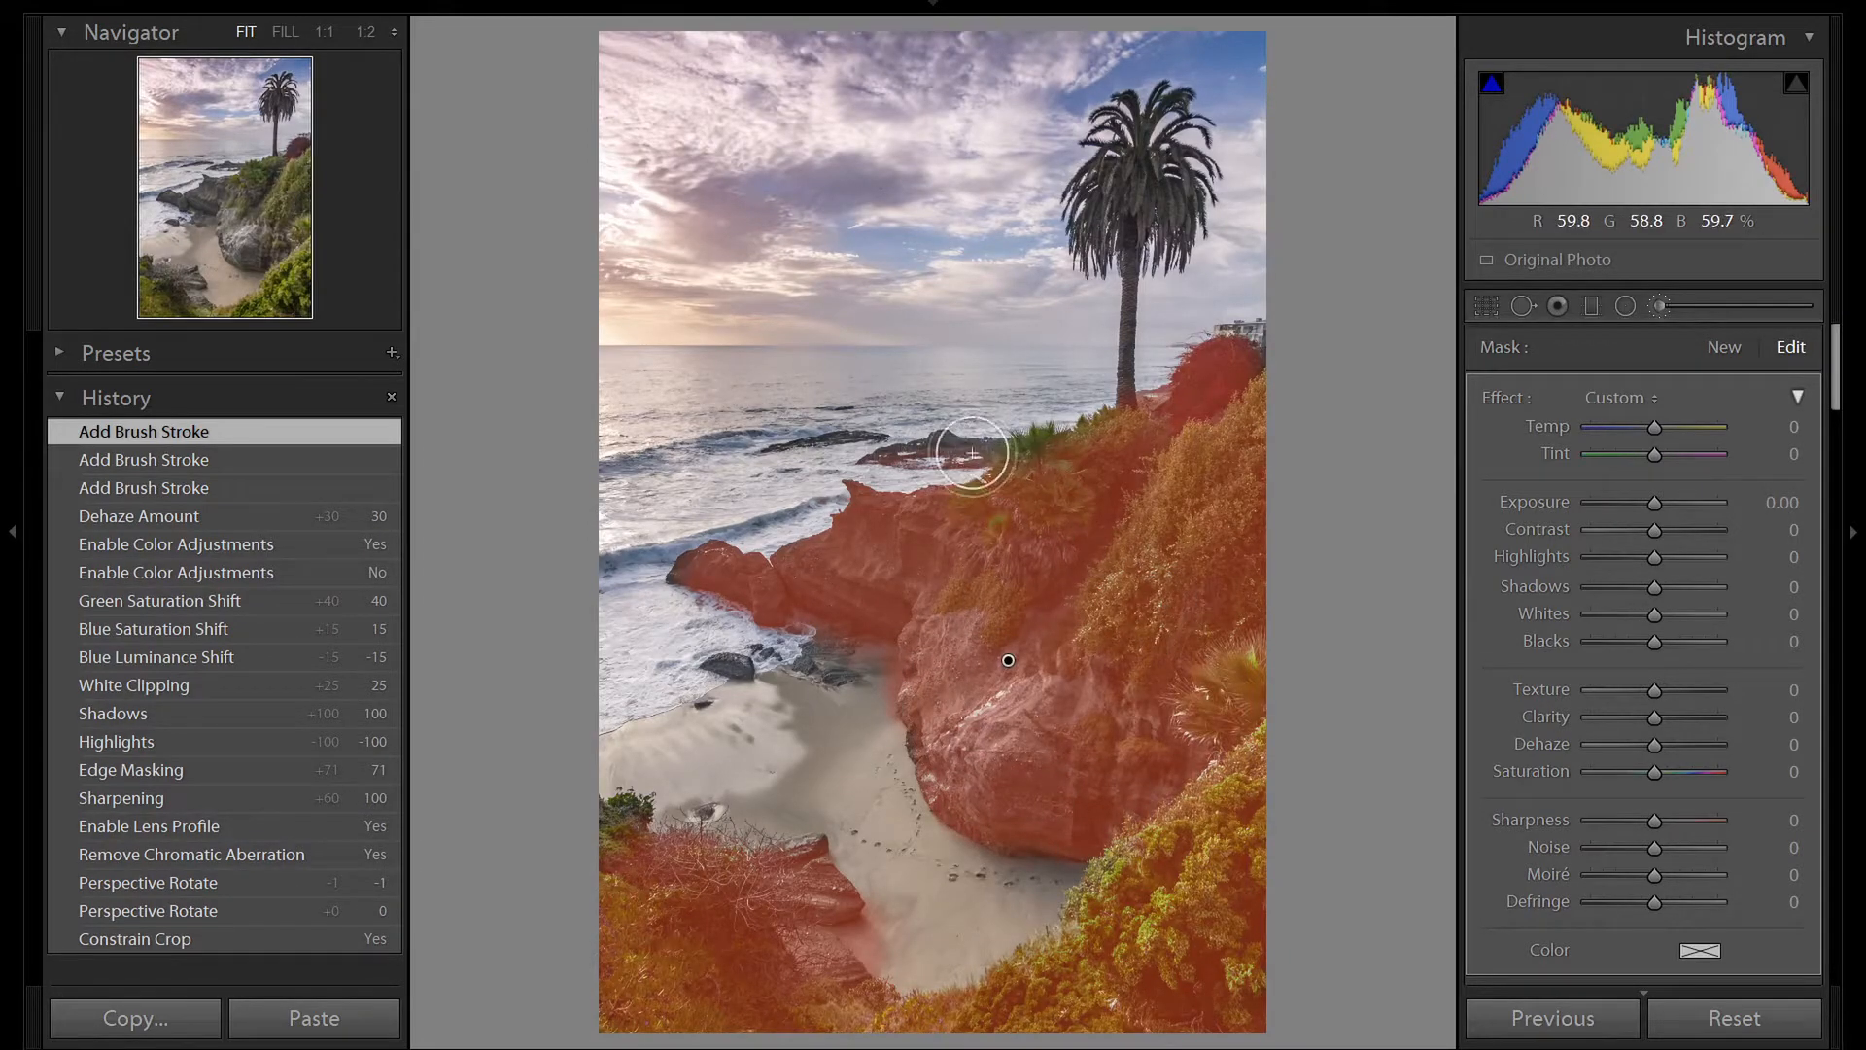
key(alt)
drag(864, 456, 969, 445)
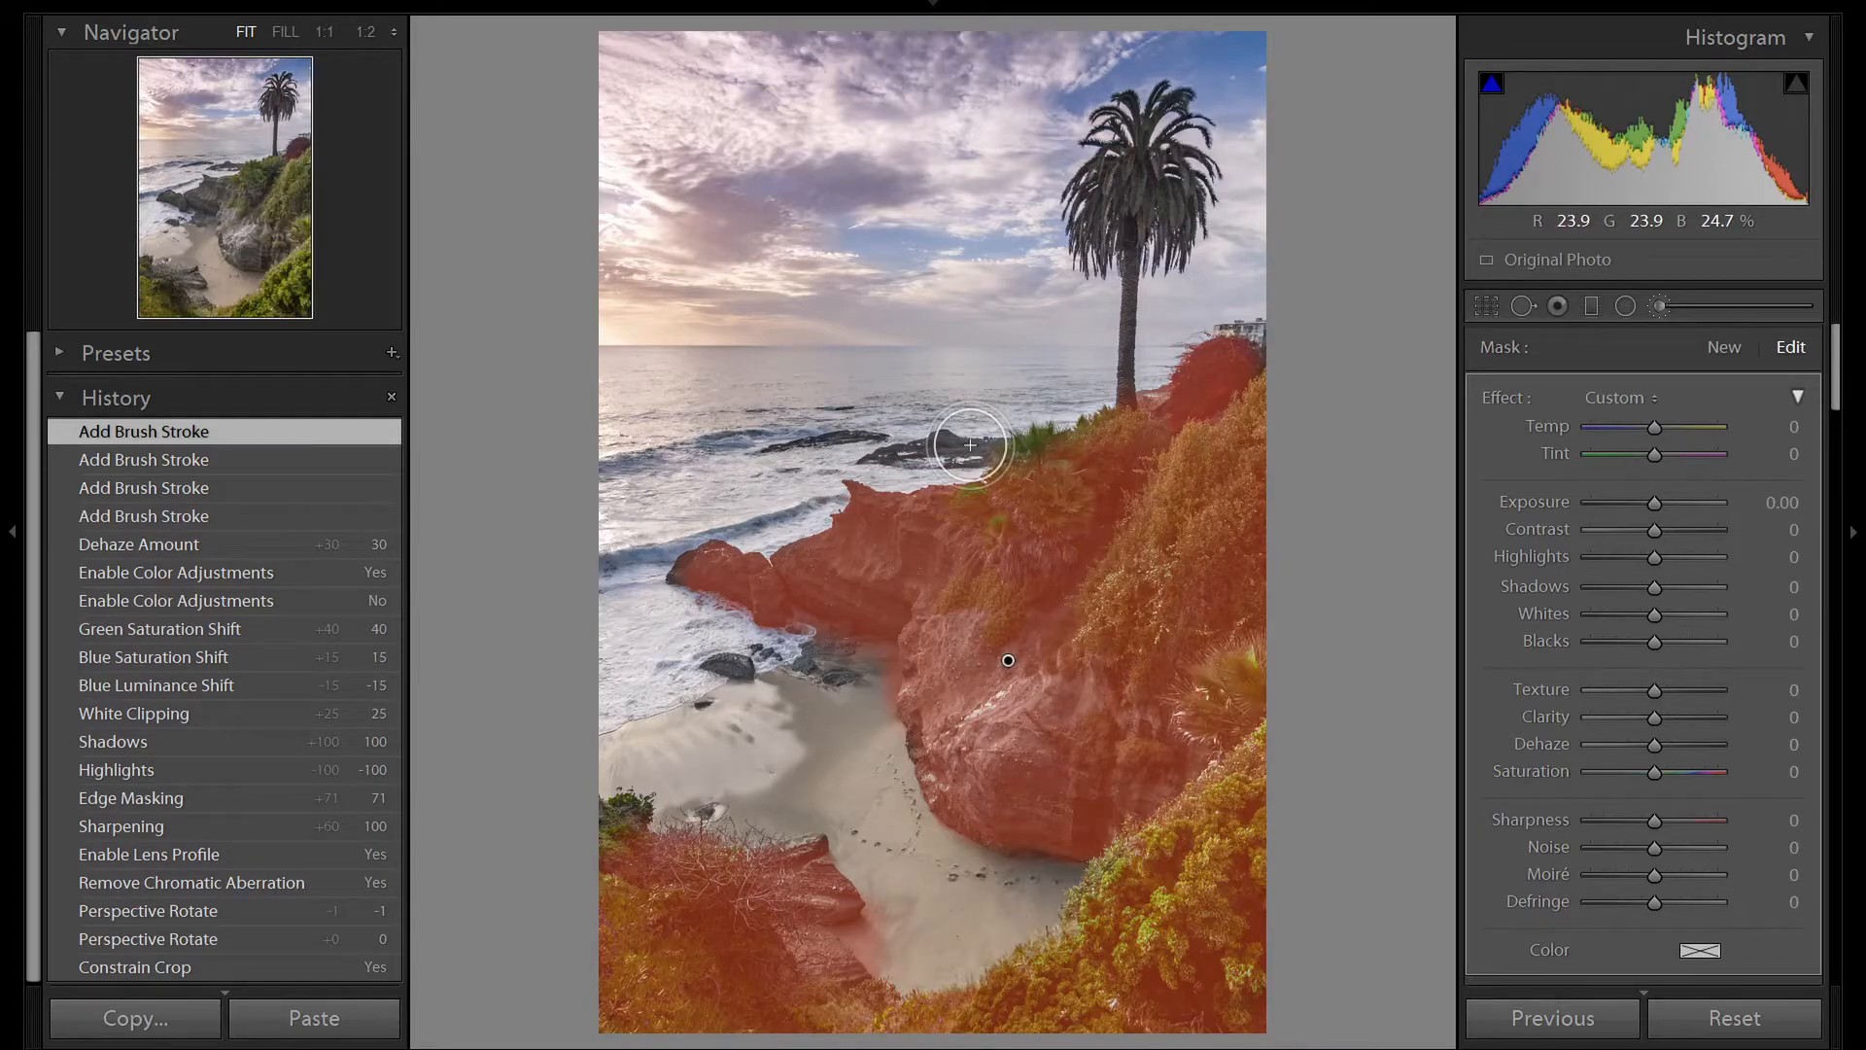
- Hide the mask overlay, set the cliff brush's Texture to 29 and close the Adjustment Brush
key(o)
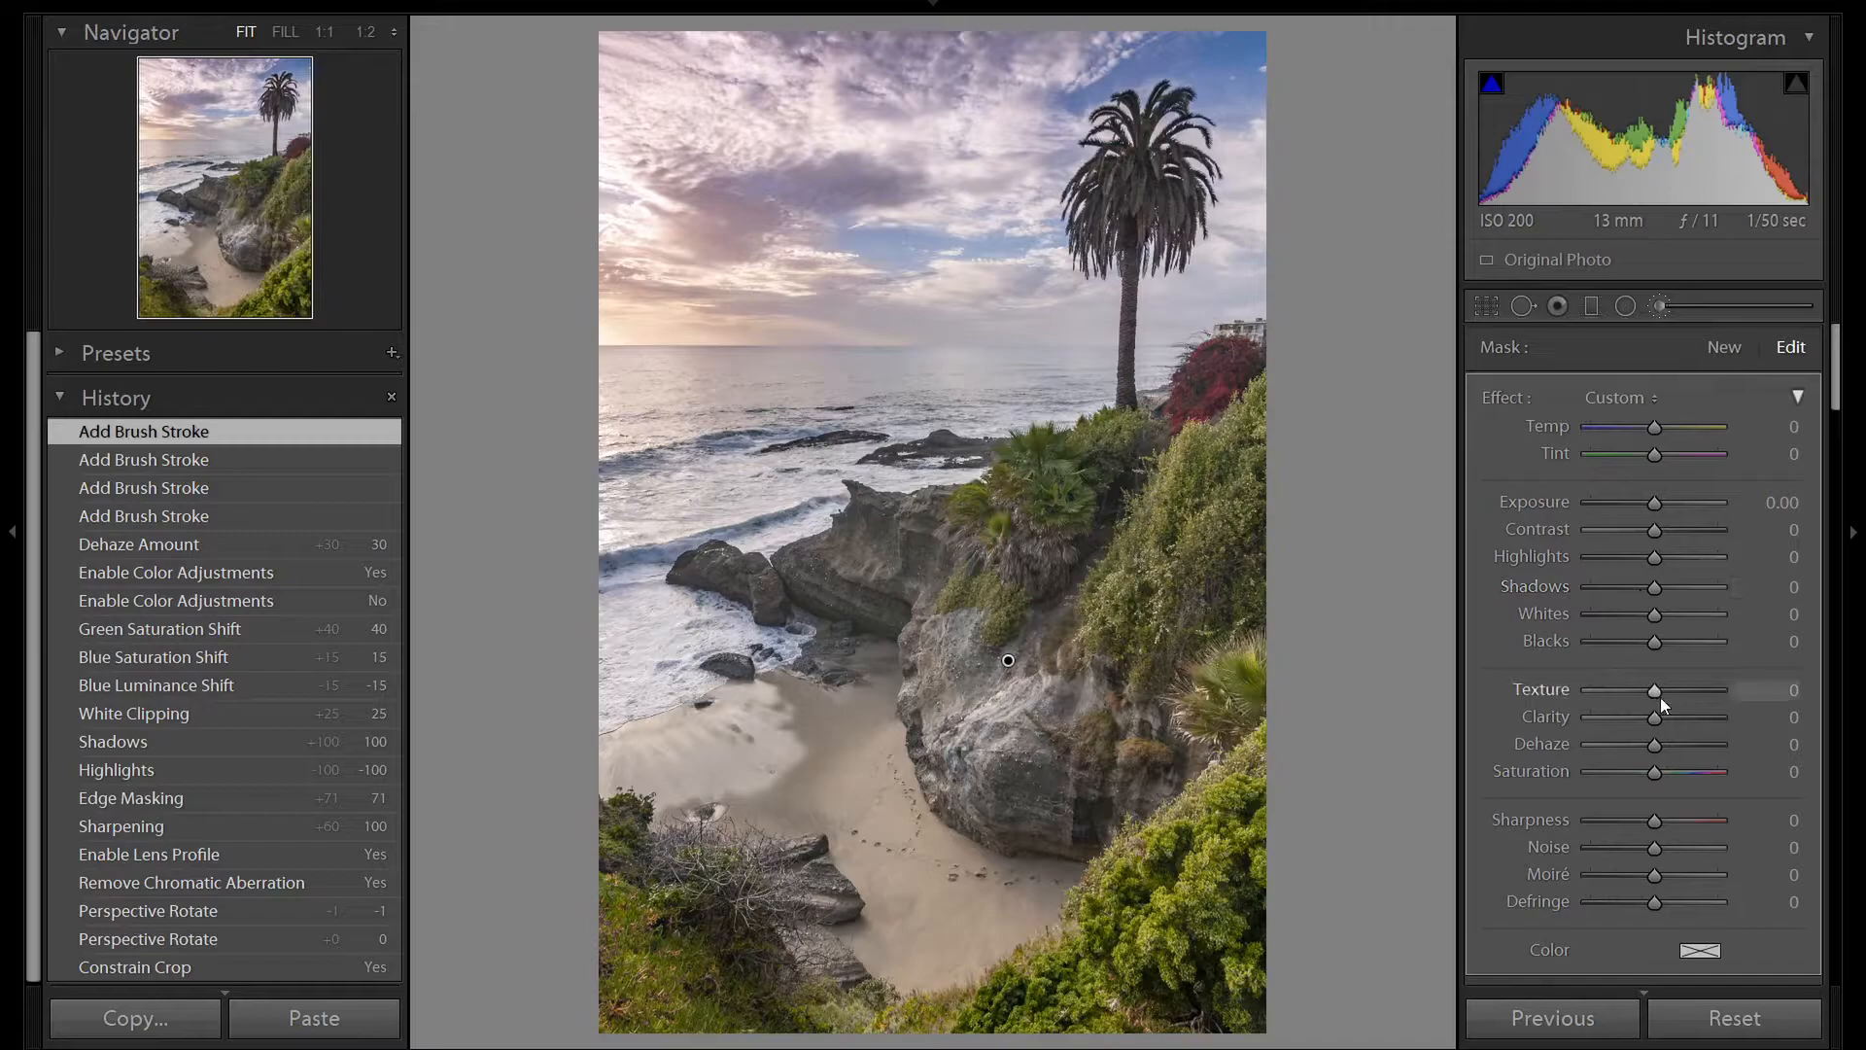
drag(1661, 694, 1678, 691)
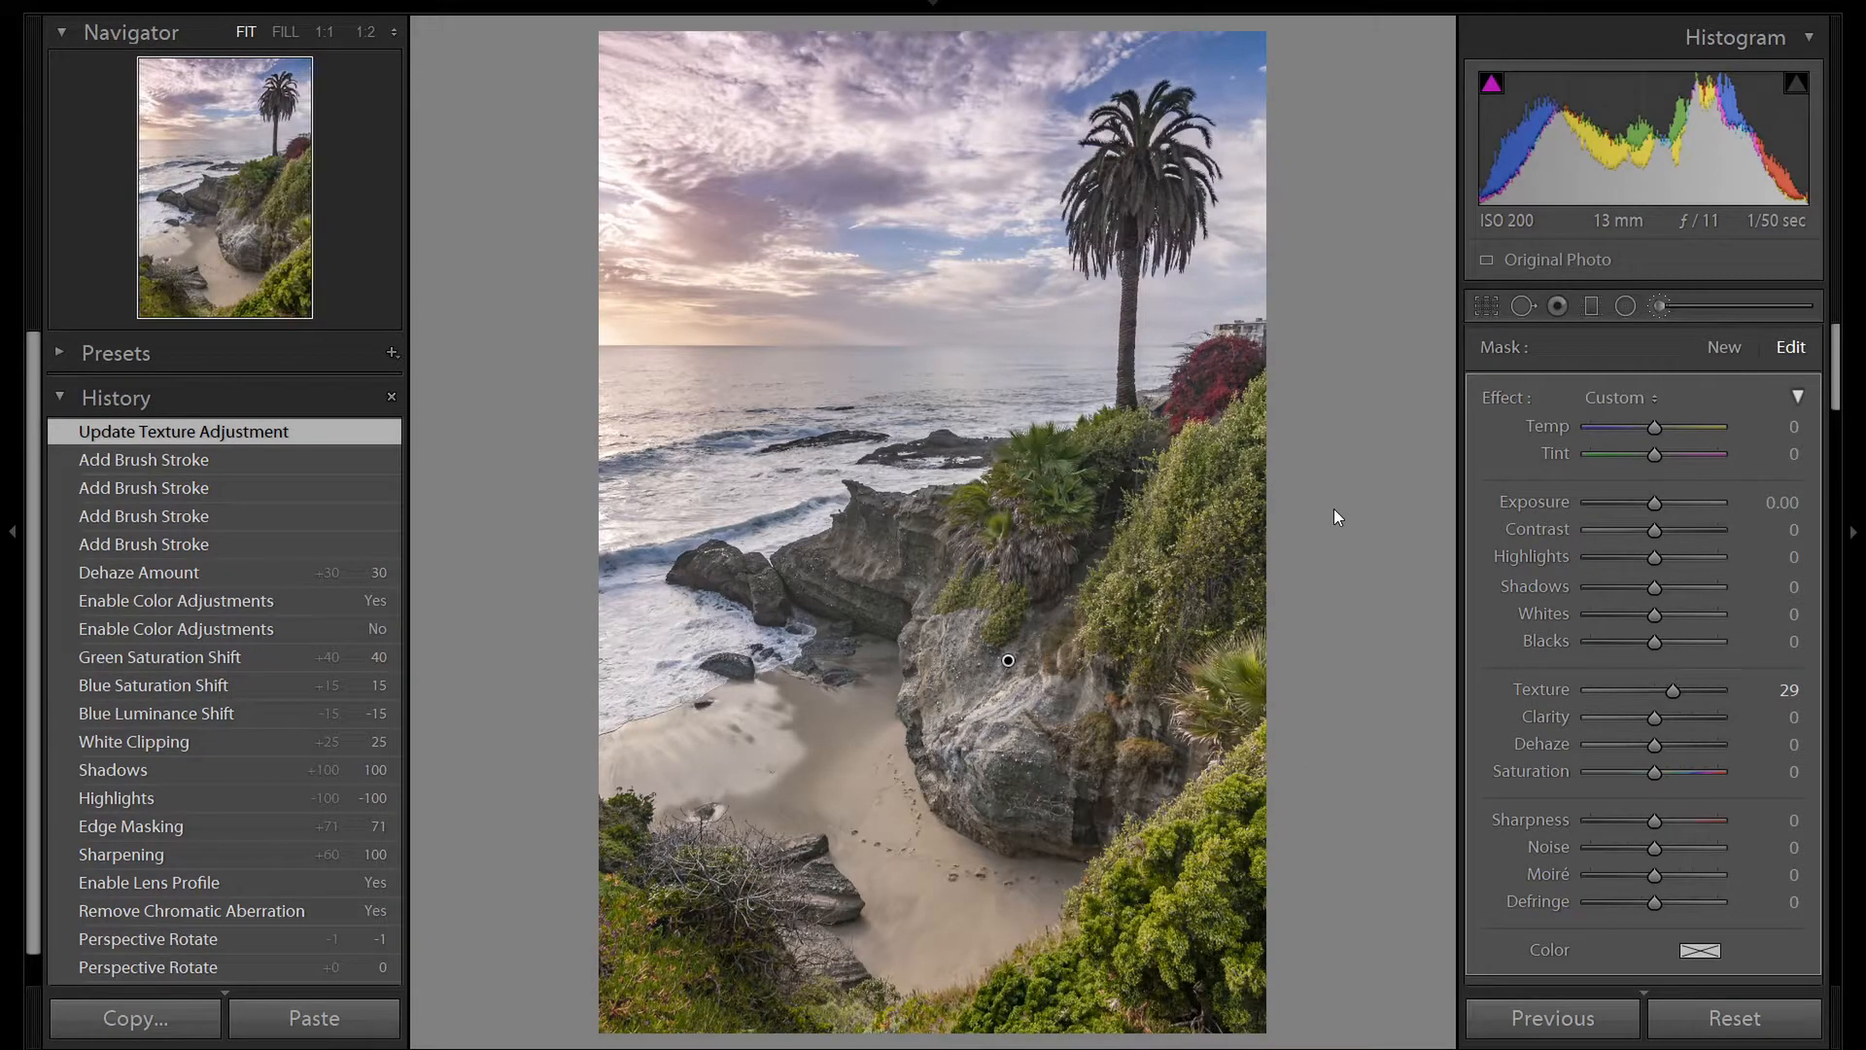
click(1664, 309)
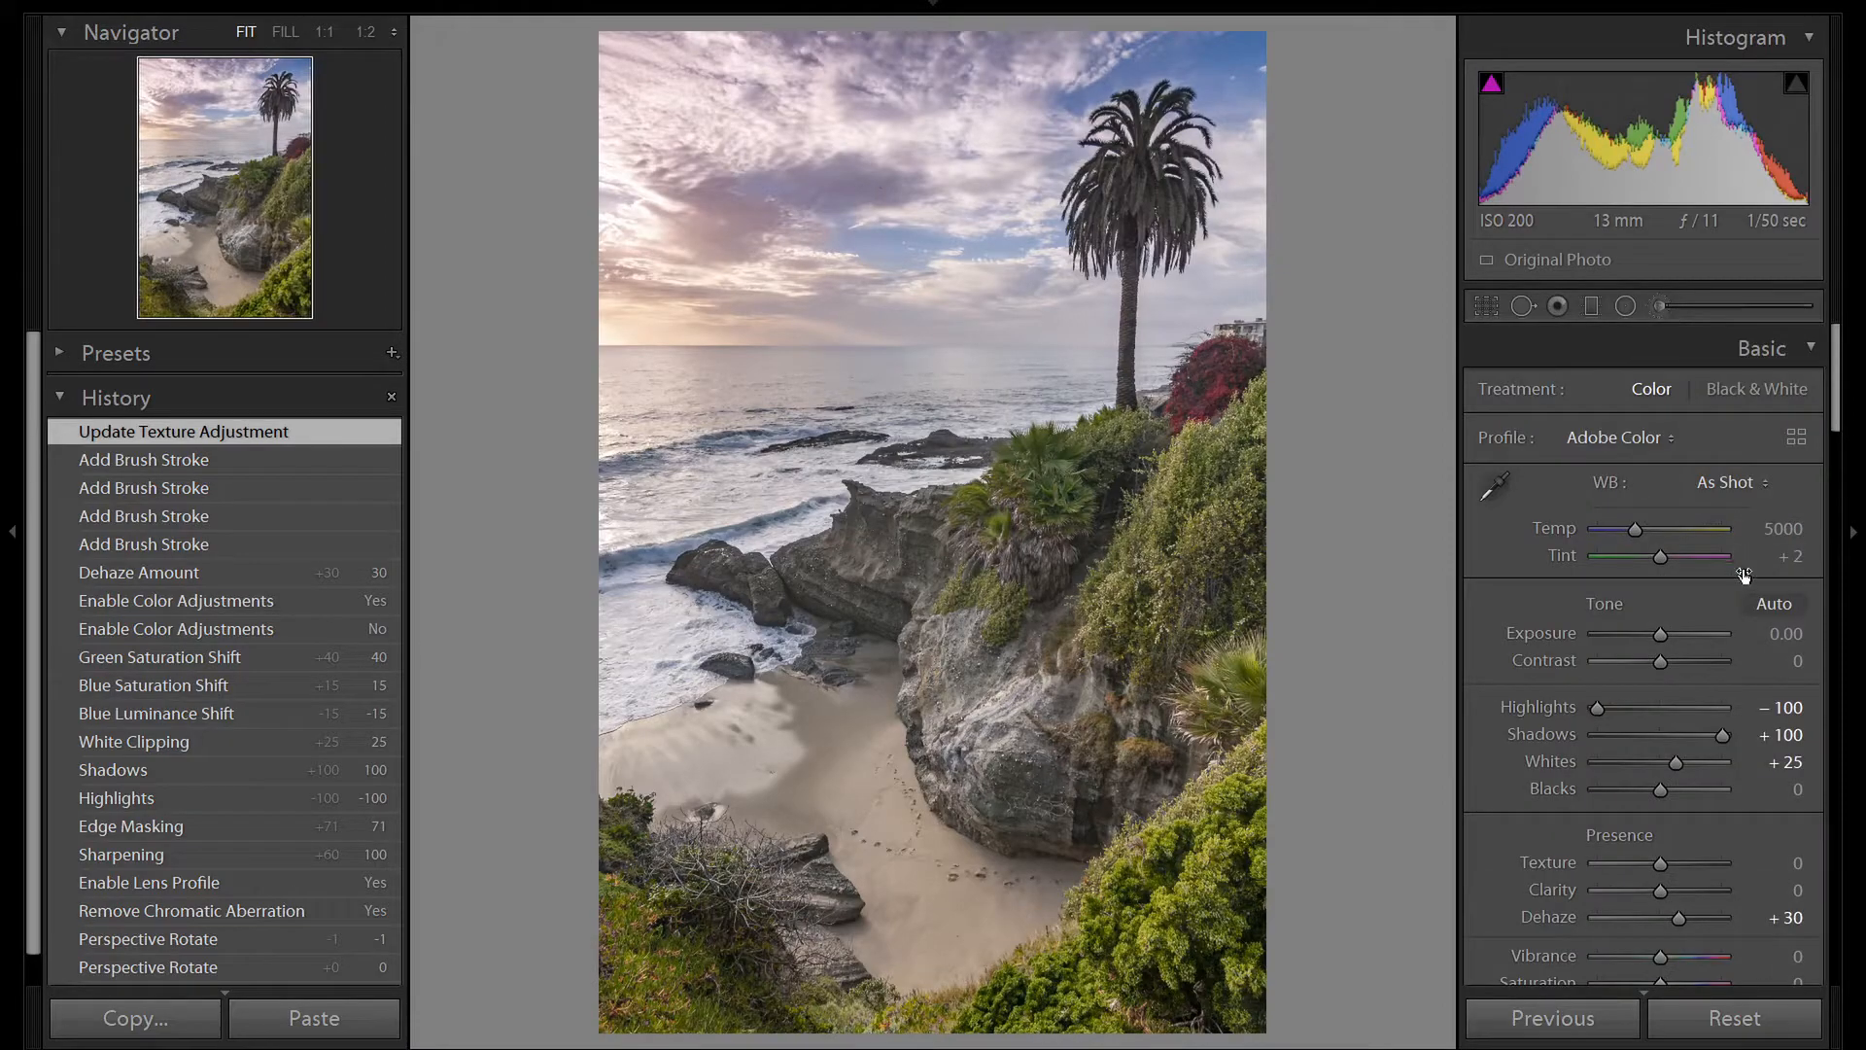
- Set the HSL luminance of Orange and Yellow to -5 each
scroll(1746, 574, down, 4)
scroll(1746, 581, down, 3)
click(1715, 572)
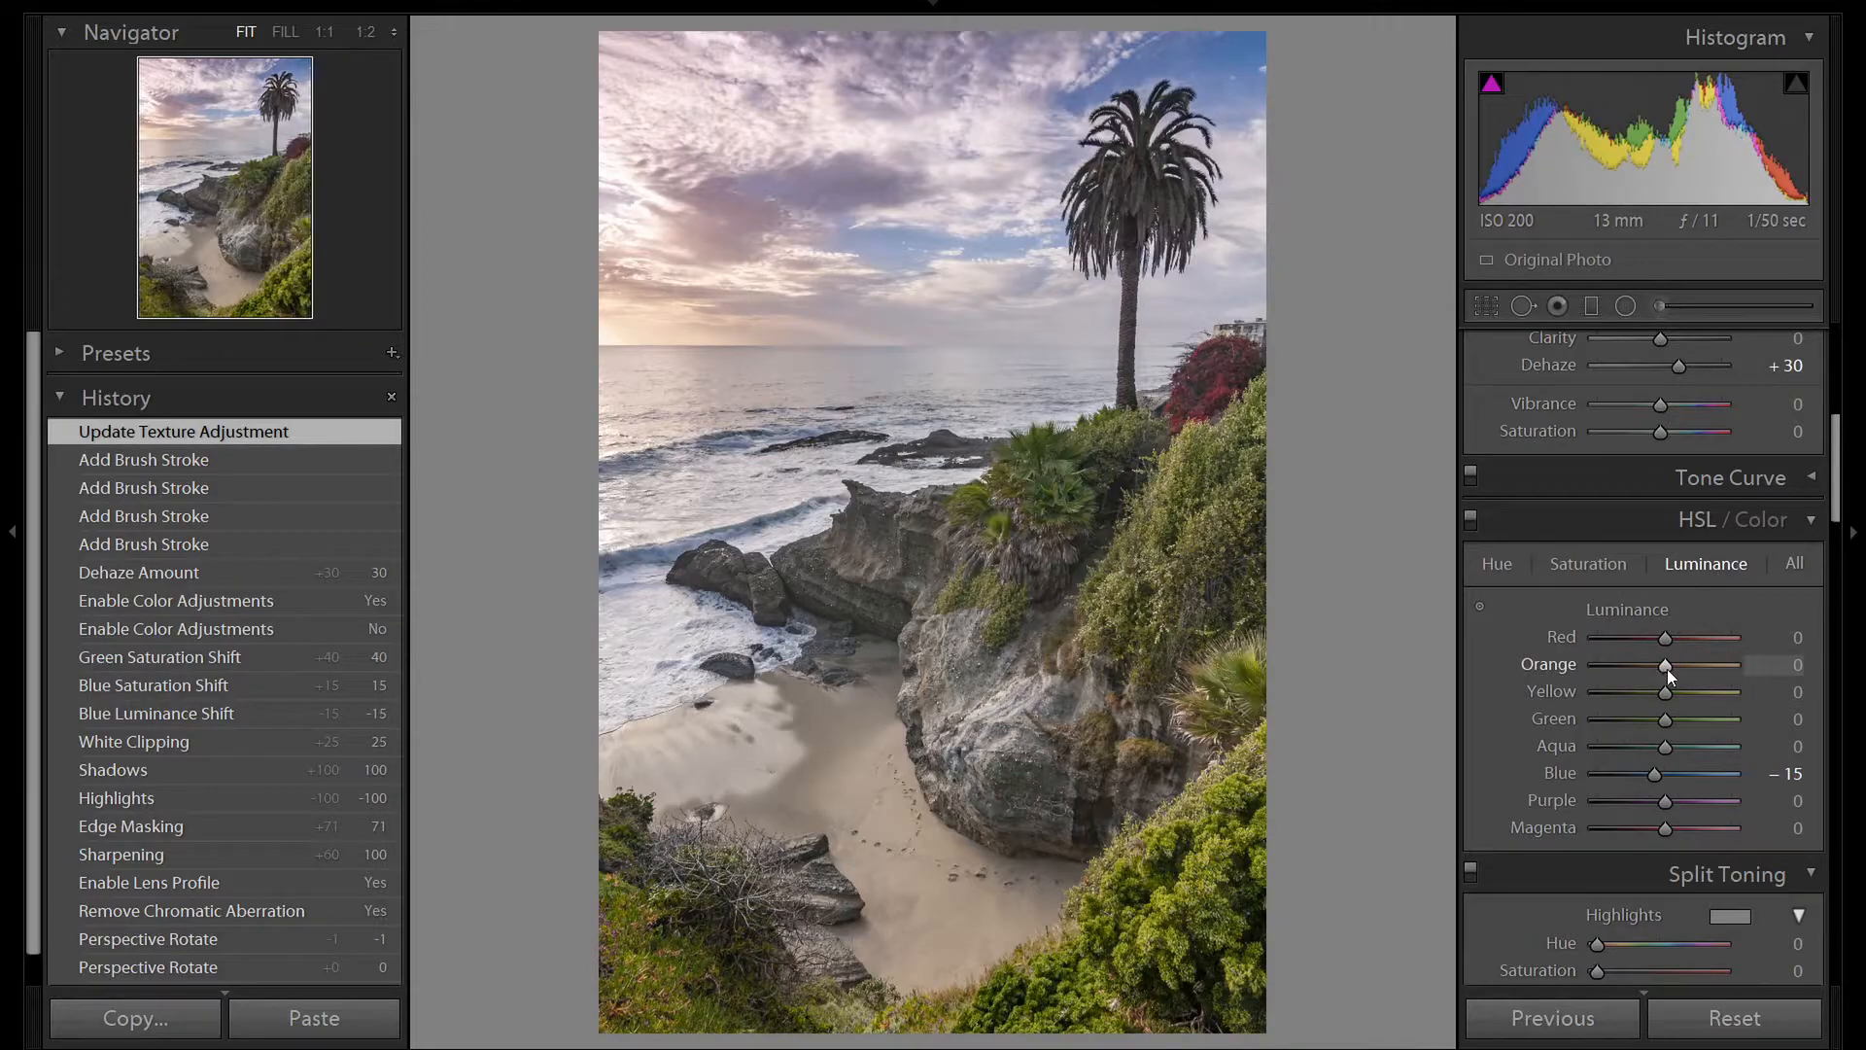
drag(1667, 669, 1661, 693)
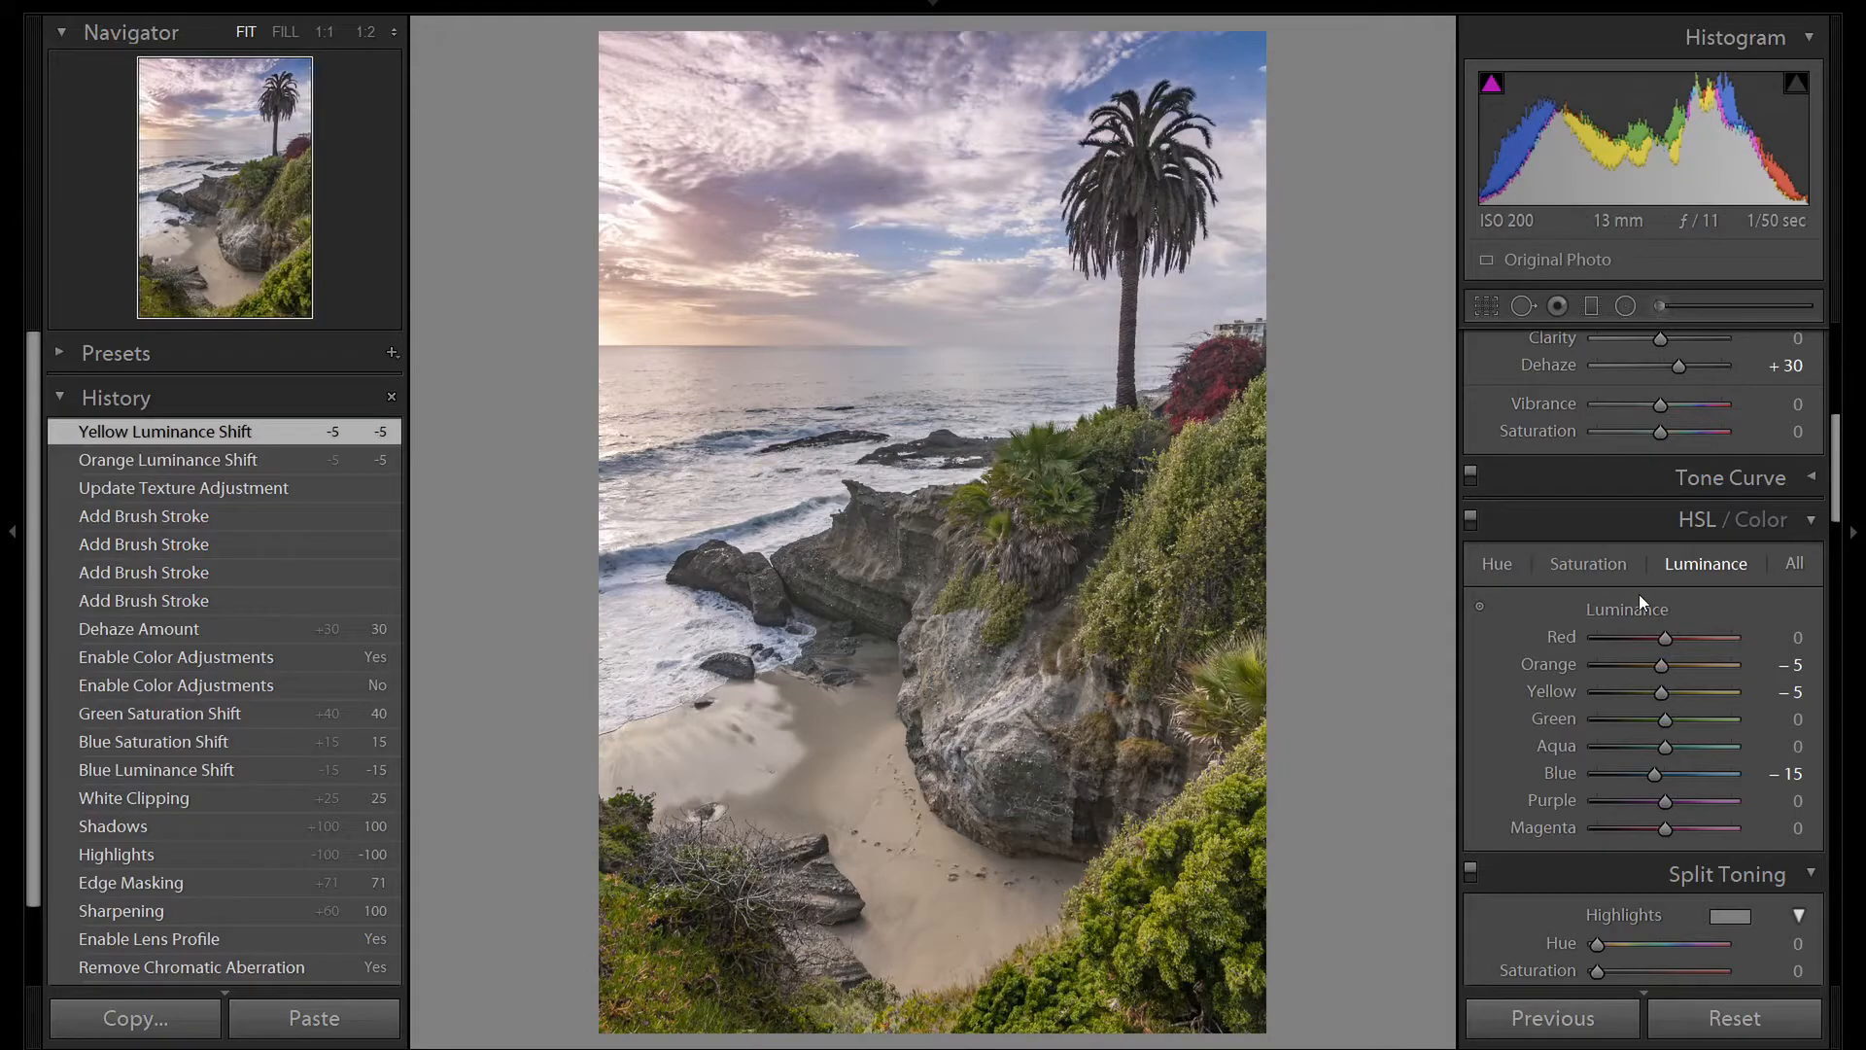
- Set the HSL saturation of Orange and Yellow to +5 each
click(1614, 571)
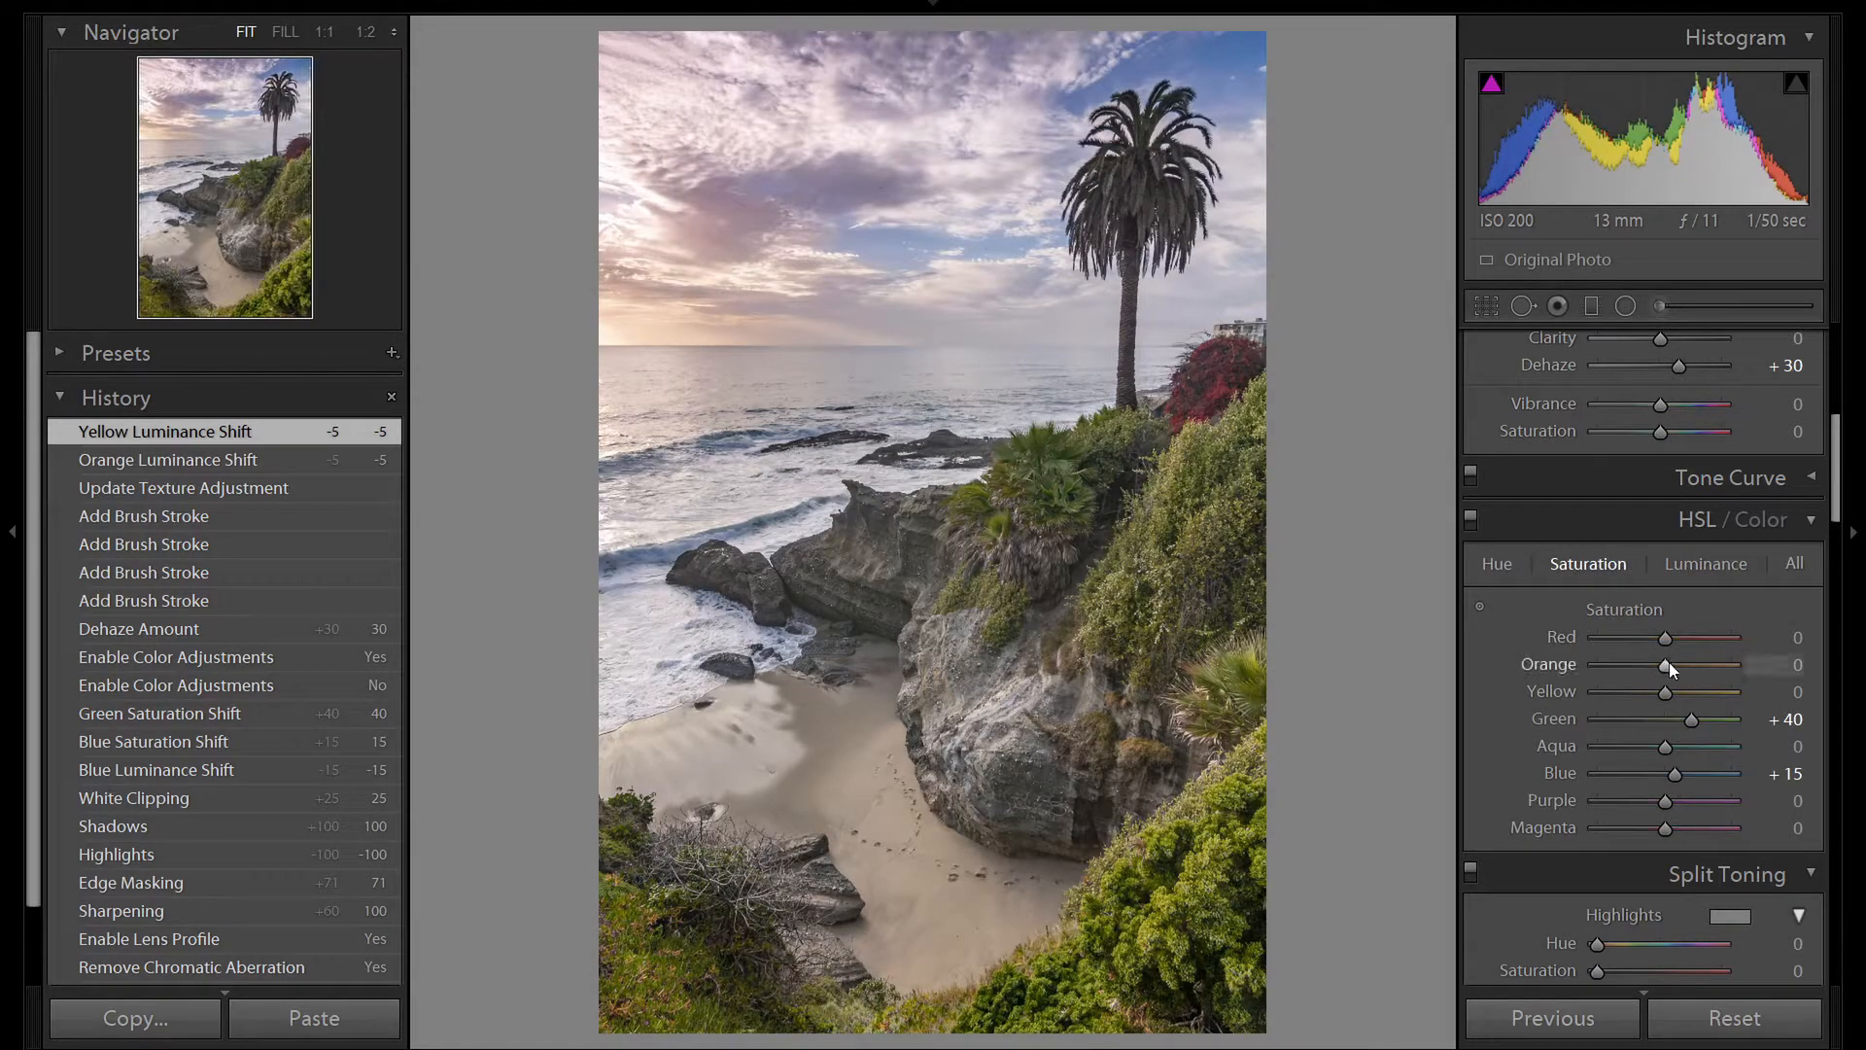
key(Up)
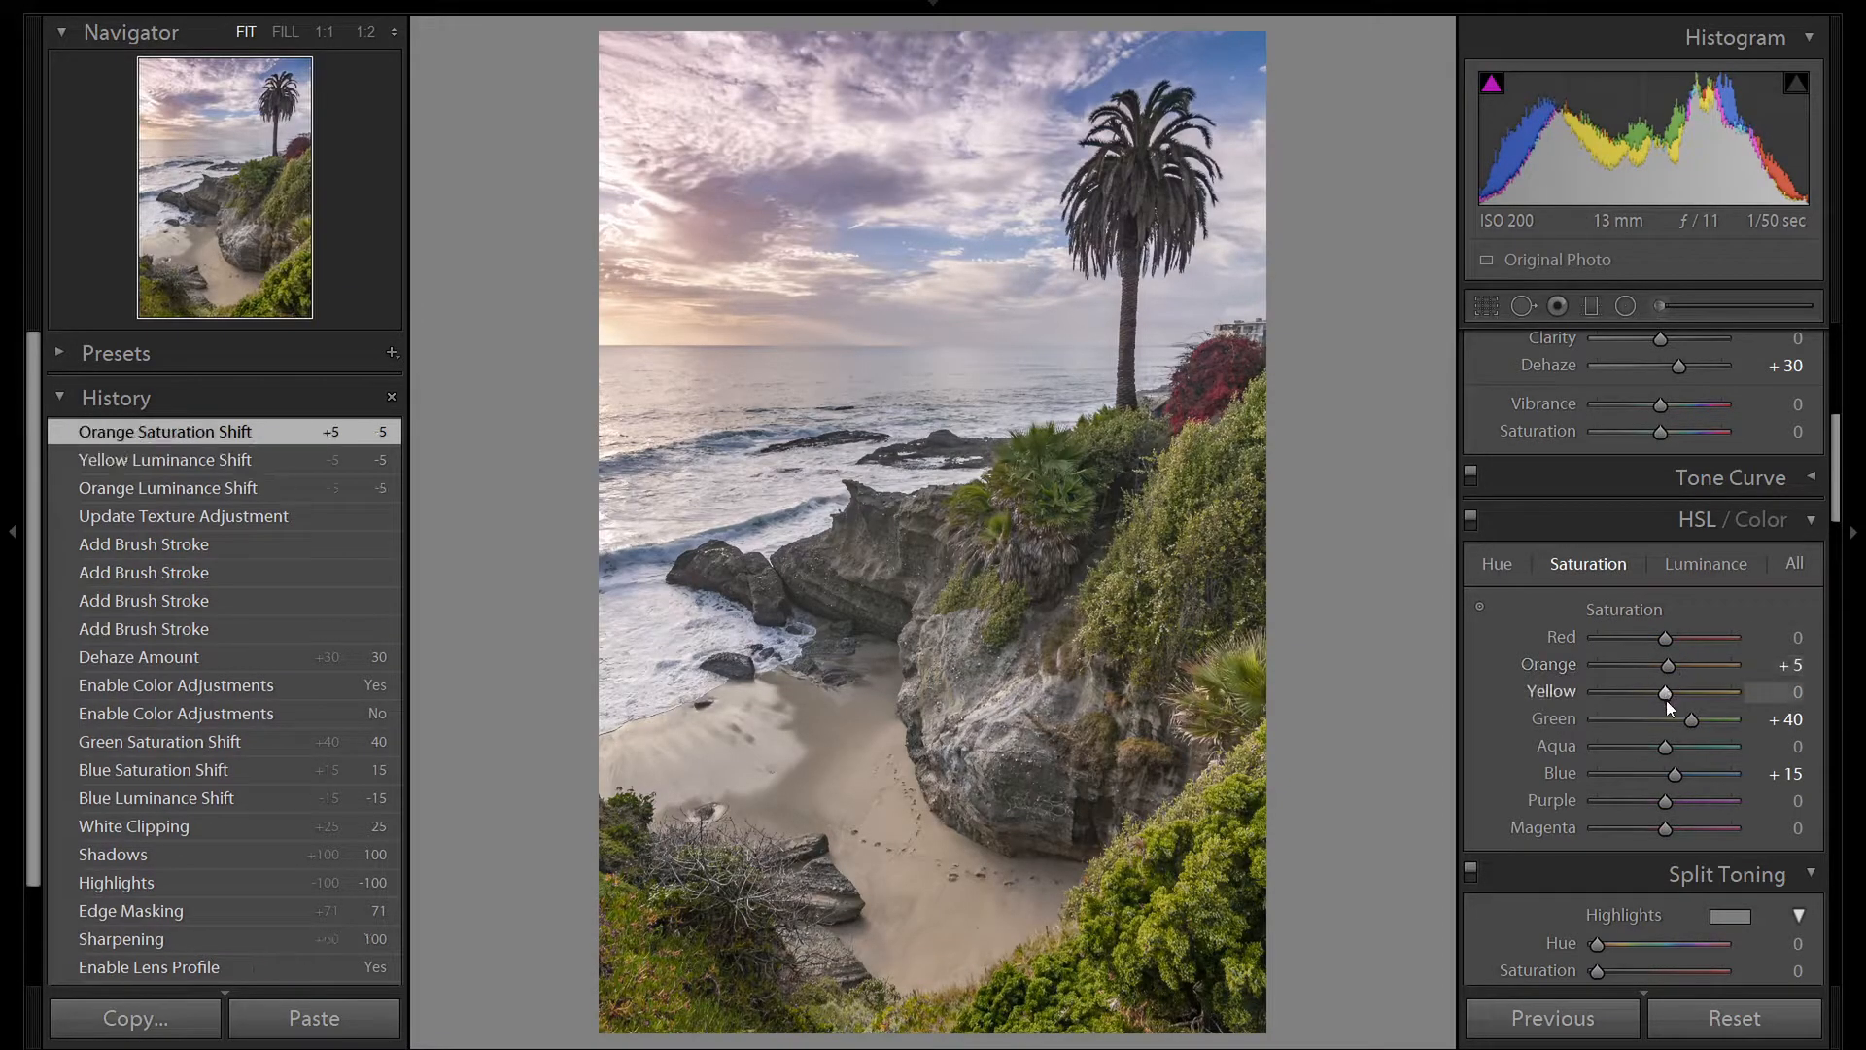
key(Up)
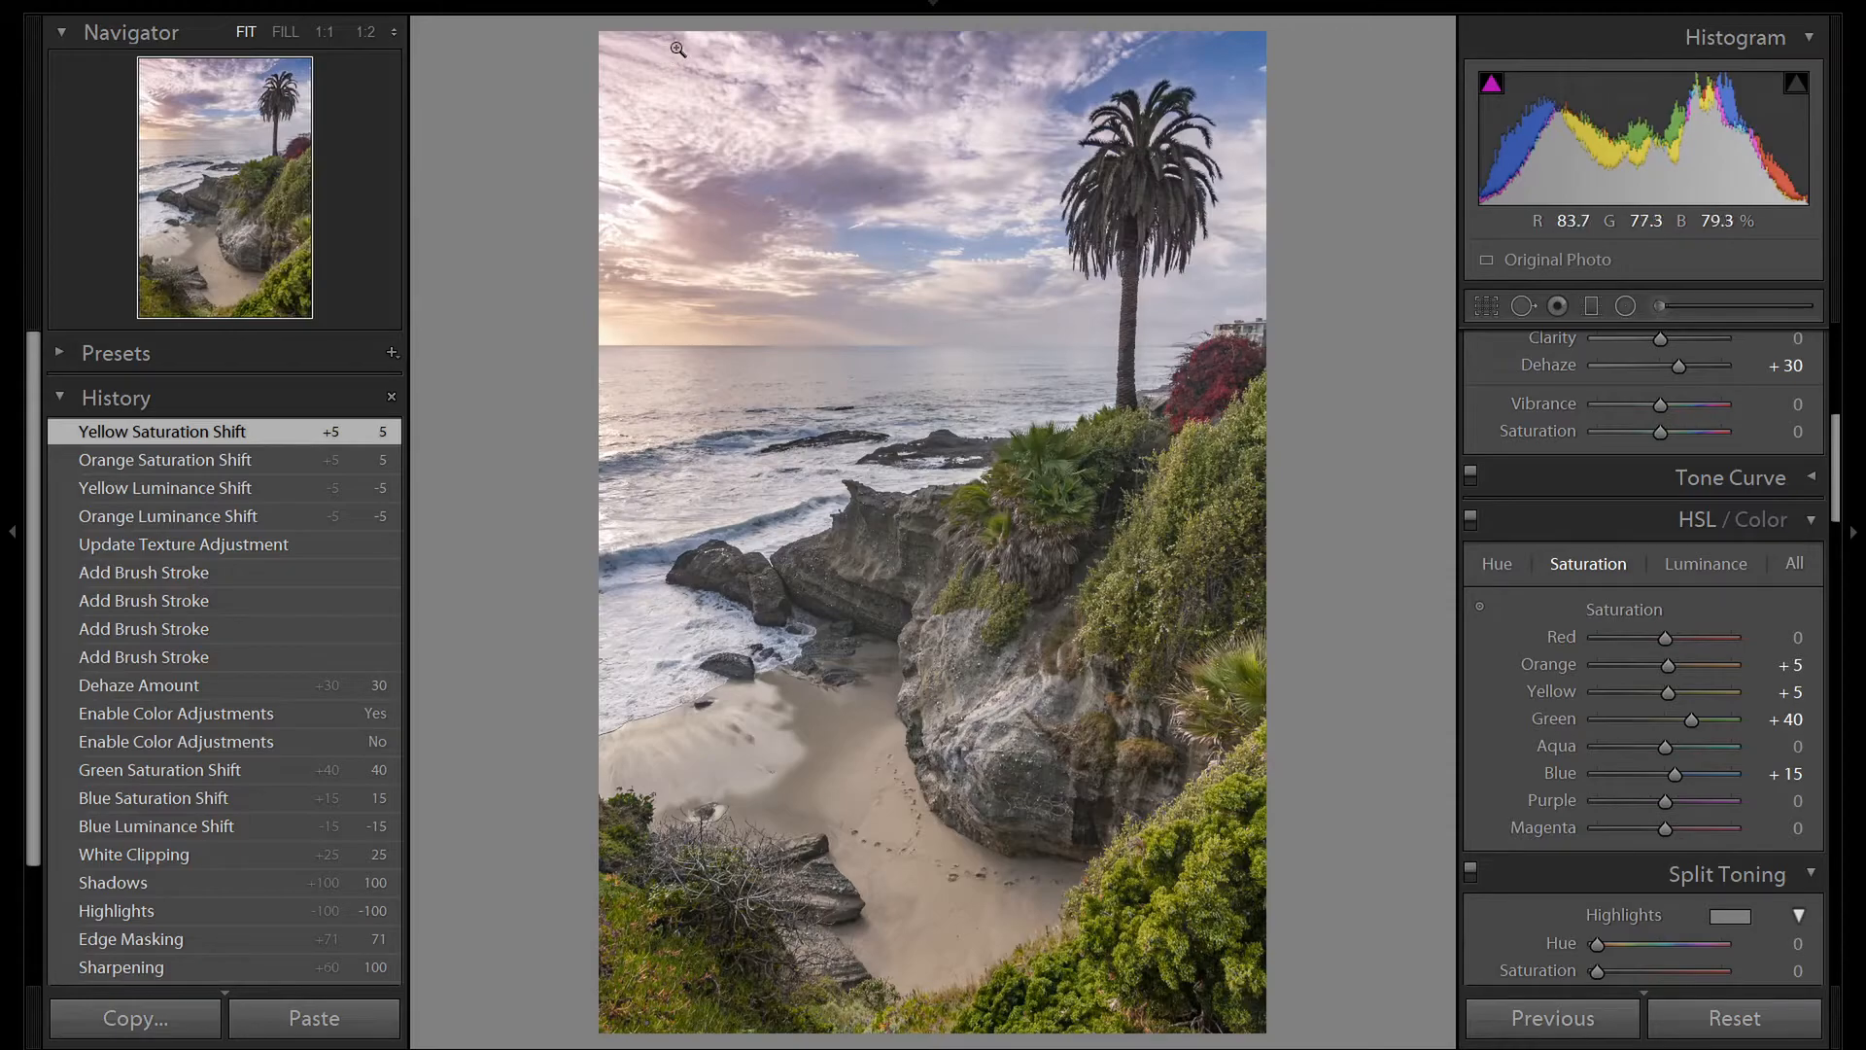
- Paint a new Adjustment Brush mask over the clouds in the sky's upper-left area and hide the mask overlay
click(1658, 305)
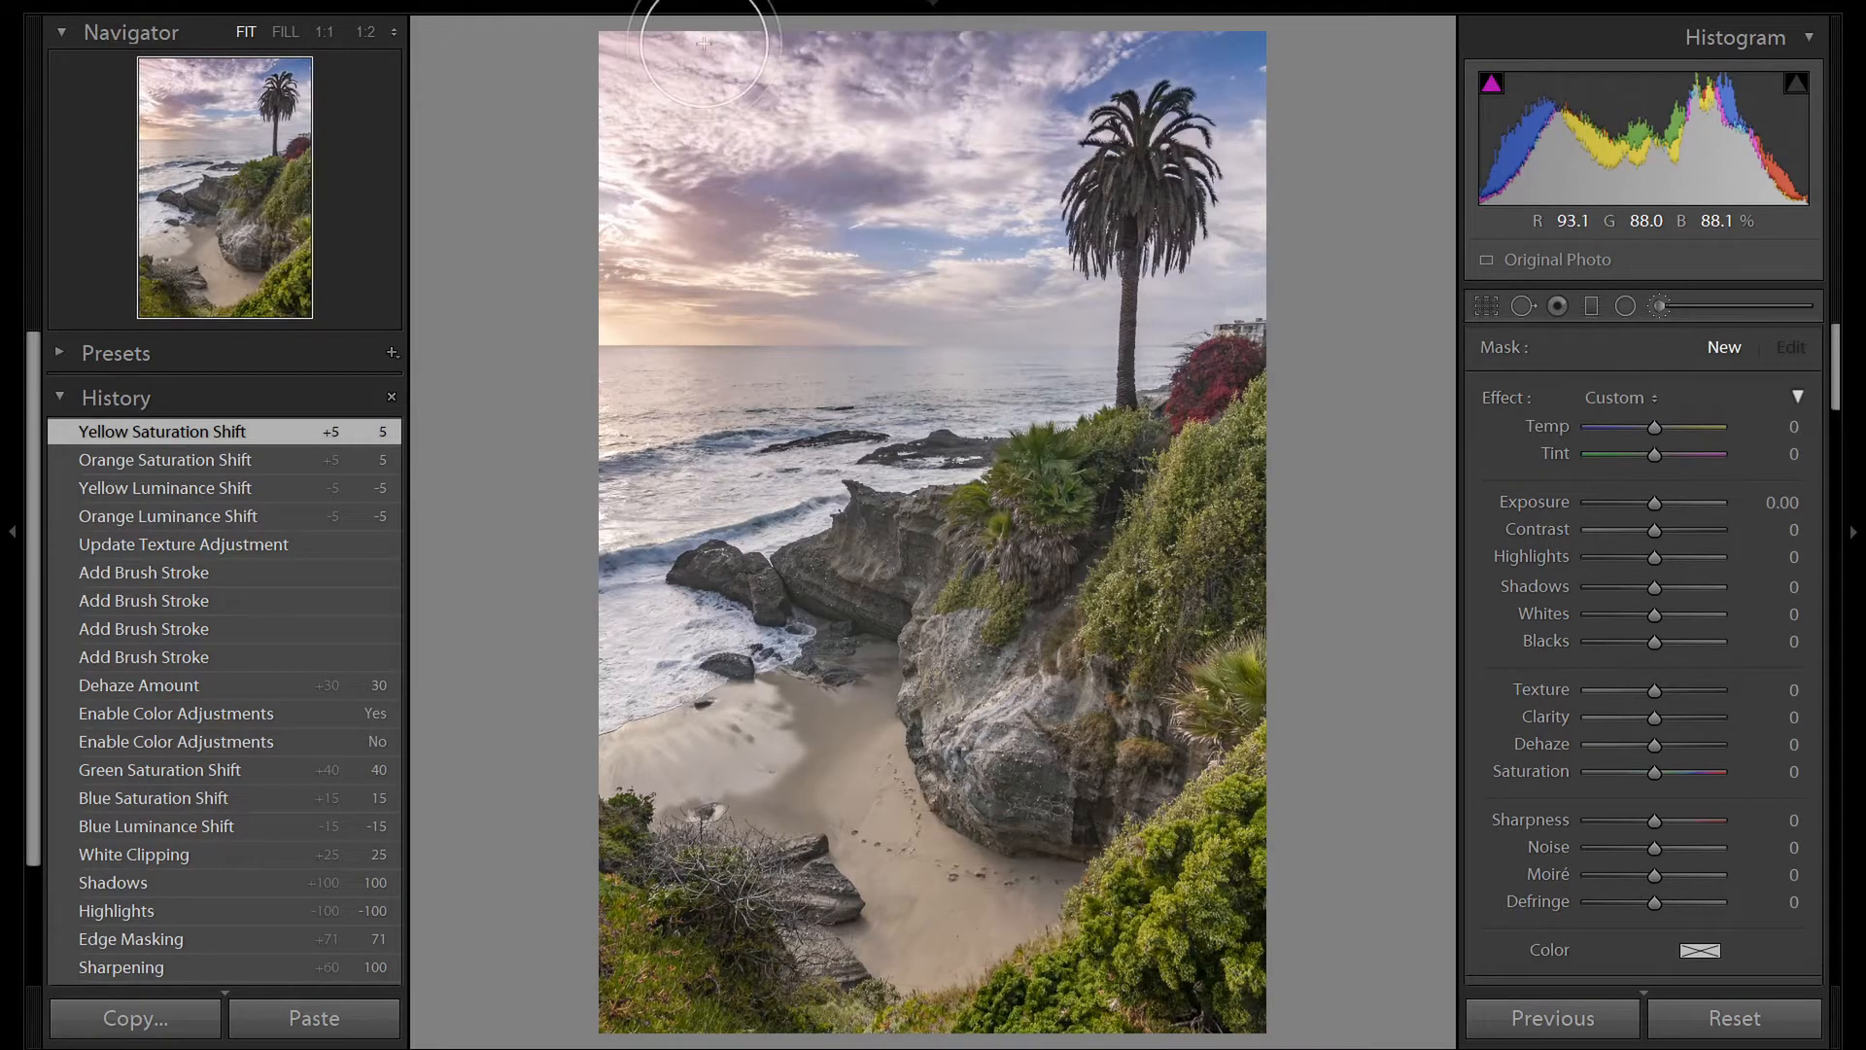
drag(631, 91, 705, 43)
mouse_move(678, 63)
mouse_down()
mouse_move(655, 71)
mouse_move(750, 69)
mouse_up()
key(o)
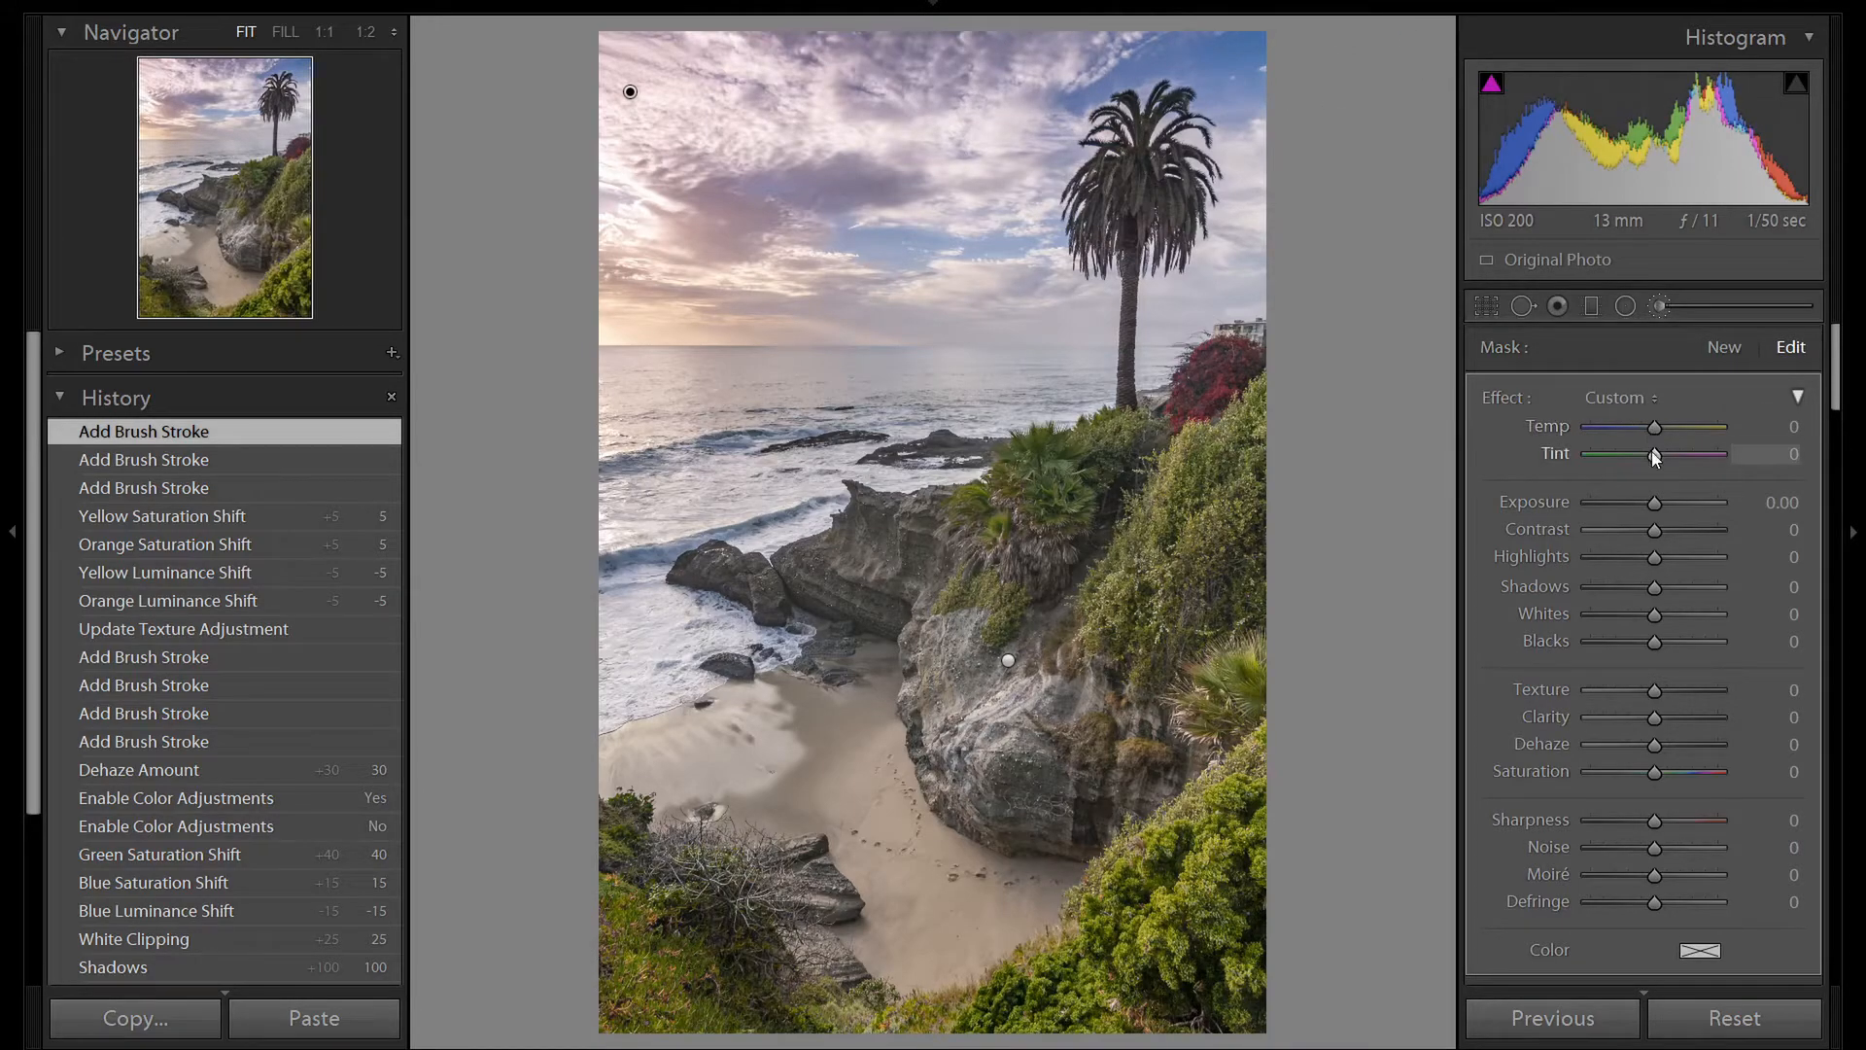
- Set the sky brush's Temp to -6, Tint to -5 and Saturation to -15
key(Left)
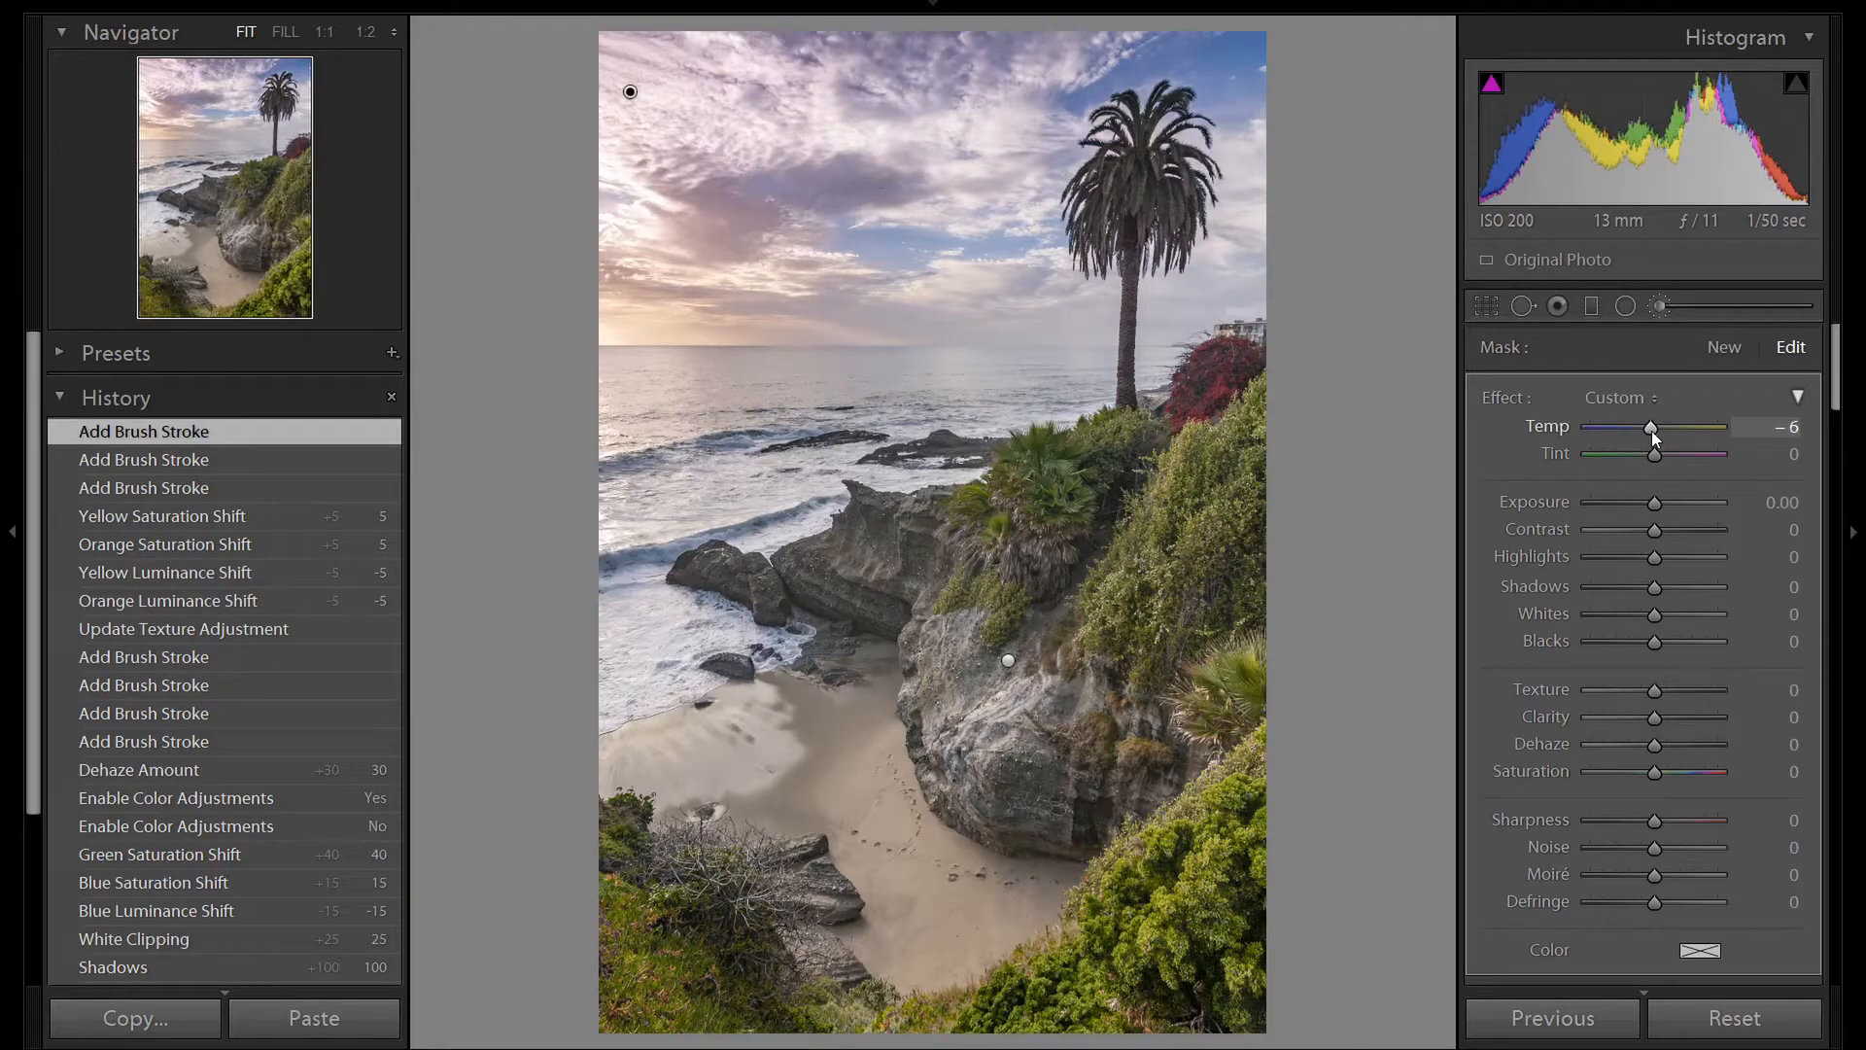
key(Left)
key(Left)
key(Left)
key(Left)
key(Left)
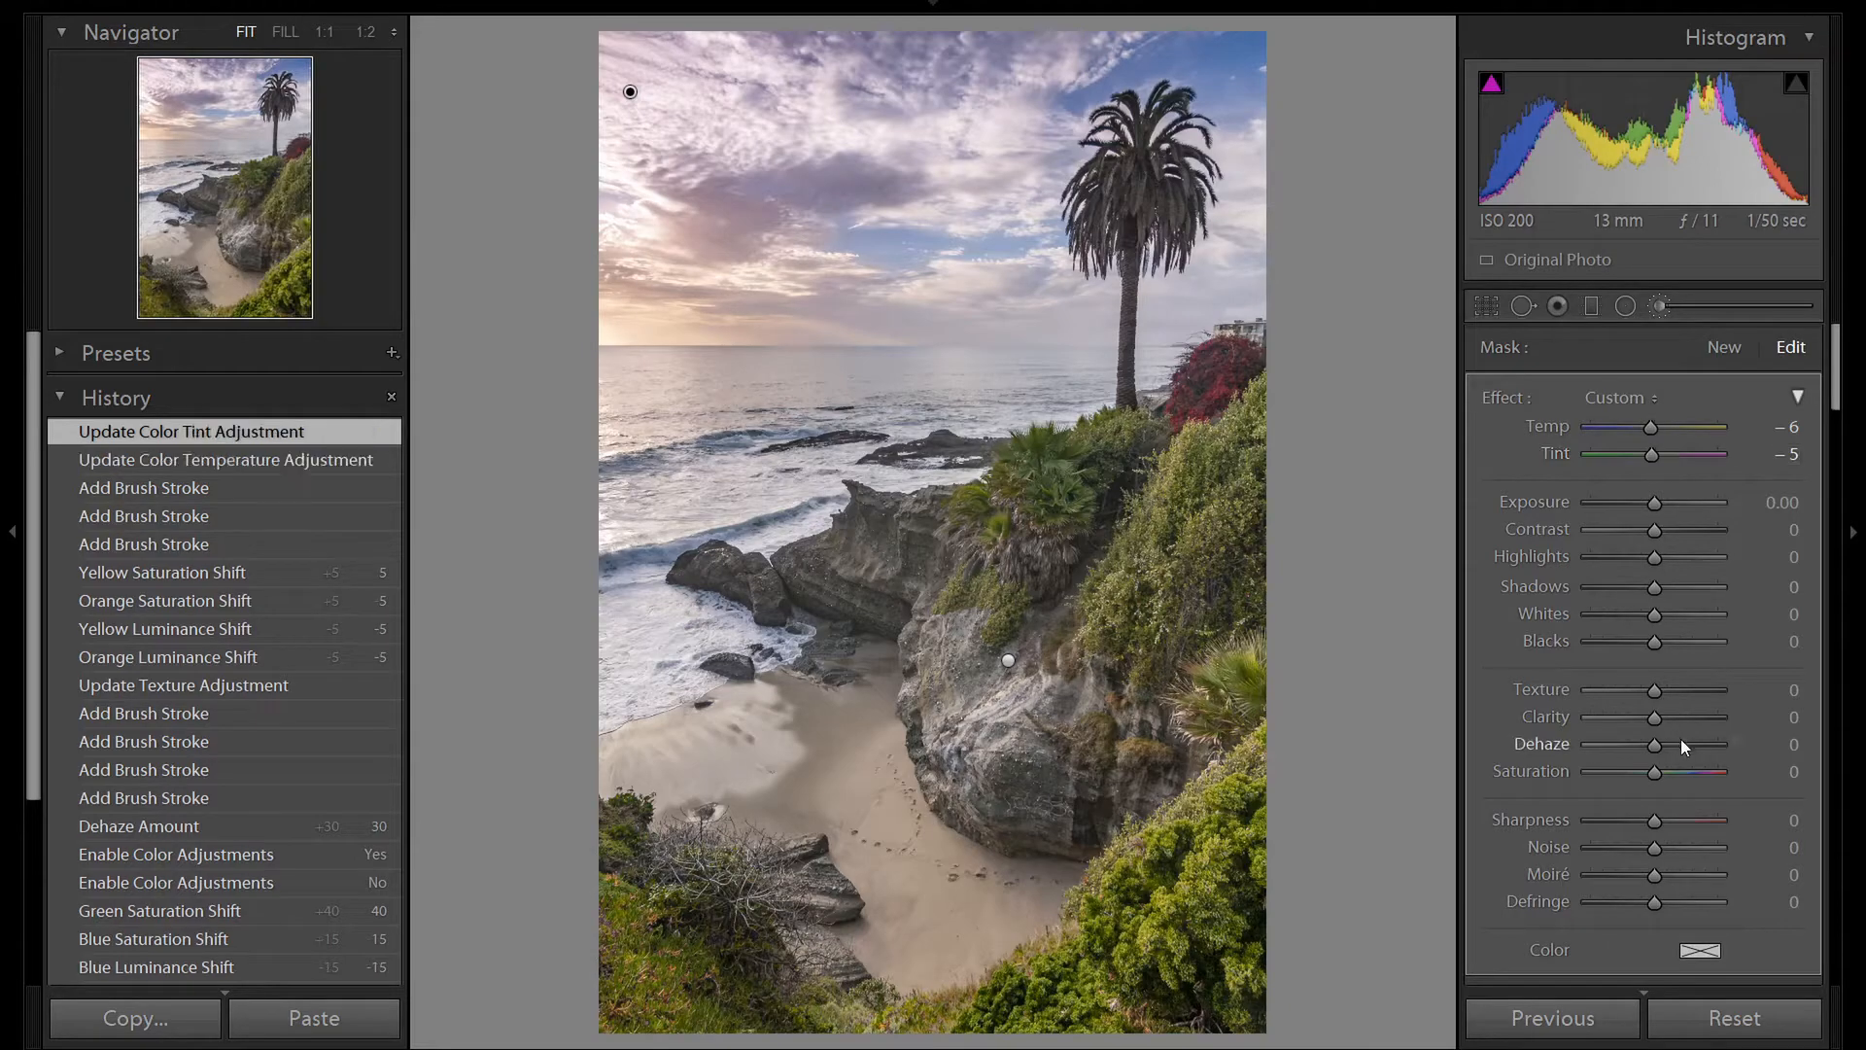
drag(1658, 772, 1654, 775)
scroll(1656, 774, down, 5)
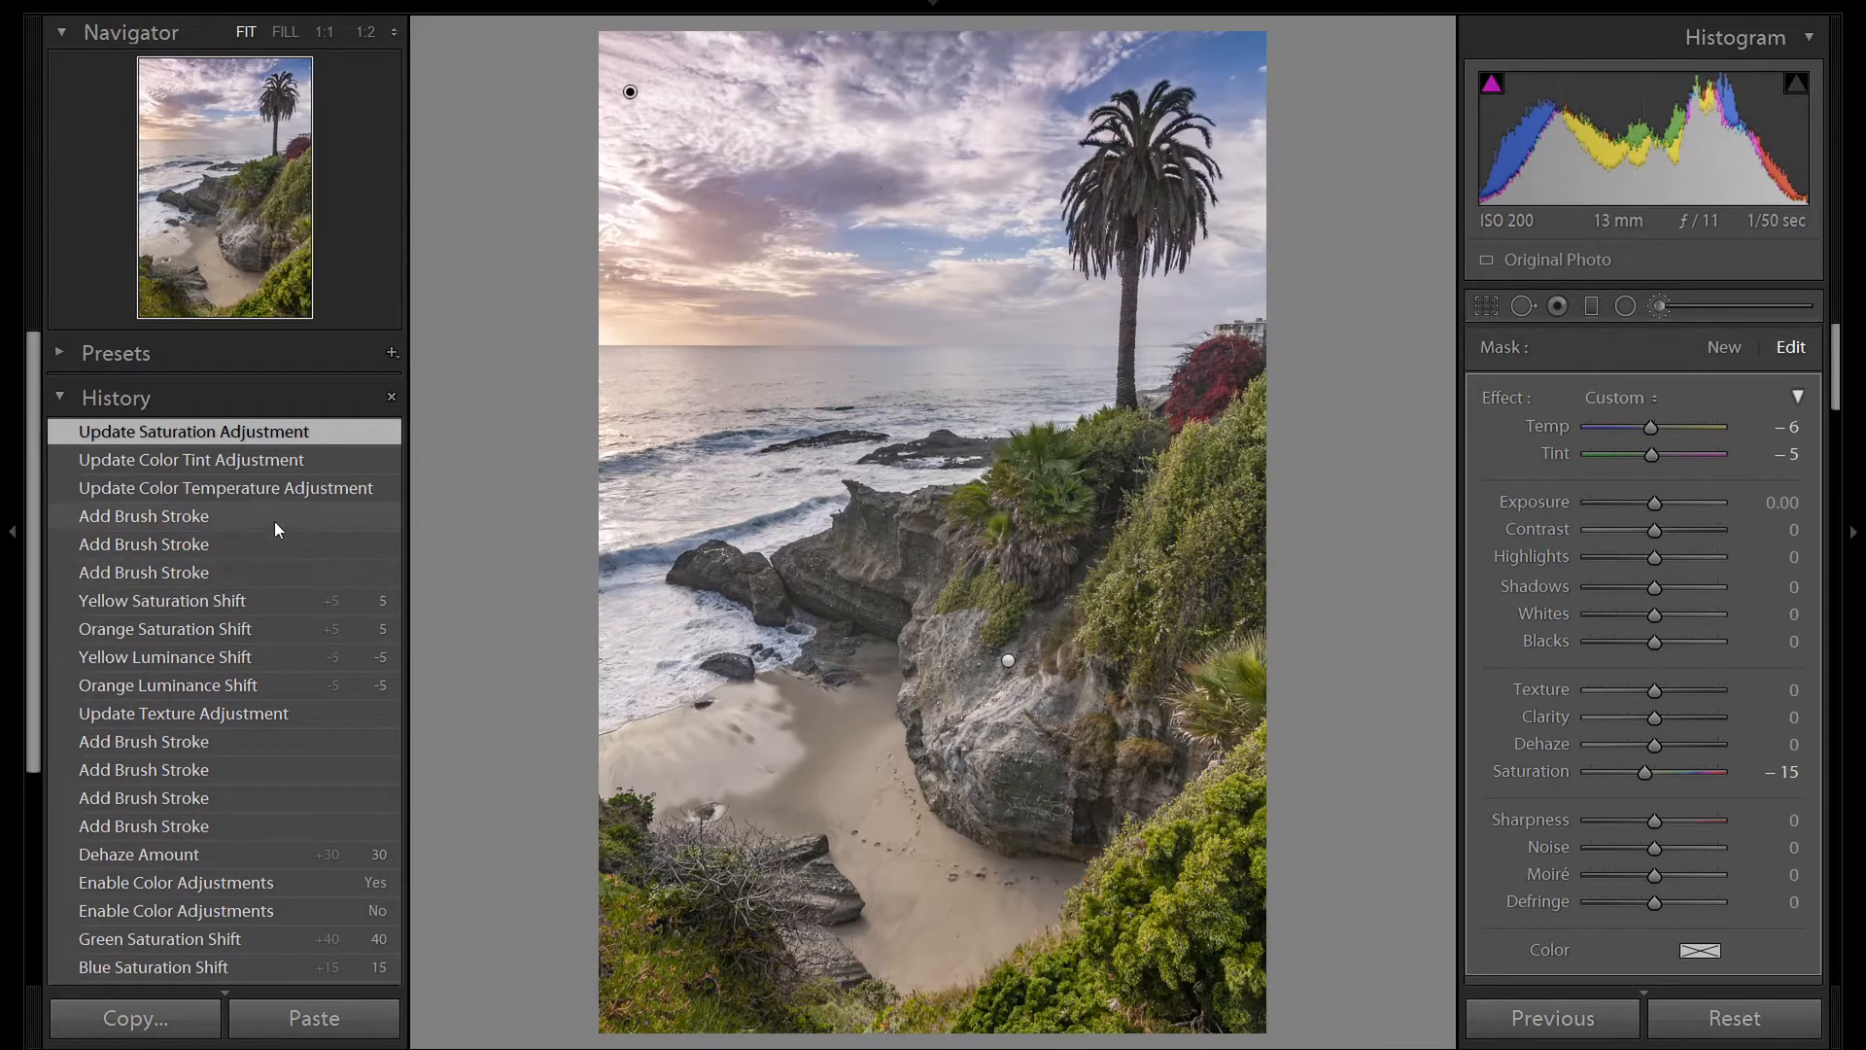
- Compare the history states before and after the sky brush's colour adjustments, restore the latest state and close the brush
click(276, 523)
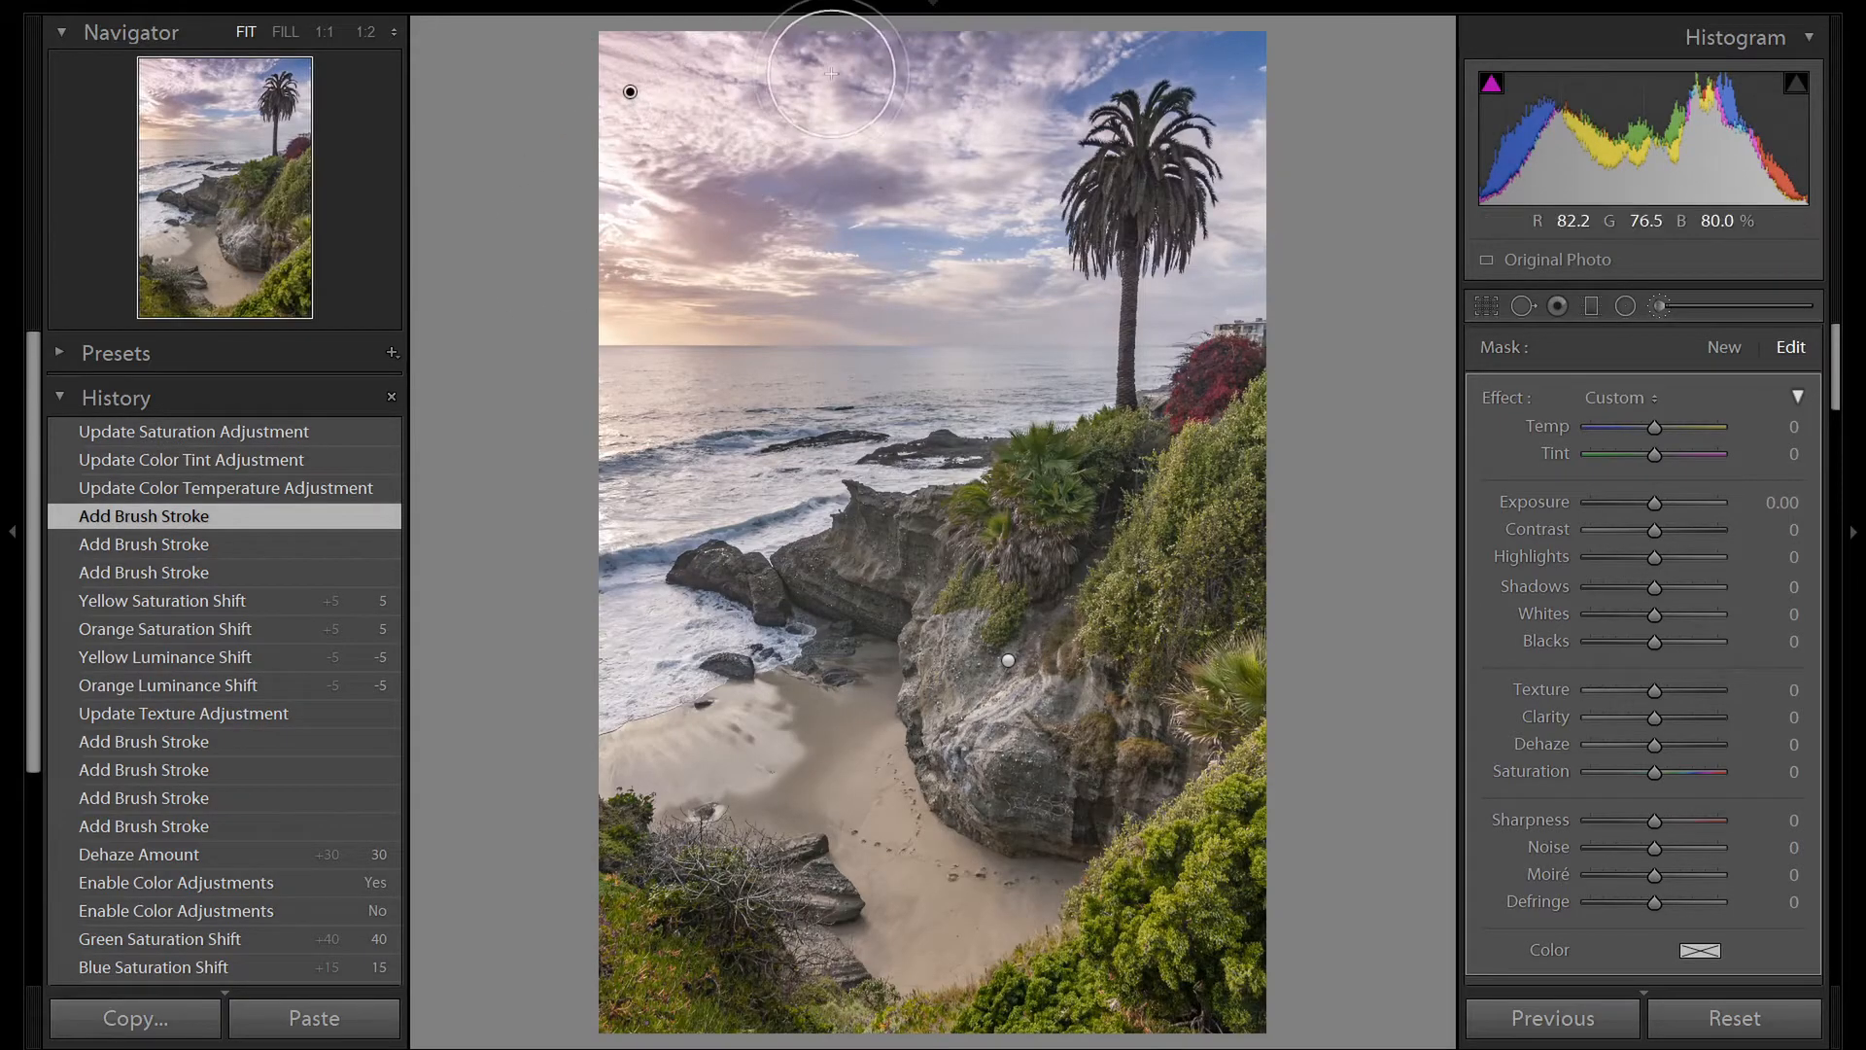
click(279, 432)
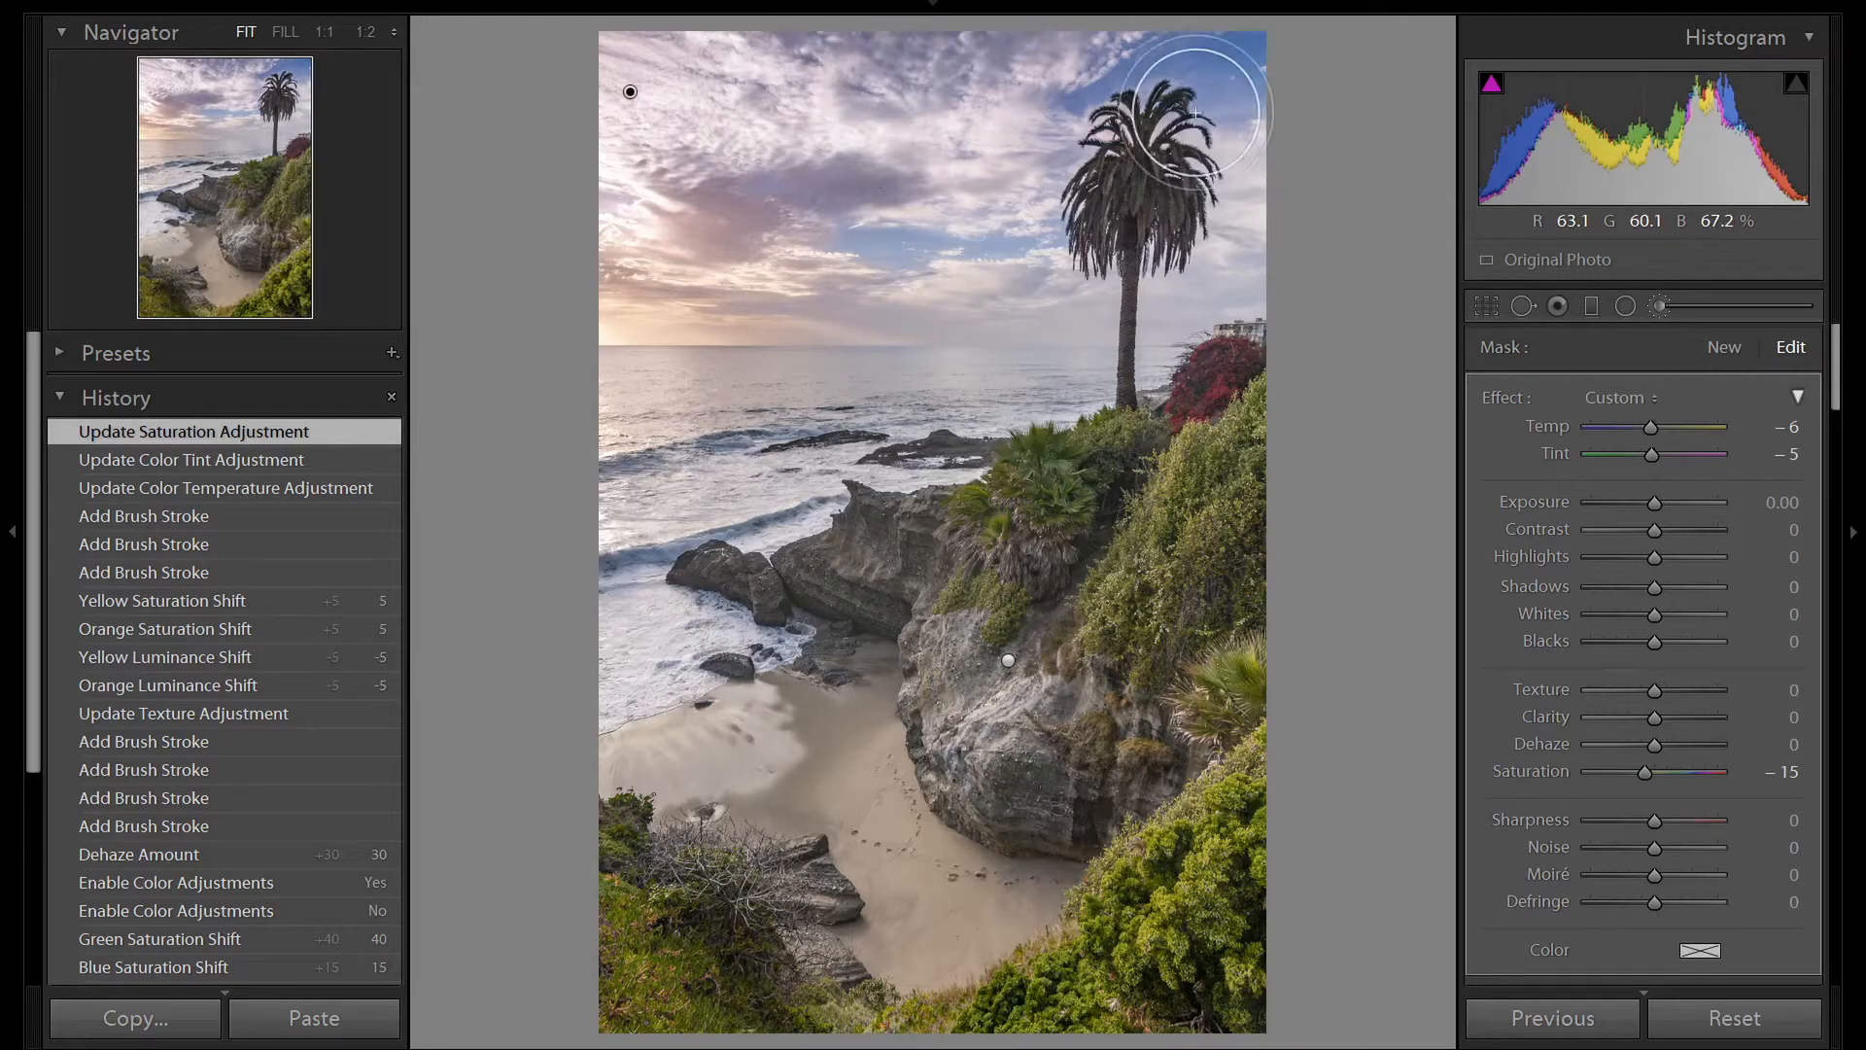
click(1664, 305)
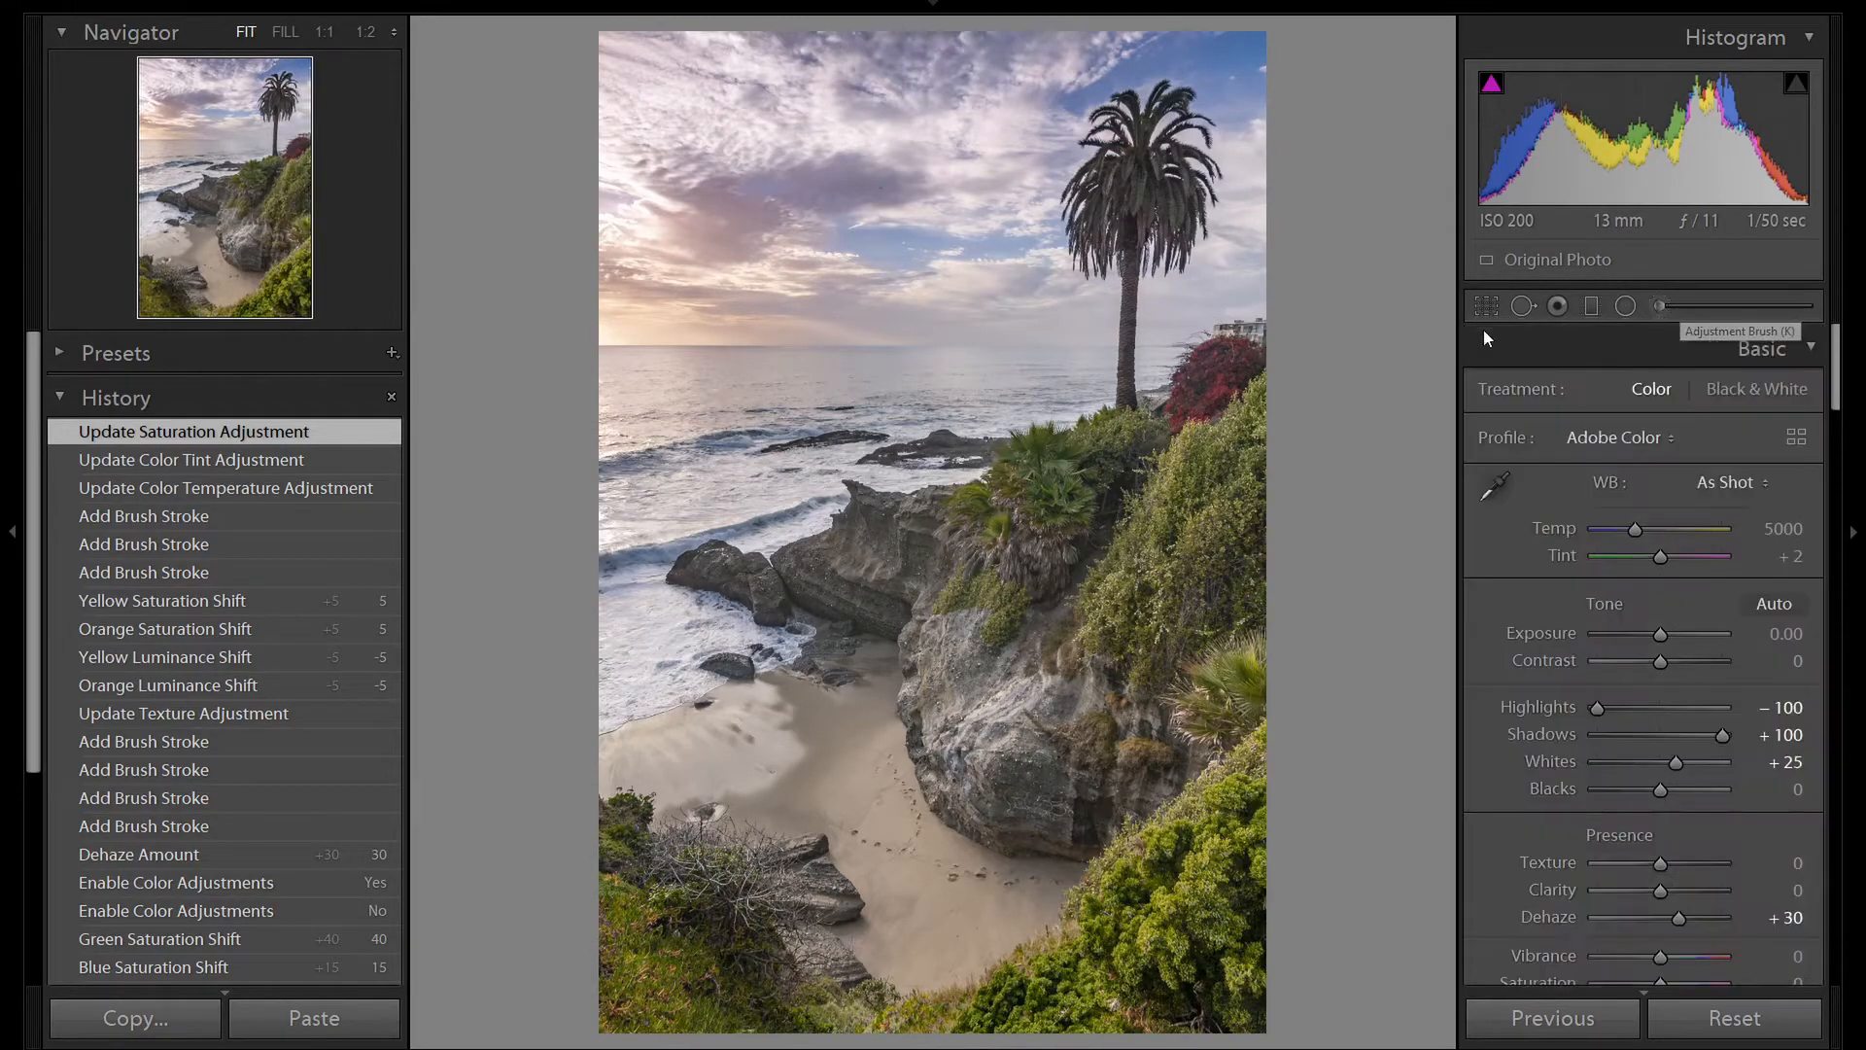